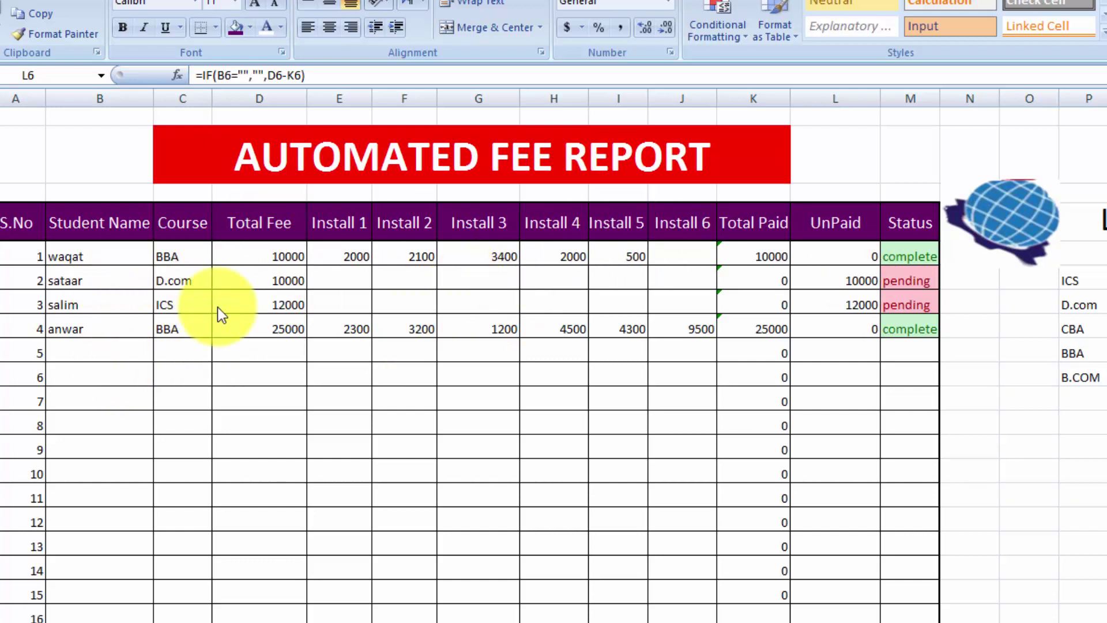
# Examine the course drop-down list in the first student's Course cell of the finished fee report.
pyautogui.click(179, 259)
pyautogui.click(200, 254)
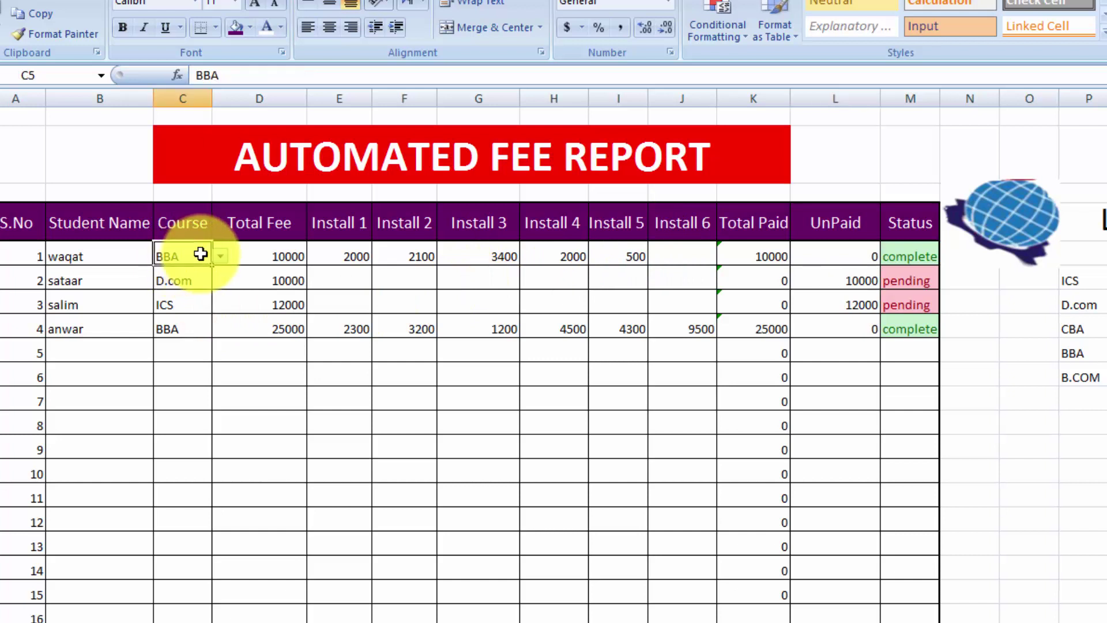
pyautogui.click(221, 260)
pyautogui.click(220, 260)
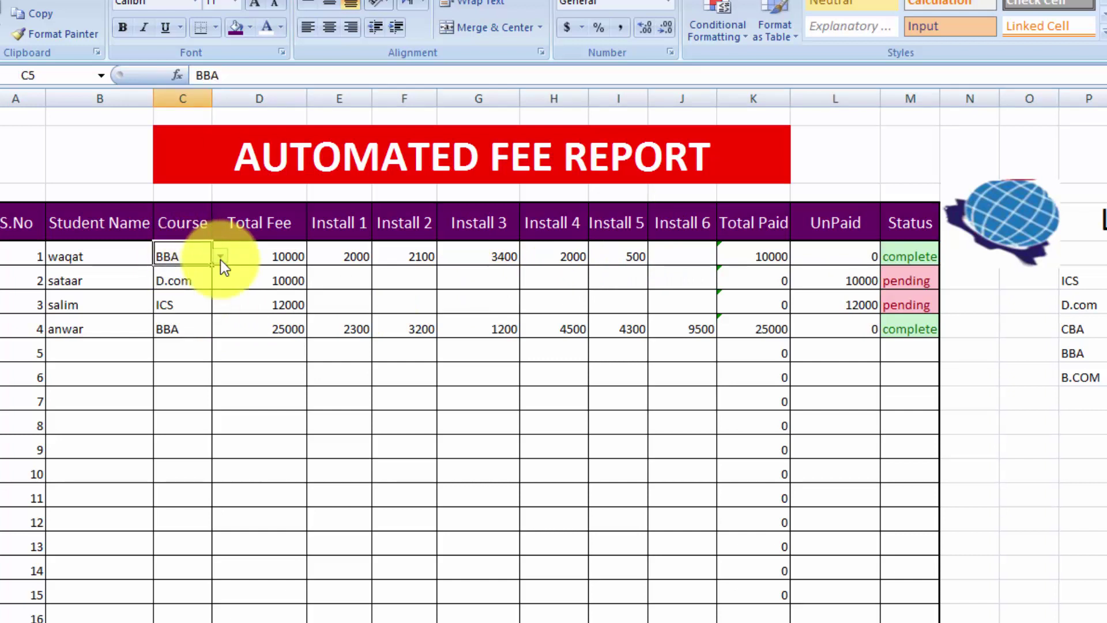
pyautogui.click(220, 260)
pyautogui.click(220, 259)
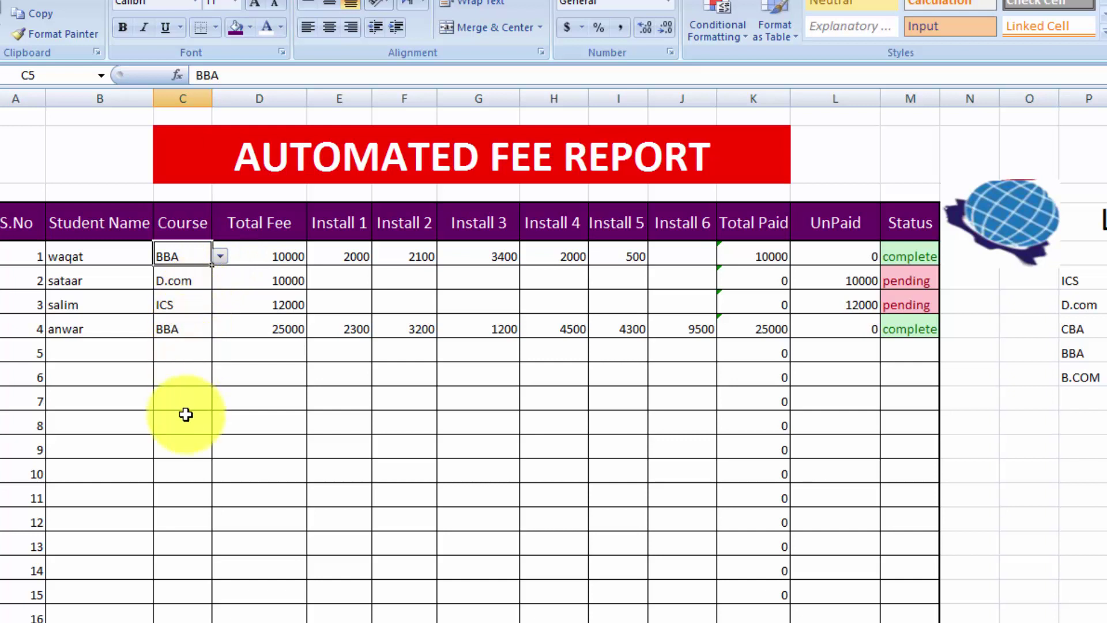
pyautogui.click(220, 261)
pyautogui.click(220, 261)
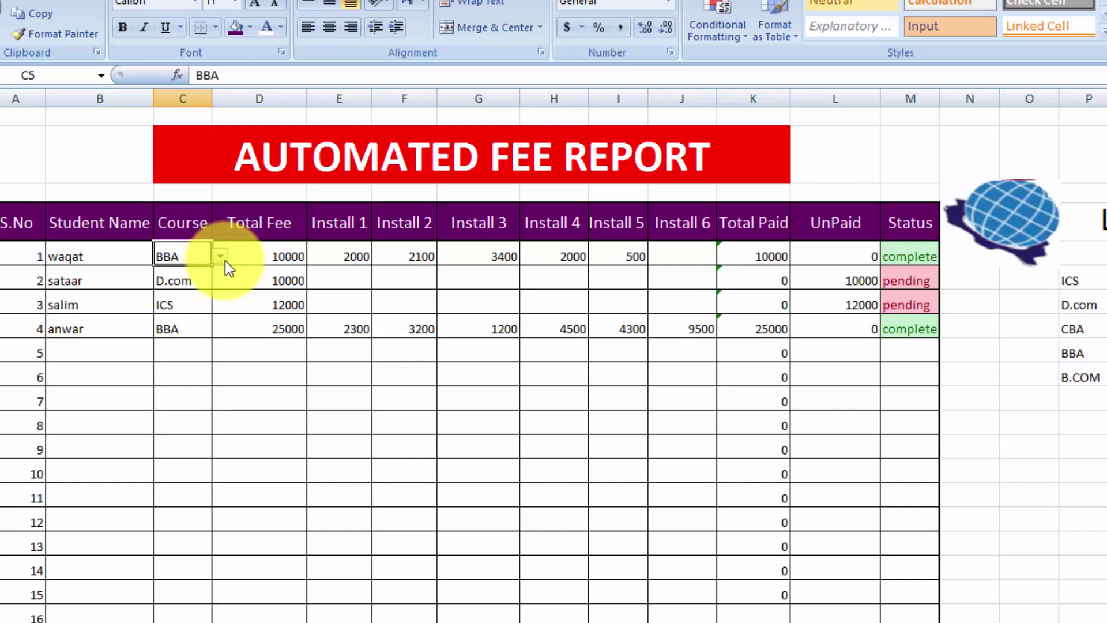
# Inspect the first student's Total Fee, Install 1, Total Paid, UnPaid and Status cells and their formulas in the fee report.
pyautogui.click(280, 254)
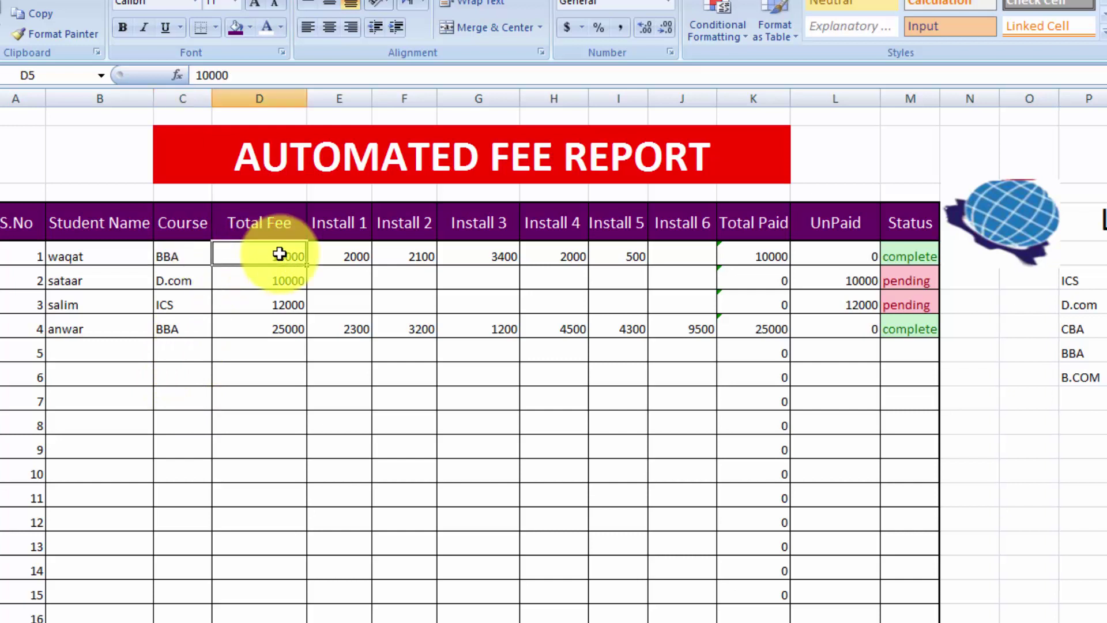
pyautogui.click(323, 255)
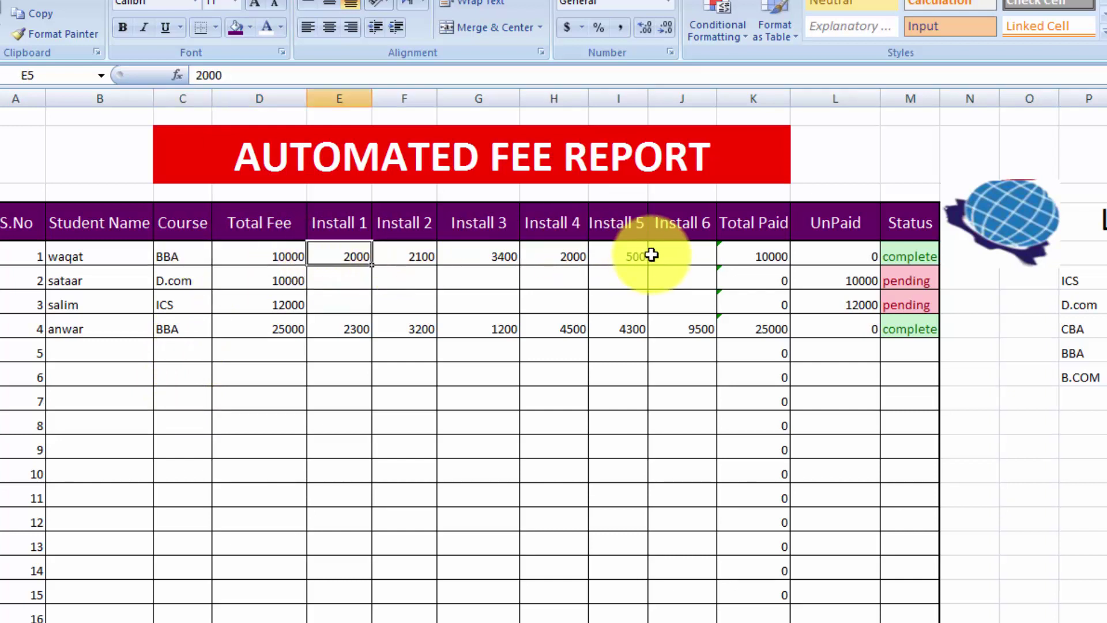
pyautogui.click(744, 252)
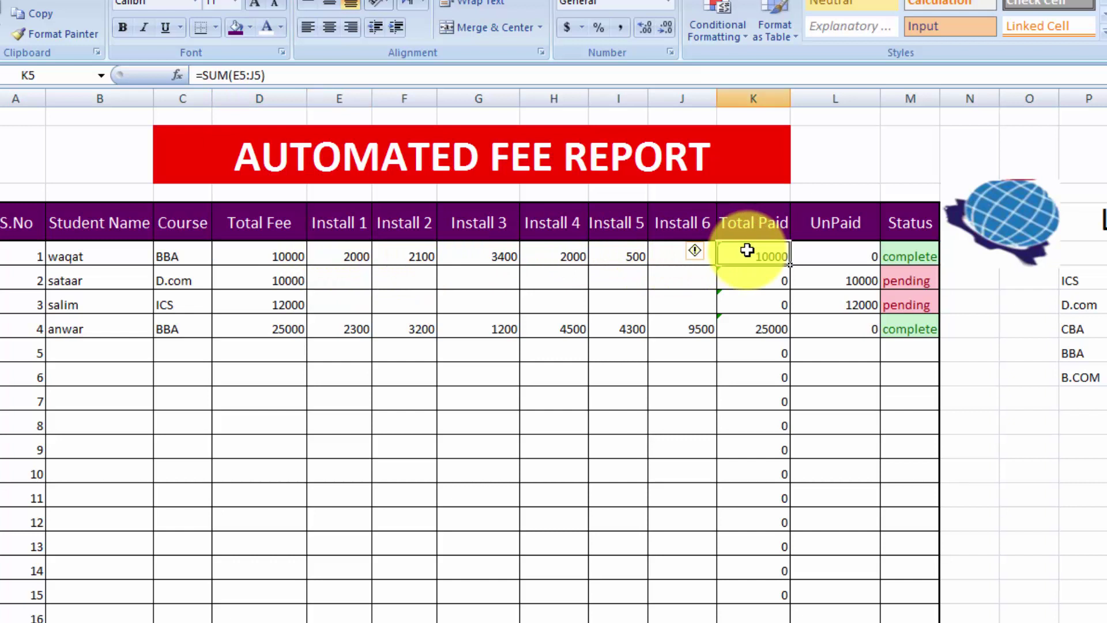
pyautogui.click(835, 254)
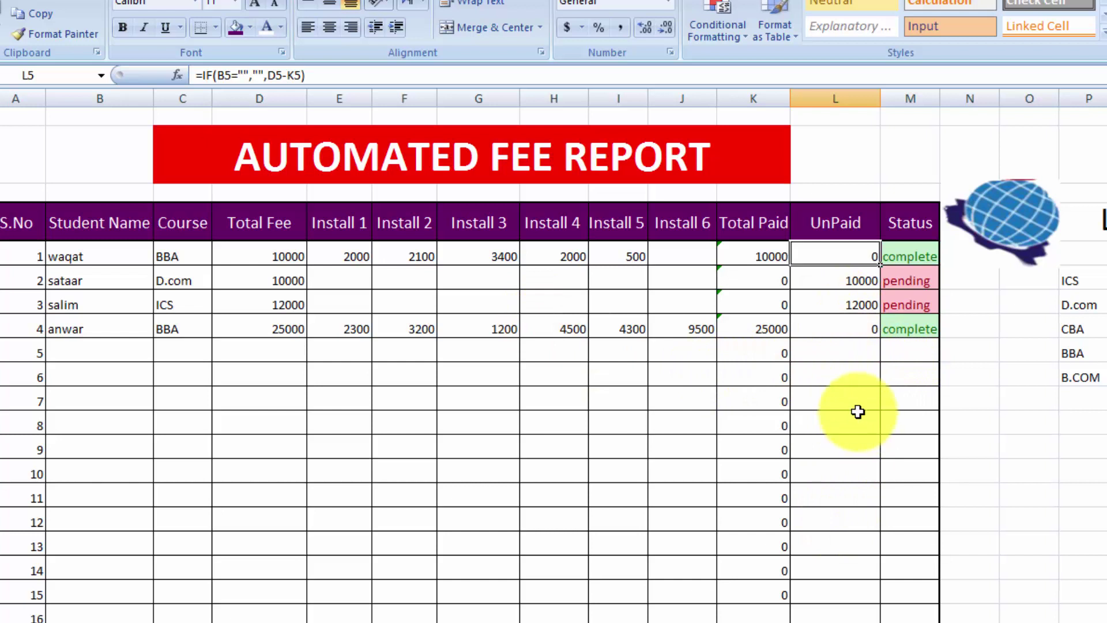
pyautogui.click(910, 247)
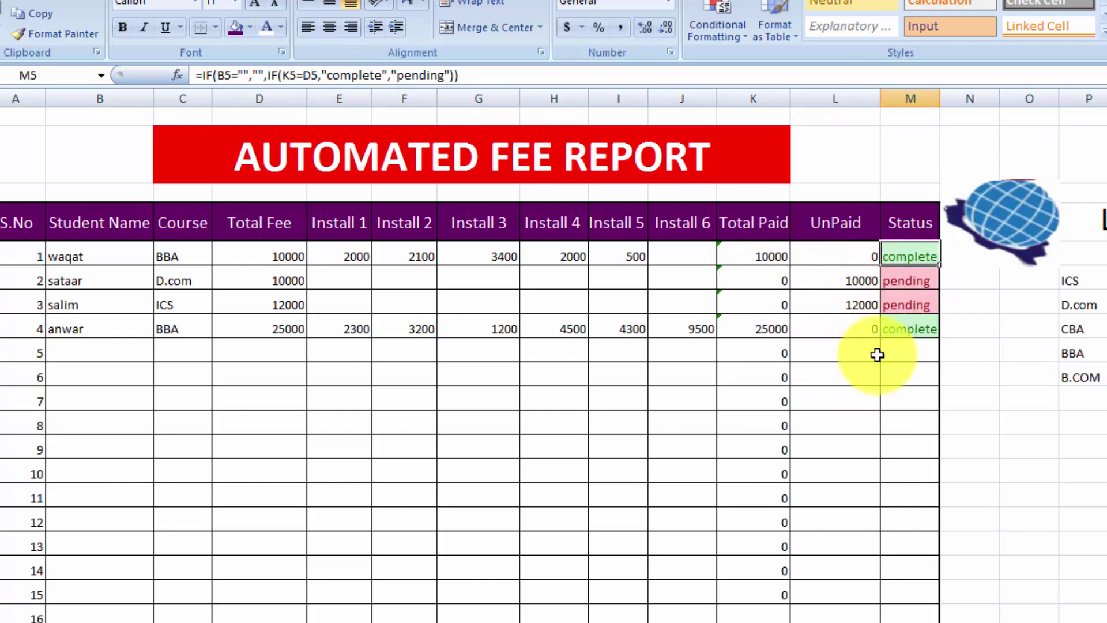
pyautogui.click(934, 280)
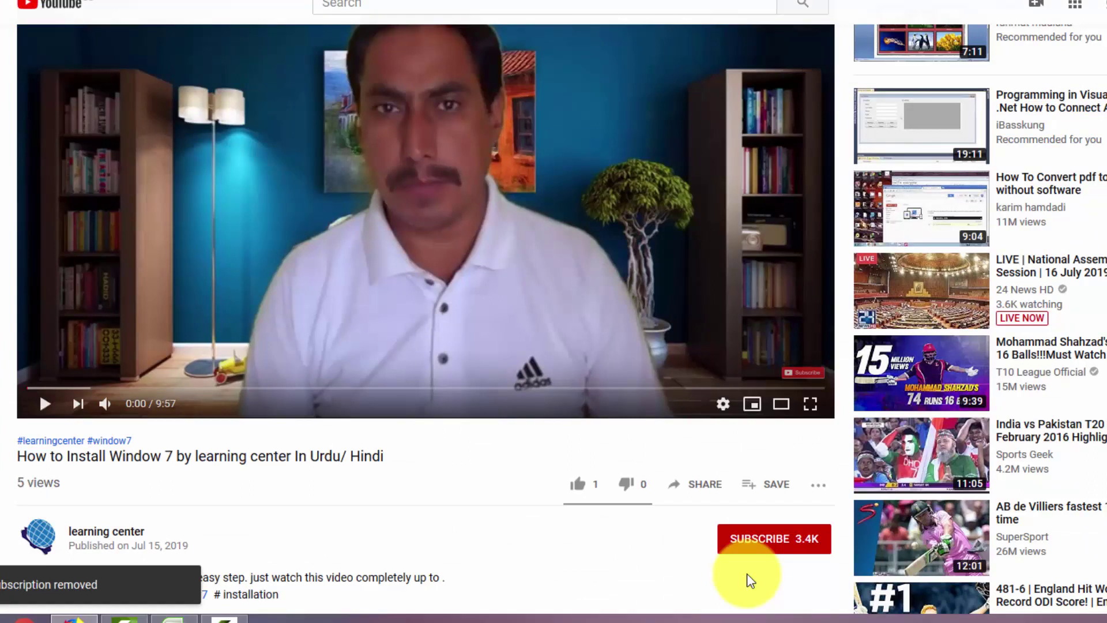
# Subscribe to the learning center channel on YouTube.
pyautogui.click(751, 538)
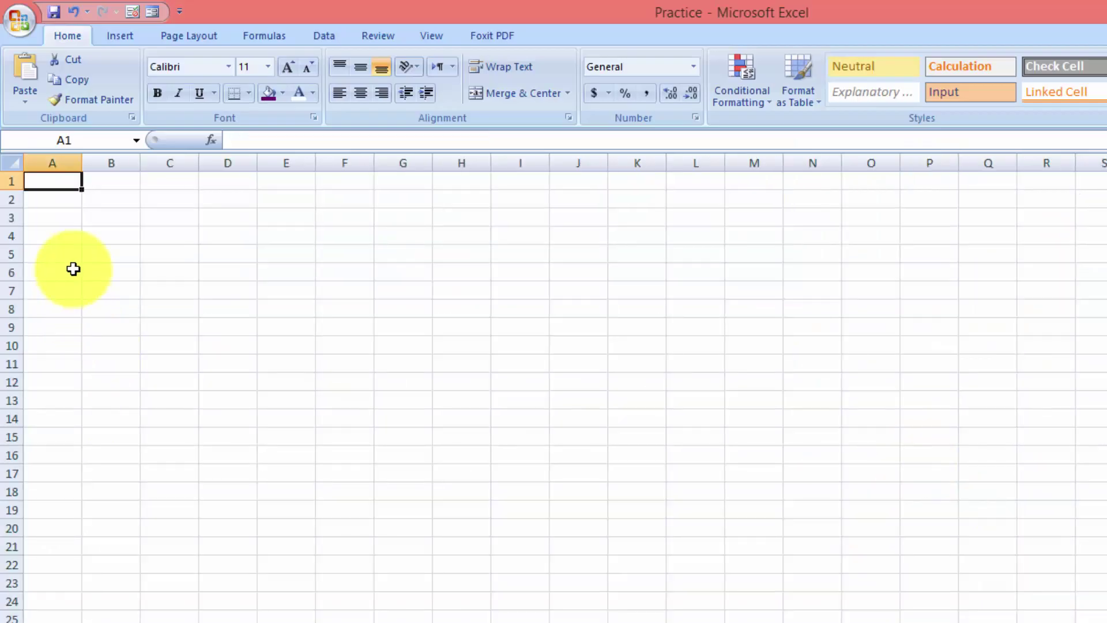
# In the Practice workbook in Excel, enter headers S.No, Student Name, Course, Total Fee, Install 1 to Install 6 and Total Paid in A6:K6.
pyautogui.click(74, 270)
pyautogui.write('S.No')
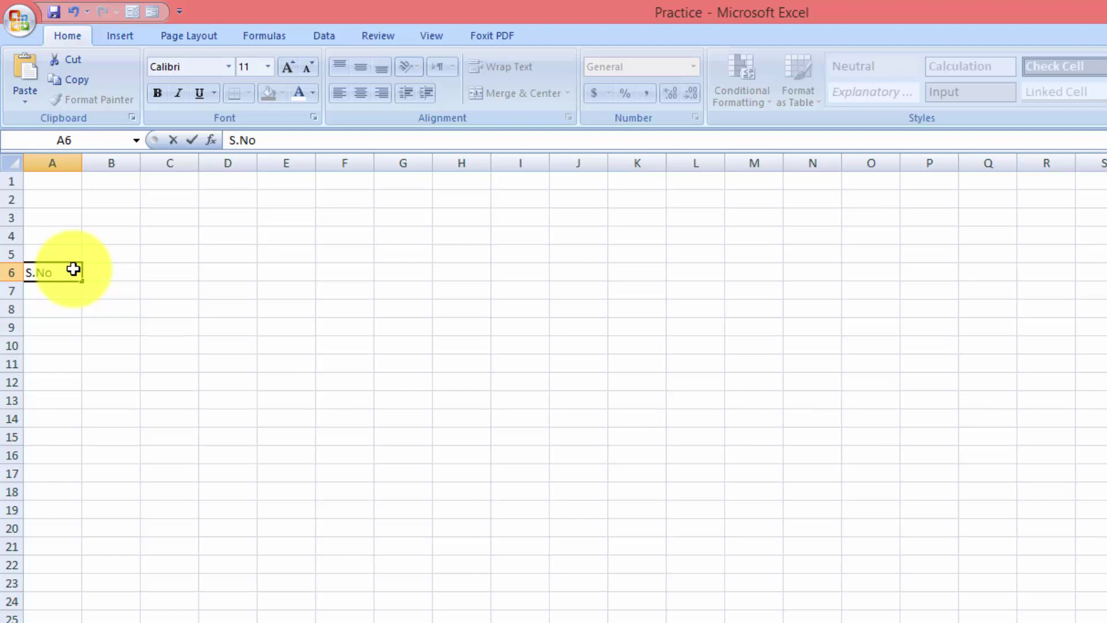
pyautogui.press('Tab')
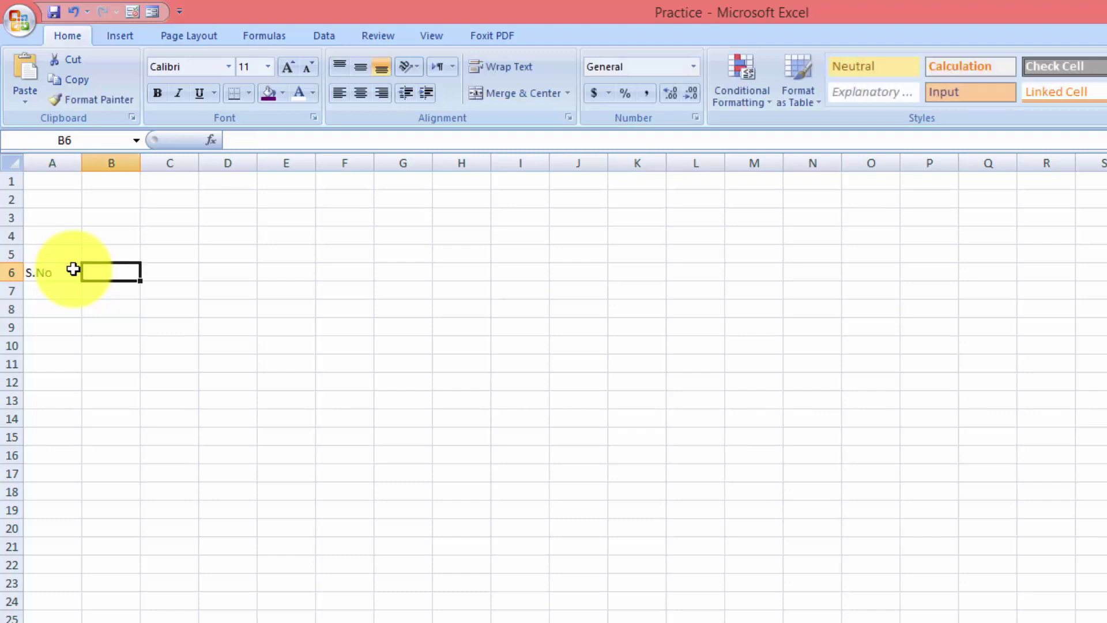
pyautogui.write('Studen')
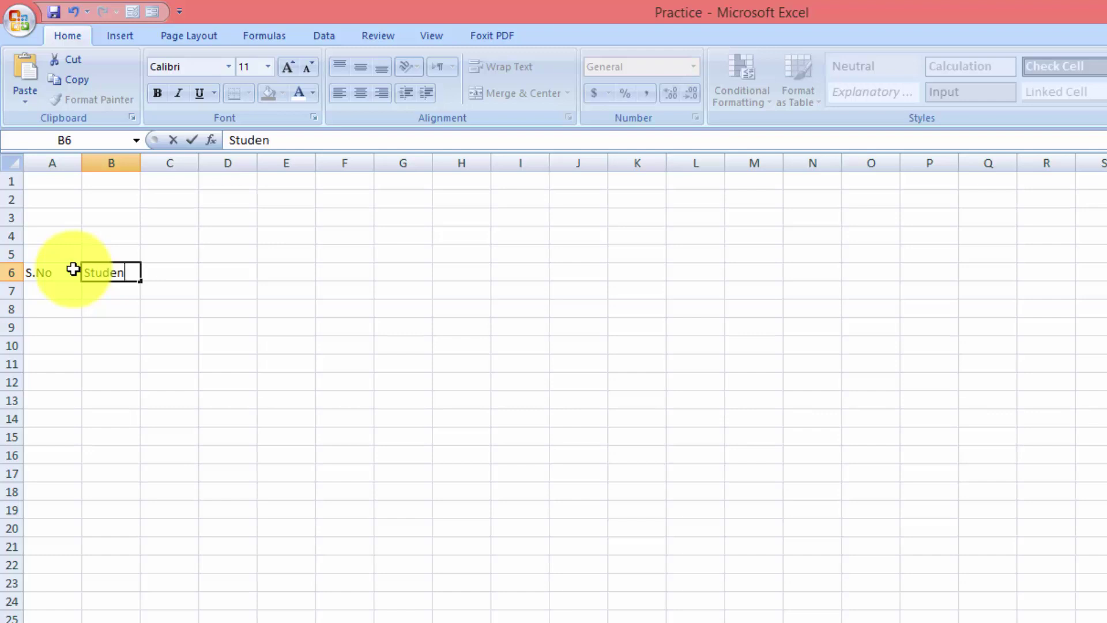
pyautogui.write('t Name')
pyautogui.press('Tab')
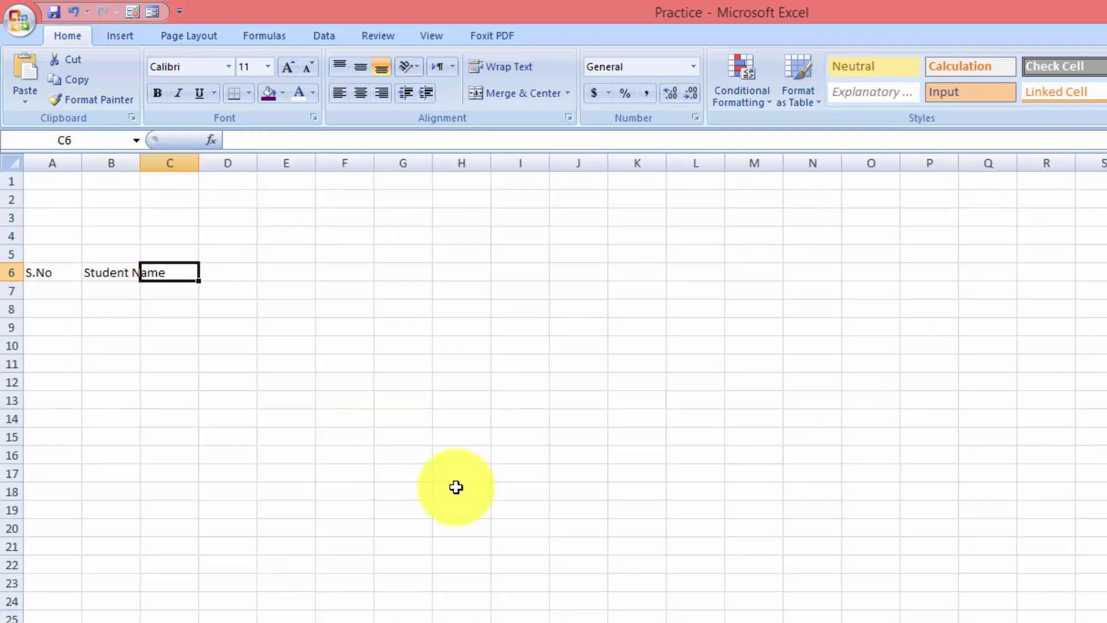
pyautogui.write('Course')
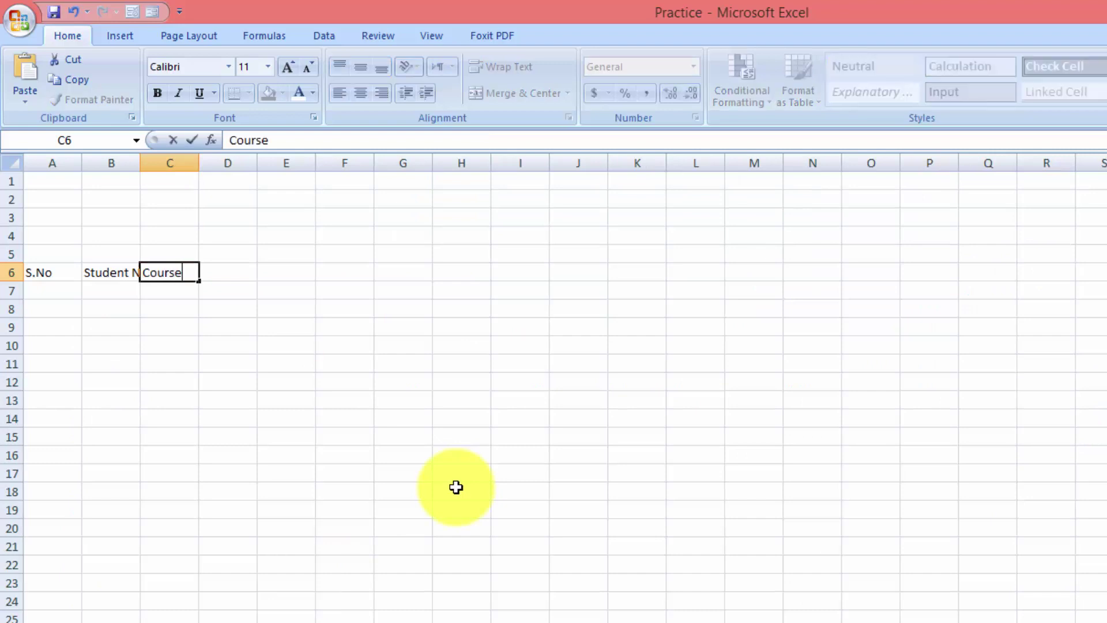
pyautogui.press('Tab')
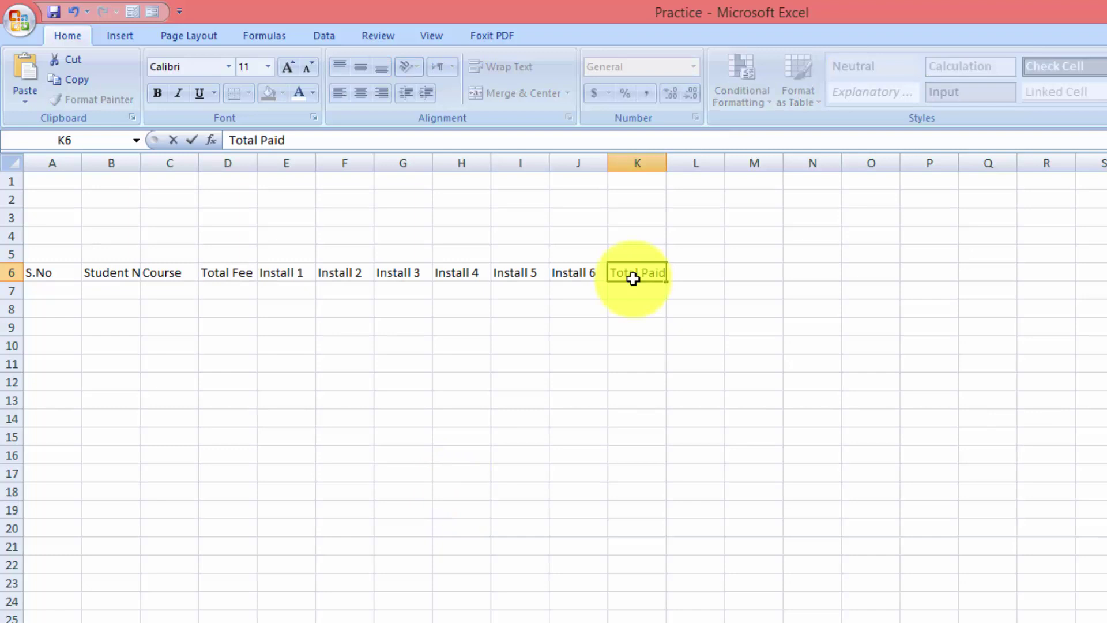
# Complete the header row with Unpaid in L6 and Status in M6.
pyautogui.press('Tab')
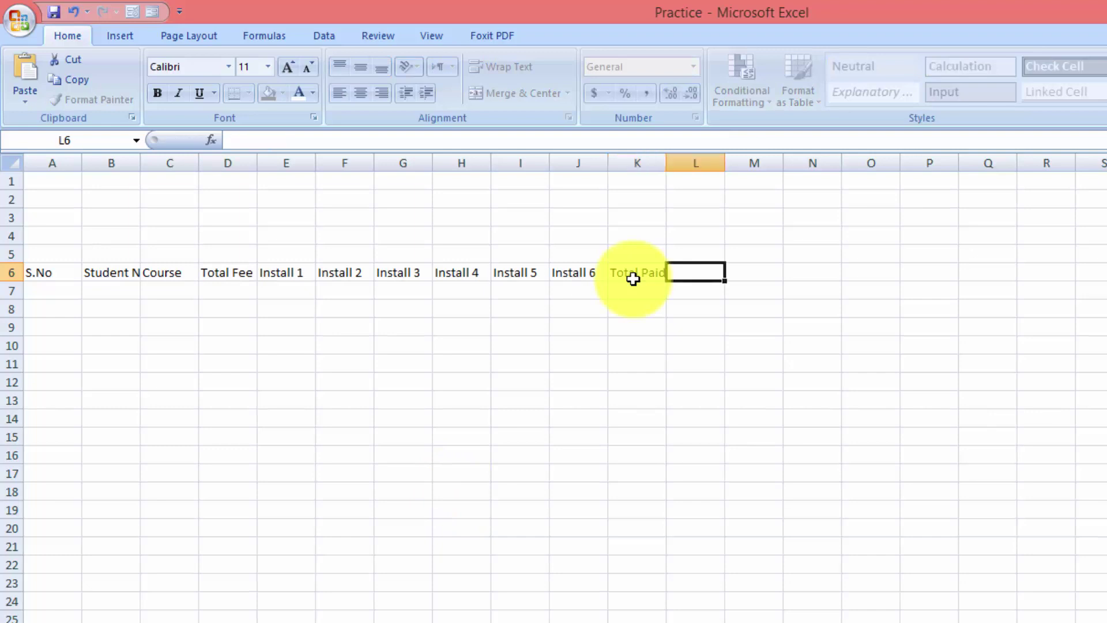
pyautogui.write('Unpaid')
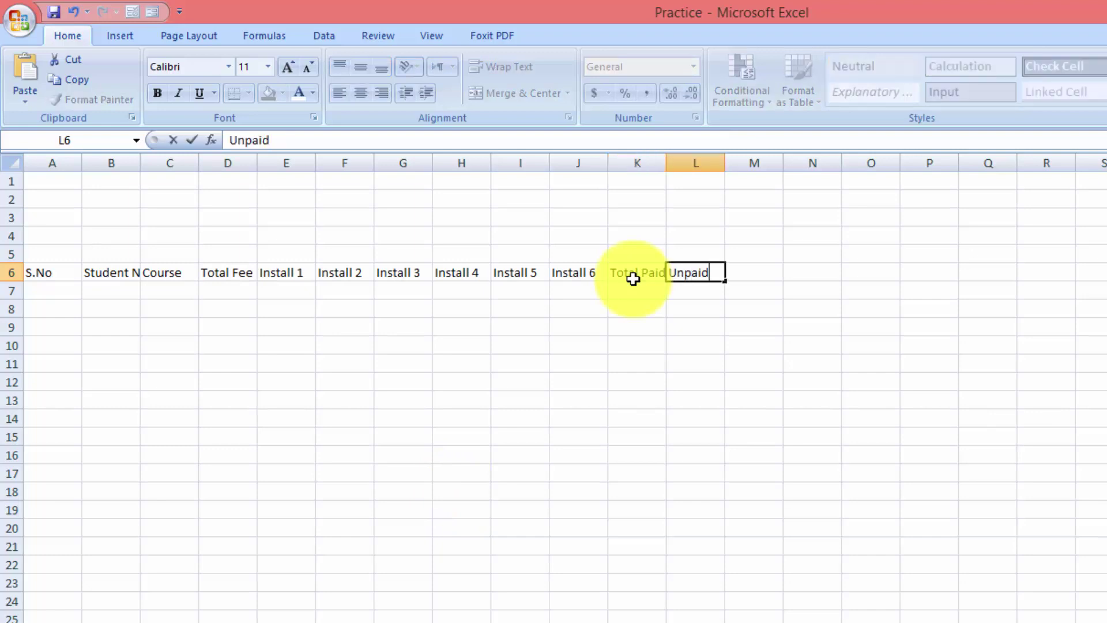
pyautogui.press('Tab')
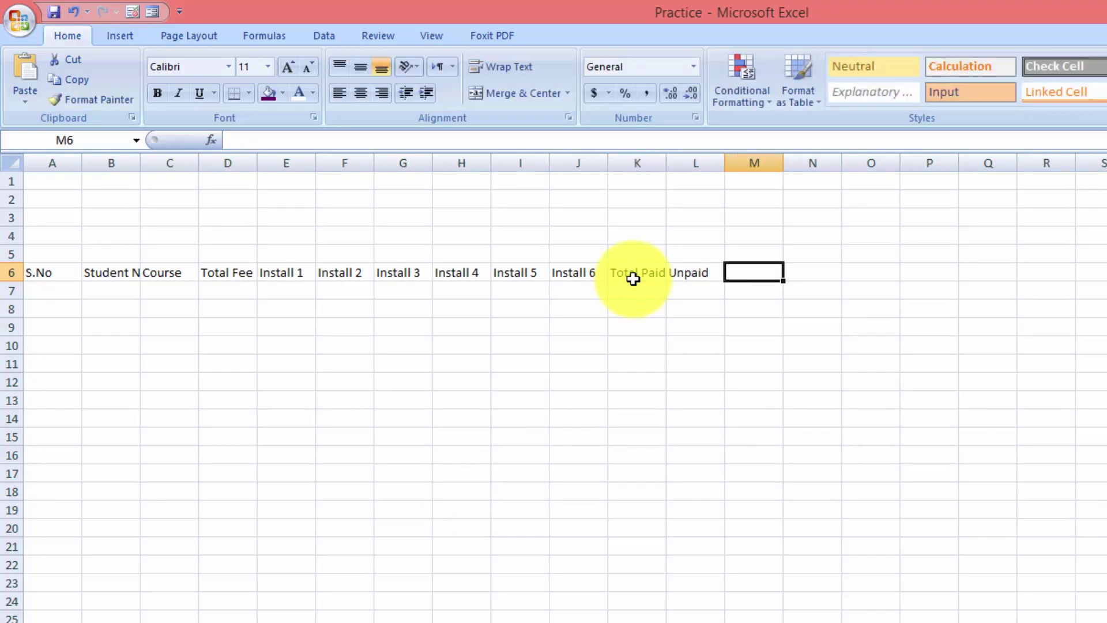
pyautogui.write('P')
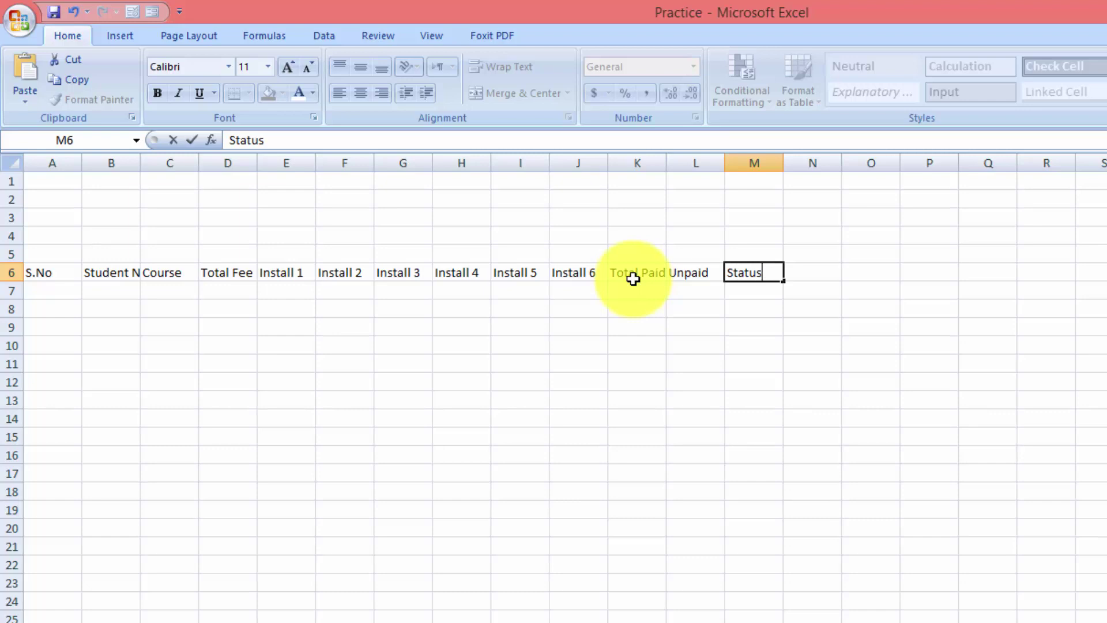
pyautogui.click(596, 378)
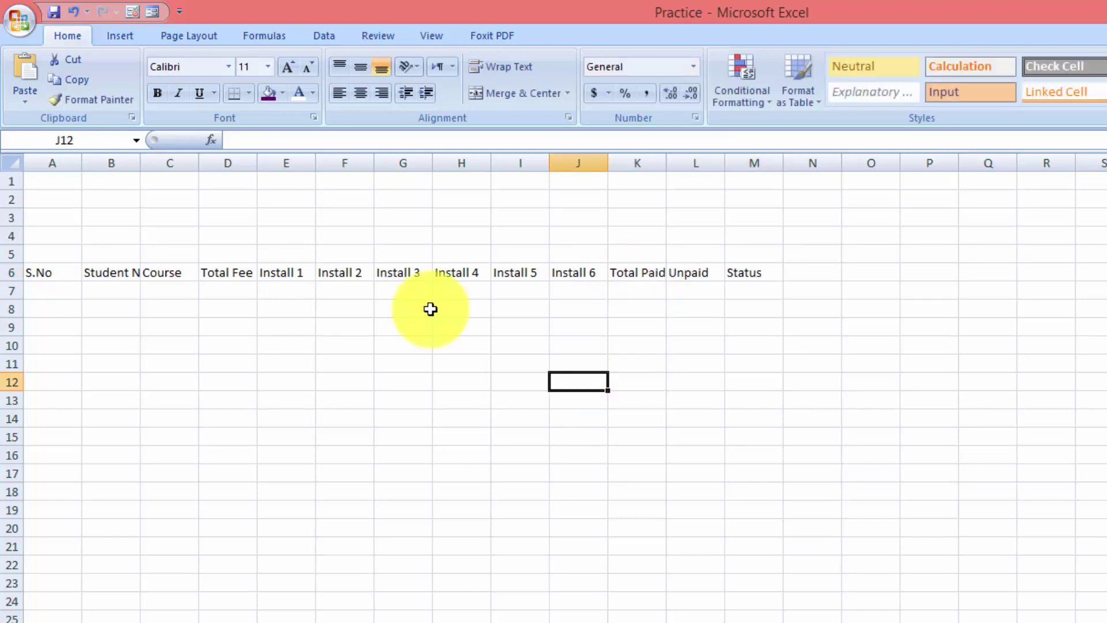
# Make row 6 taller and centre the headers in A6:M6 horizontally and vertically.
pyautogui.moveTo(19, 281); pyautogui.dragTo(736, 281)
pyautogui.click(72, 280)
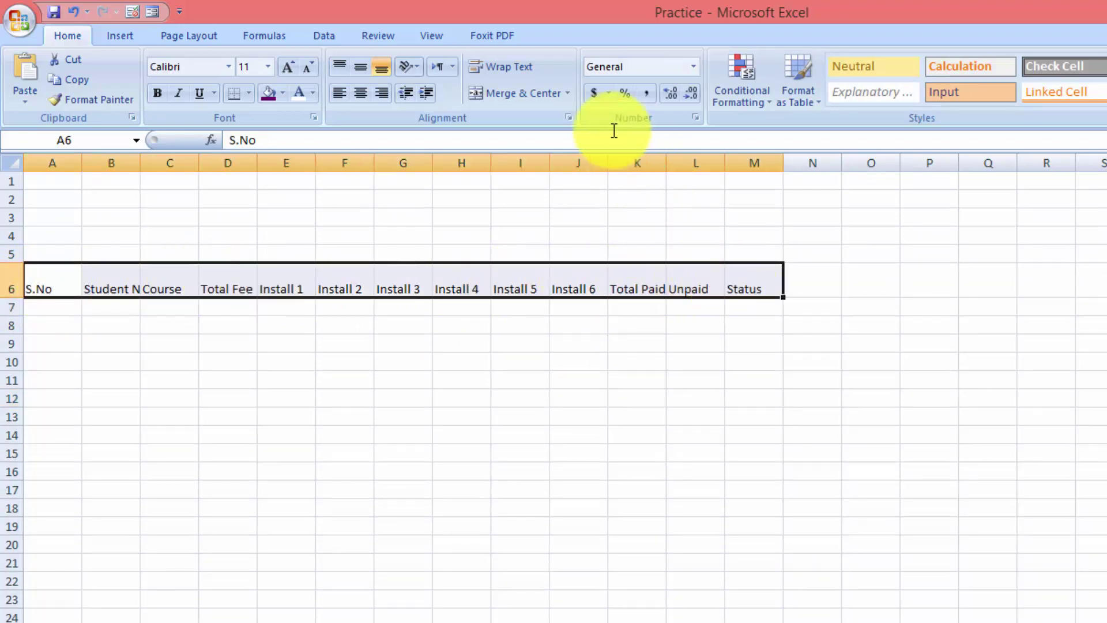
pyautogui.click(365, 97)
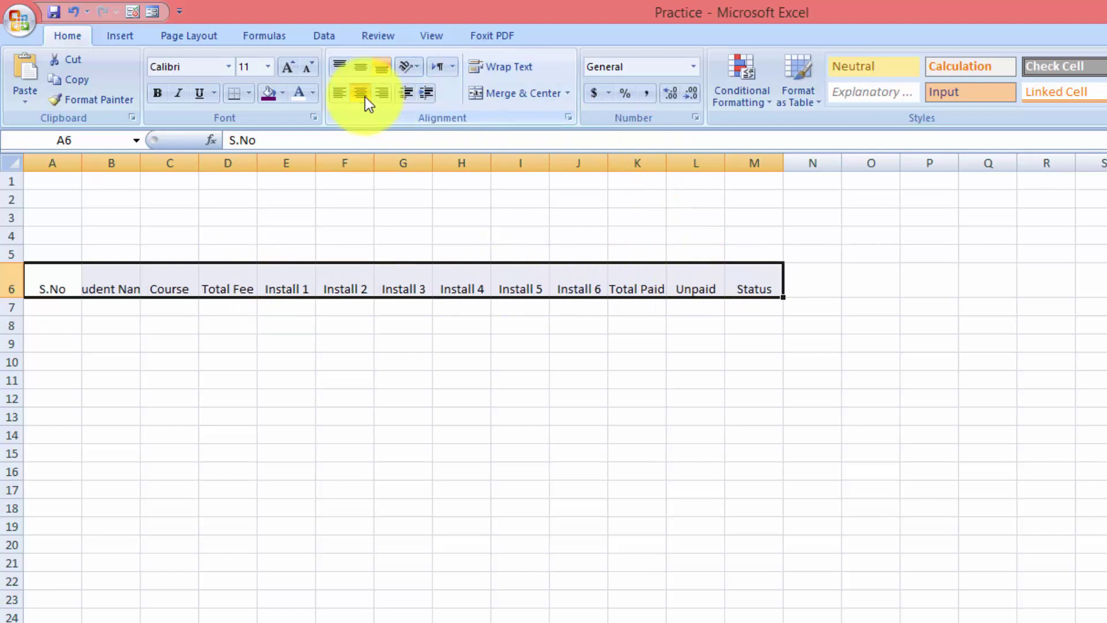
pyautogui.click(366, 72)
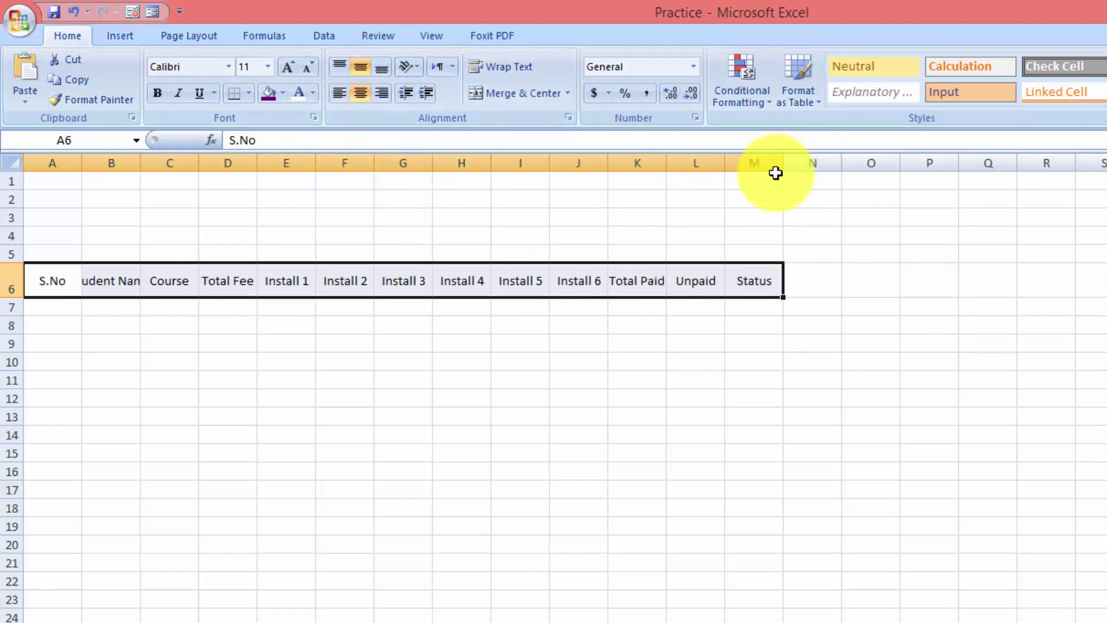
# Widen columns B to H and J to M so the headers, including Student Name, fit with room to spare.
pyautogui.moveTo(783, 164); pyautogui.dragTo(859, 166)
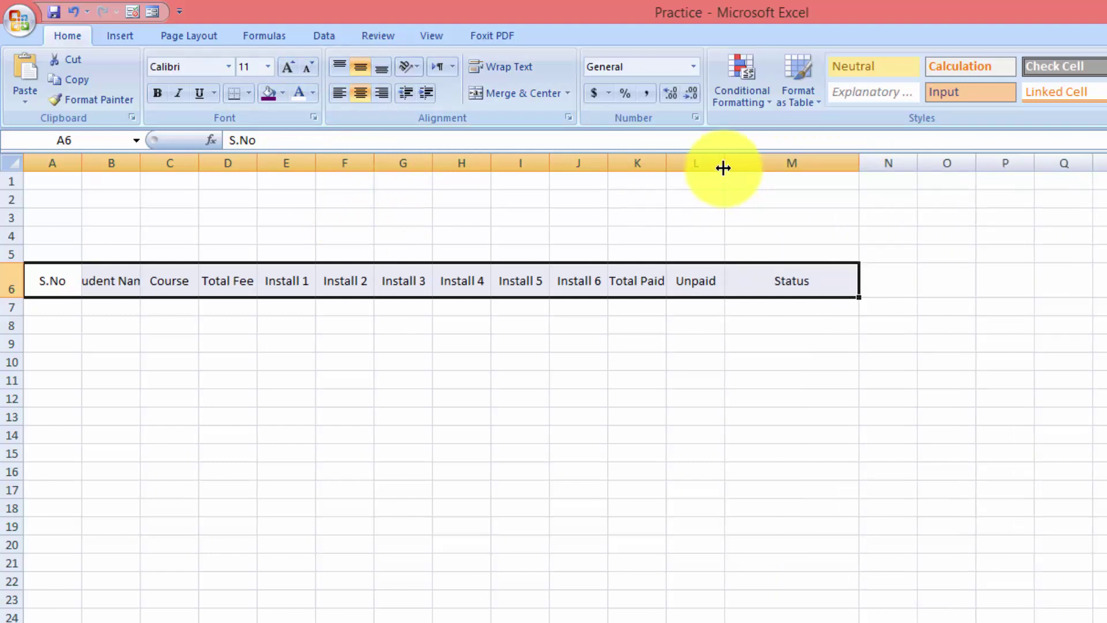
pyautogui.moveTo(725, 167); pyautogui.dragTo(763, 167)
pyautogui.moveTo(667, 163); pyautogui.dragTo(694, 165)
pyautogui.moveTo(608, 164); pyautogui.dragTo(632, 165)
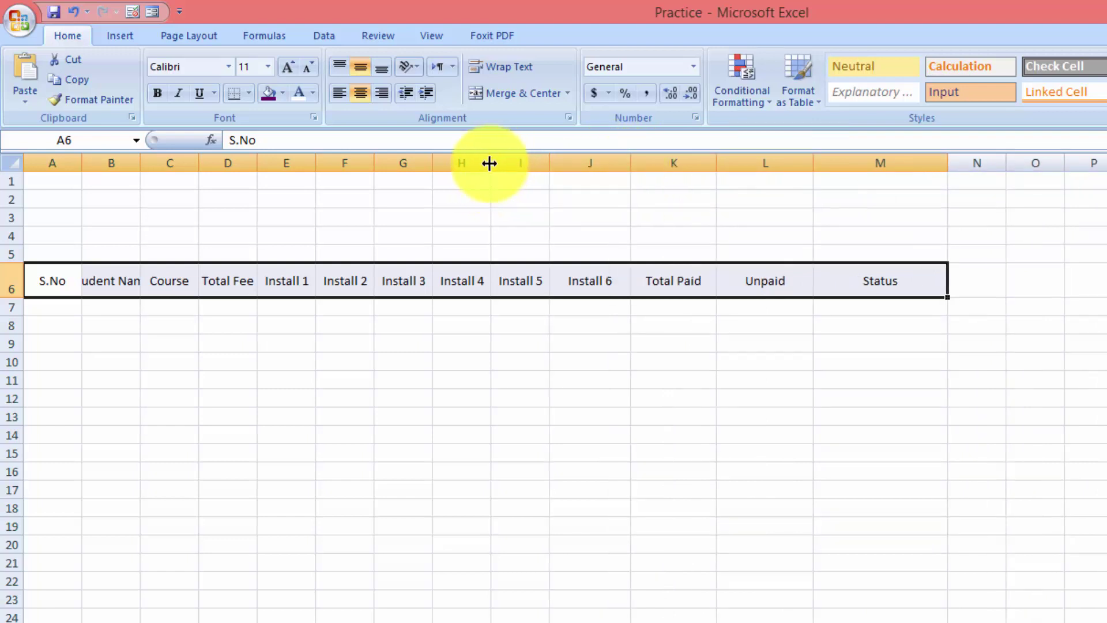
pyautogui.moveTo(491, 166); pyautogui.dragTo(523, 167)
pyautogui.moveTo(434, 165); pyautogui.dragTo(451, 165)
pyautogui.moveTo(373, 170); pyautogui.dragTo(401, 168)
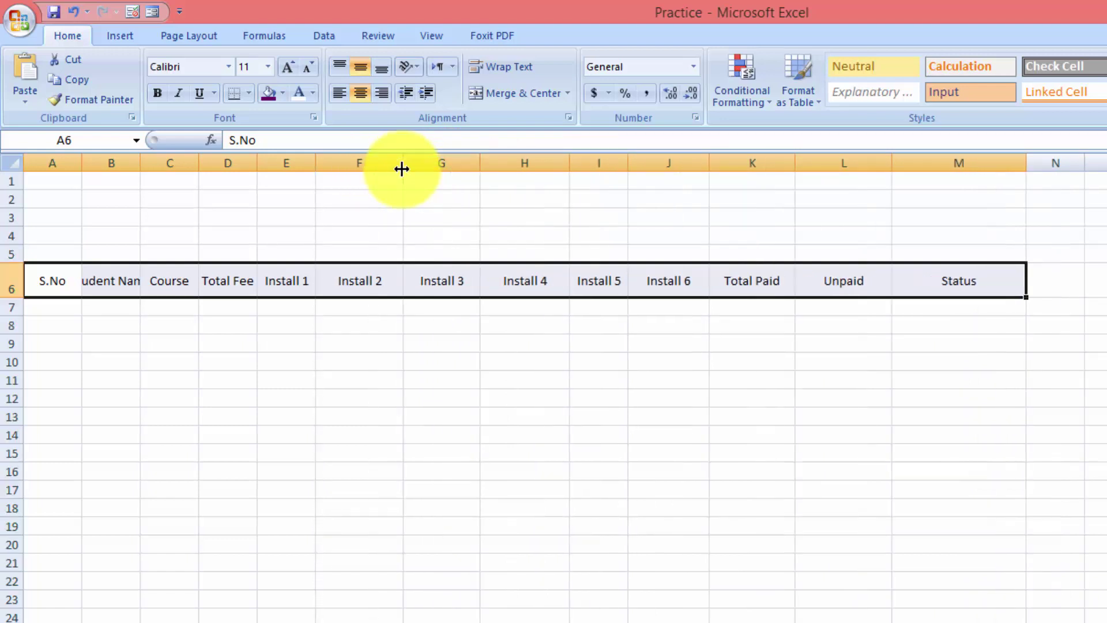
pyautogui.moveTo(317, 166); pyautogui.dragTo(346, 169)
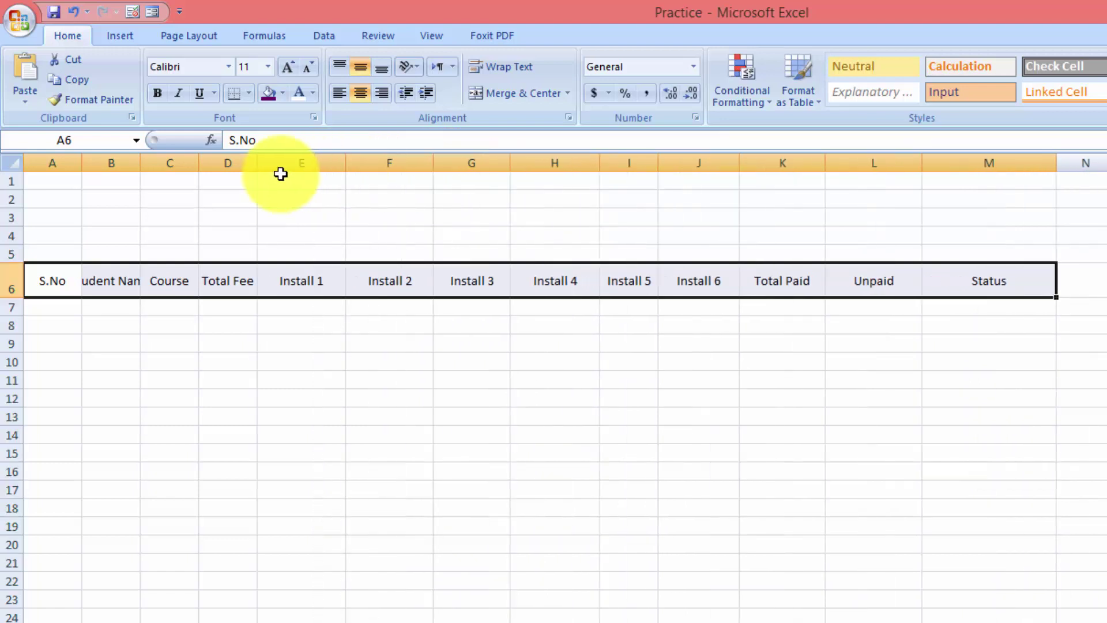
pyautogui.moveTo(257, 167); pyautogui.dragTo(282, 167)
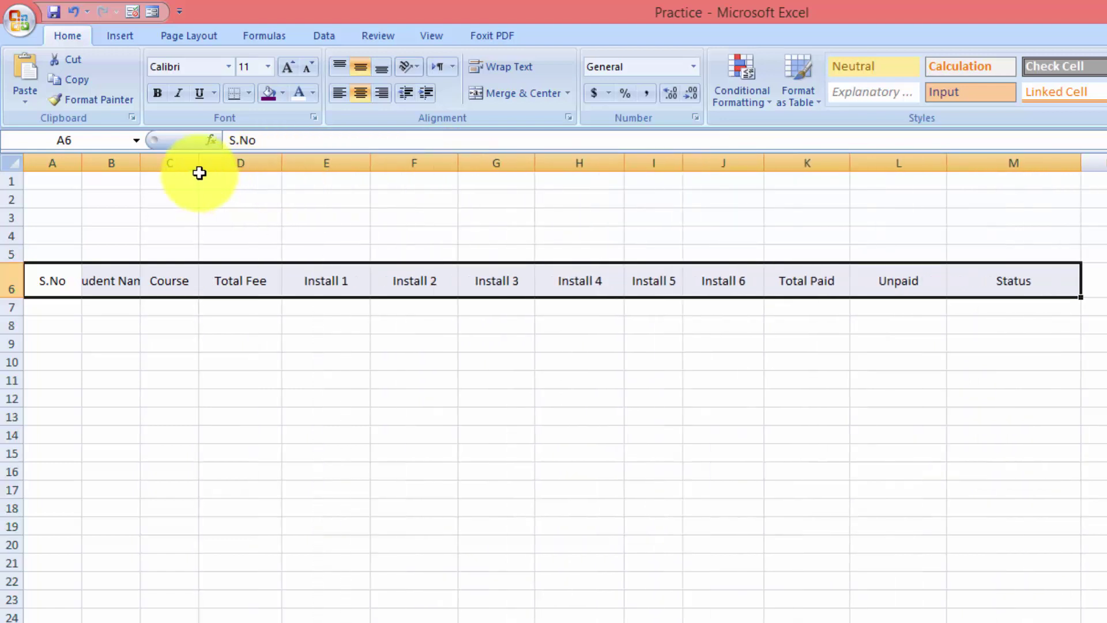
pyautogui.moveTo(198, 168); pyautogui.dragTo(236, 168)
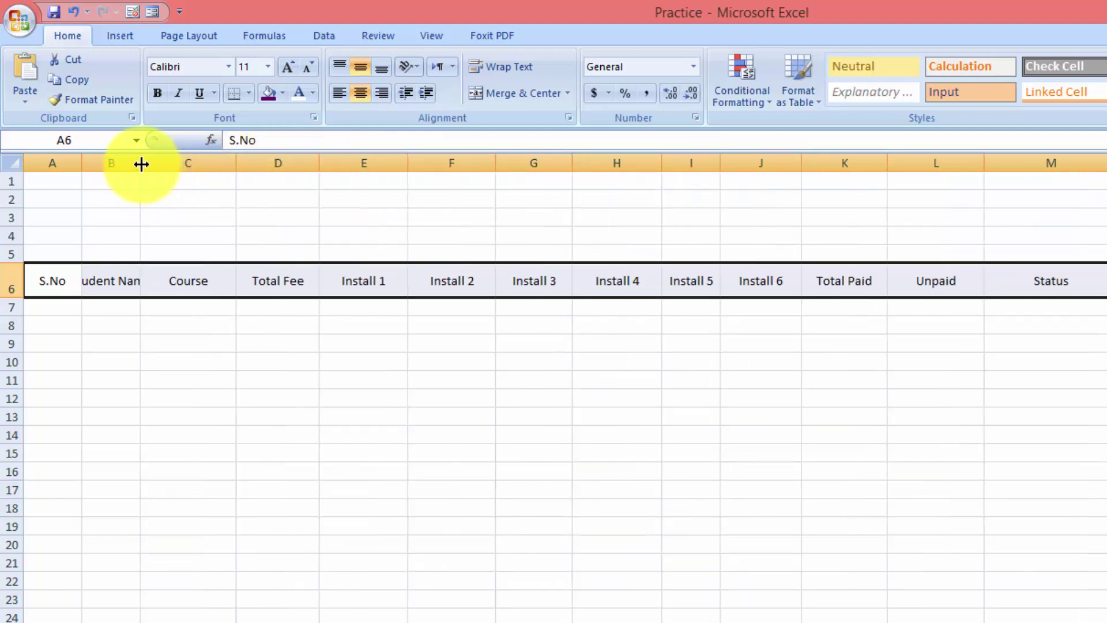
pyautogui.moveTo(141, 164); pyautogui.dragTo(189, 168)
# Fill the S.No column with serial numbers 1 to 17 in A7:A23.
pyautogui.click(60, 309)
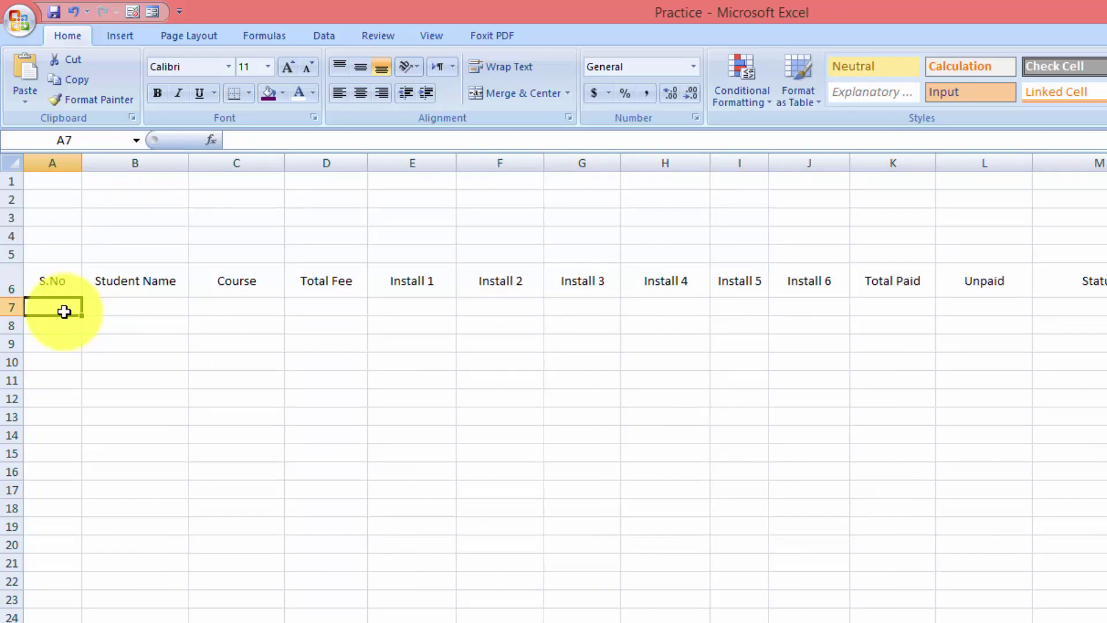
pyautogui.write('1')
pyautogui.press('Return')
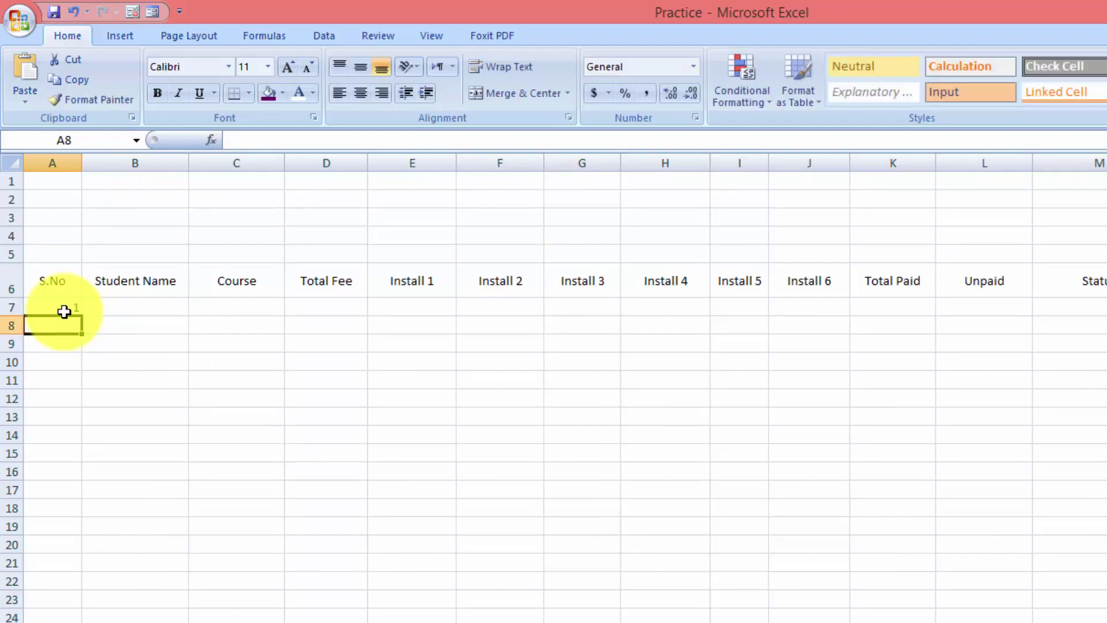
pyautogui.write('2')
pyautogui.press('Return')
# Set the font colour of the headers in A6:M6 to white.
pyautogui.moveTo(62, 279); pyautogui.dragTo(1055, 272)
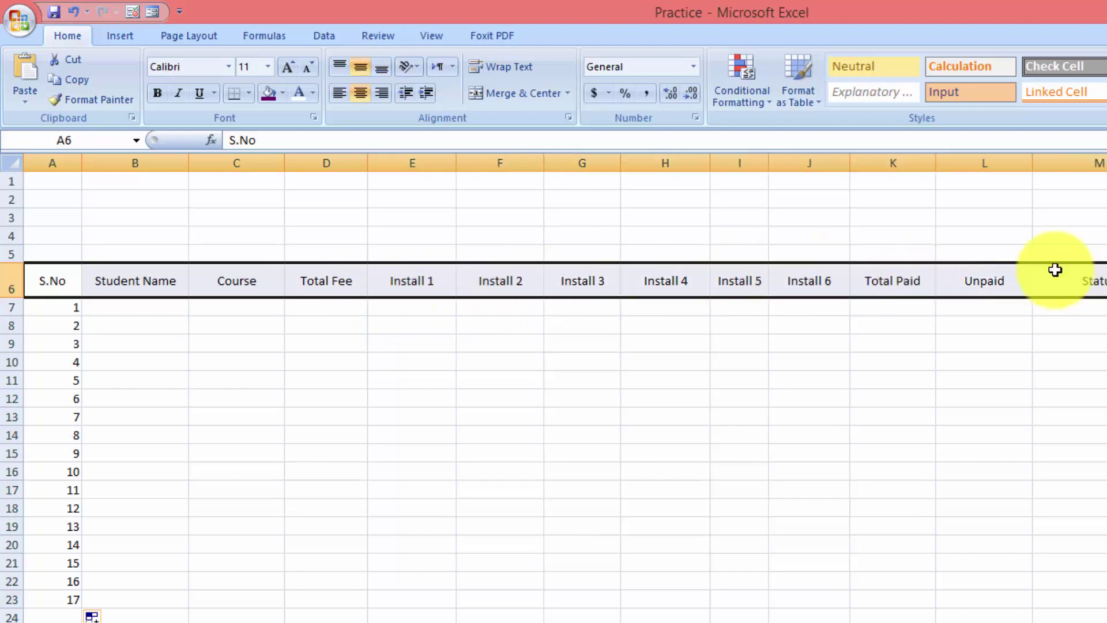
pyautogui.click(304, 99)
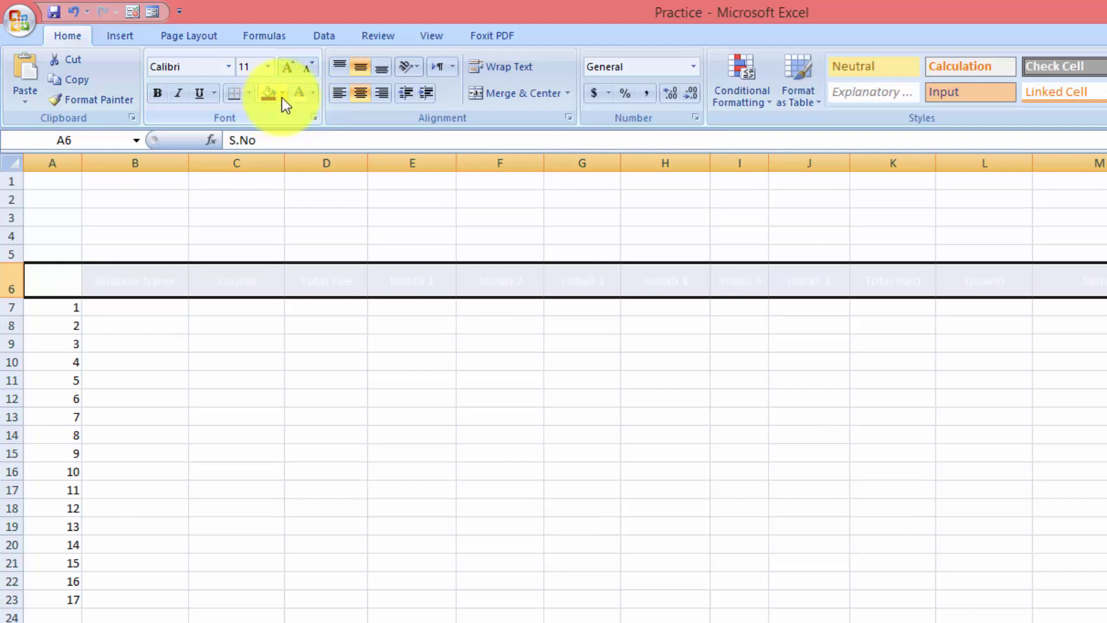
# Fill the header cells A6:M6 with the recently used dark purple and set their font size to 14.
pyautogui.click(282, 95)
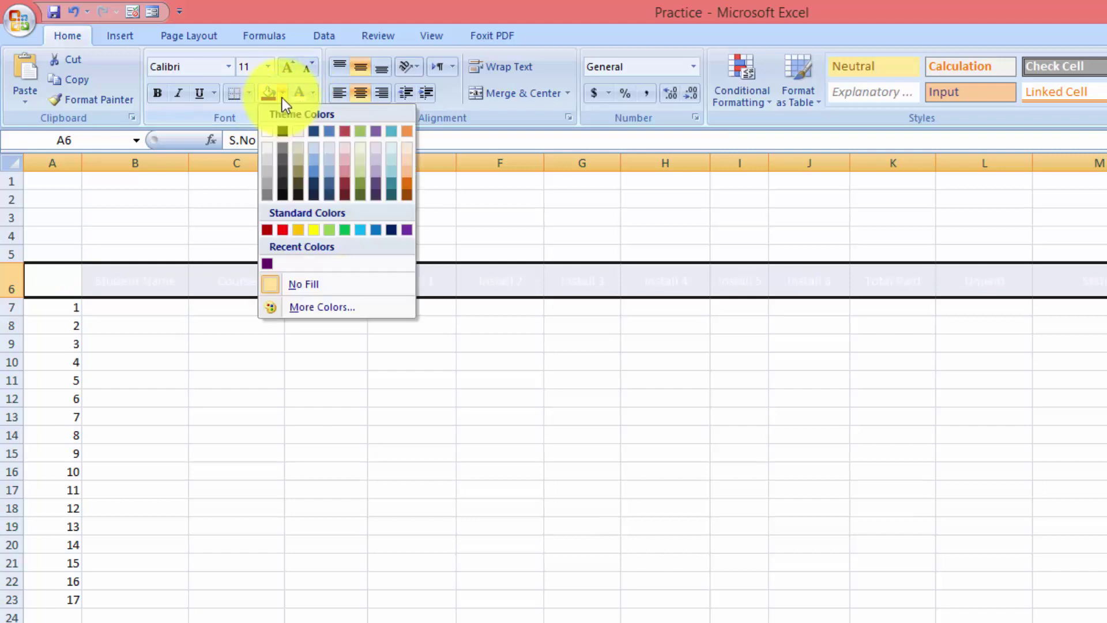
pyautogui.click(266, 264)
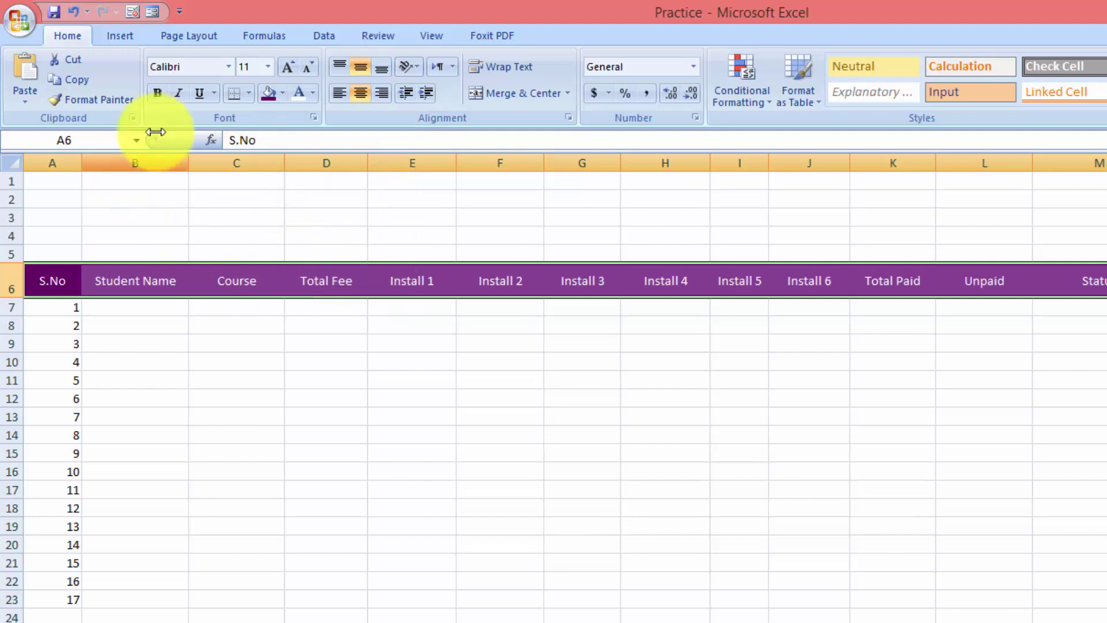
pyautogui.click(287, 69)
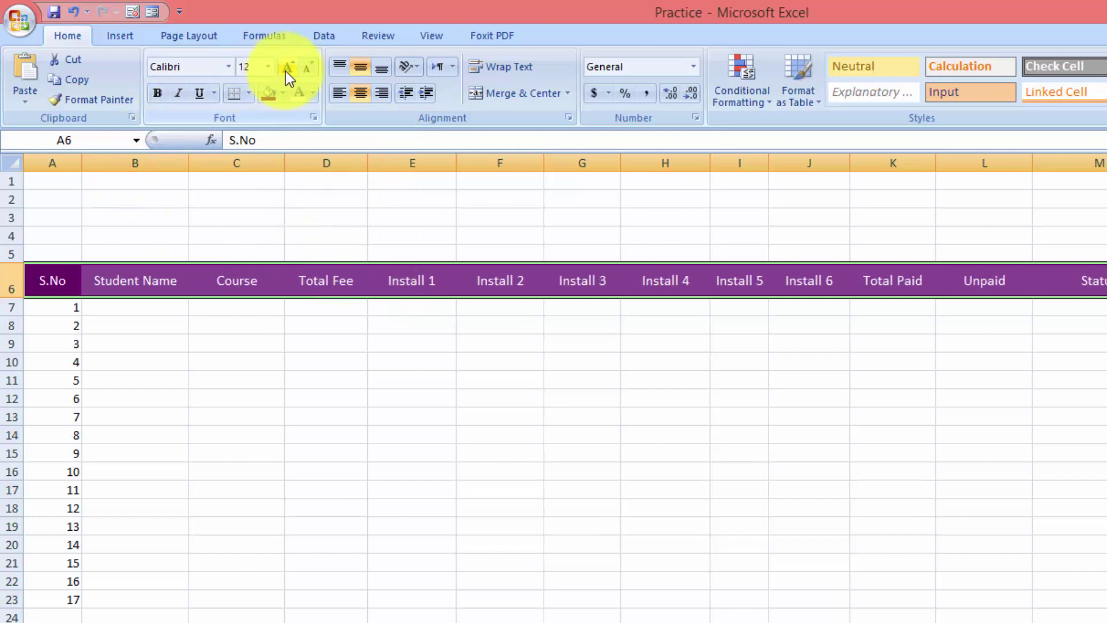
pyautogui.click(286, 70)
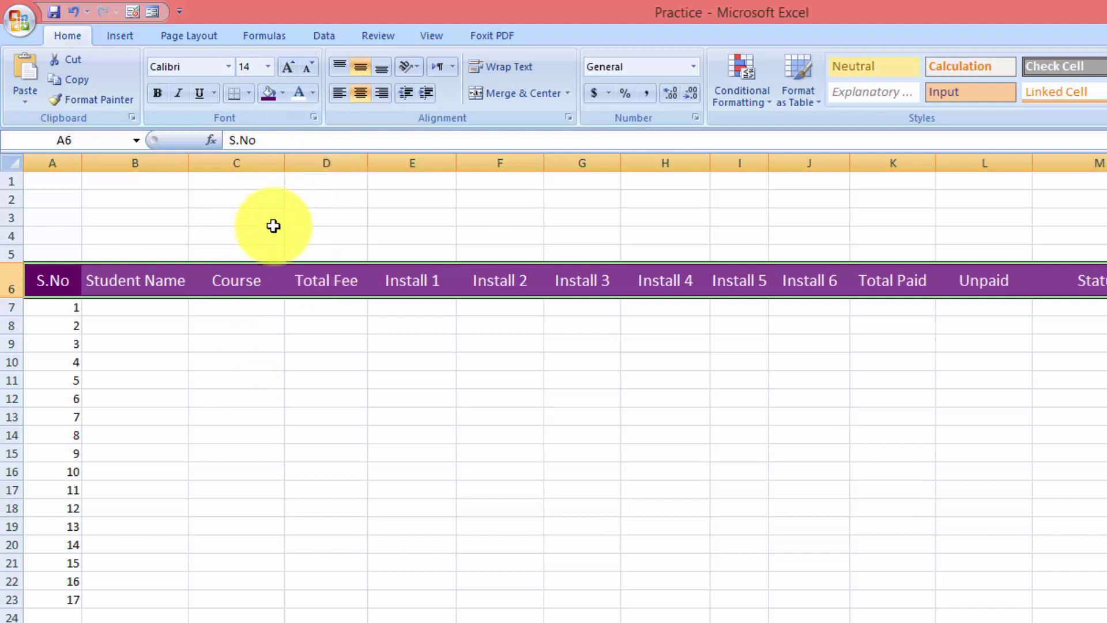
pyautogui.click(473, 453)
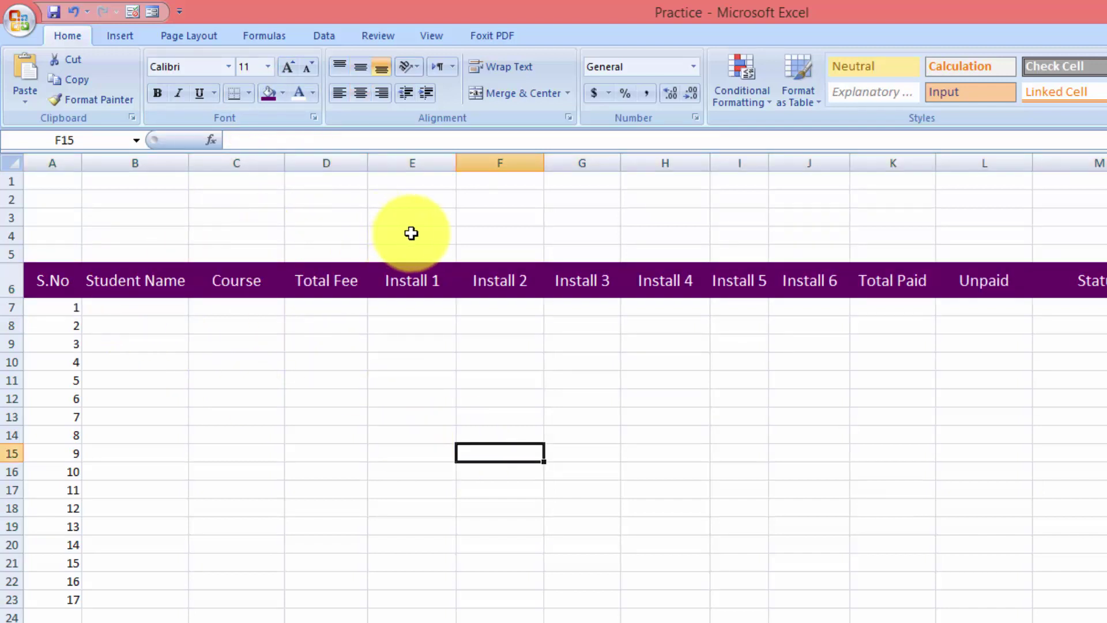
# Merge and centre D4:J4 and enter the title "Automated Fees Report".
pyautogui.moveTo(410, 232); pyautogui.dragTo(856, 231)
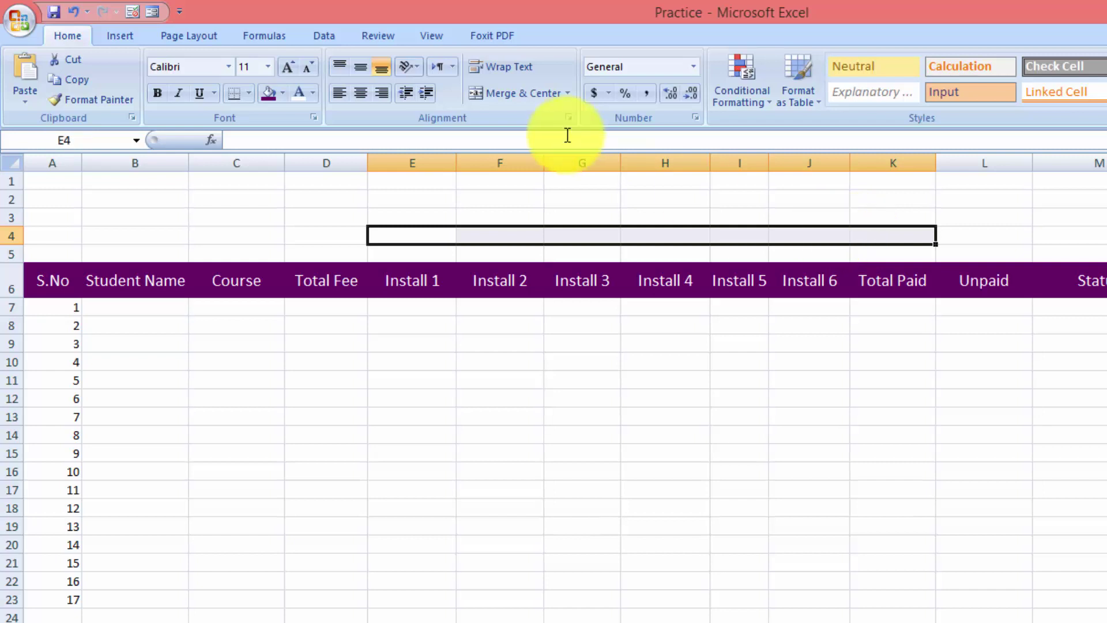
pyautogui.moveTo(331, 235); pyautogui.dragTo(812, 239)
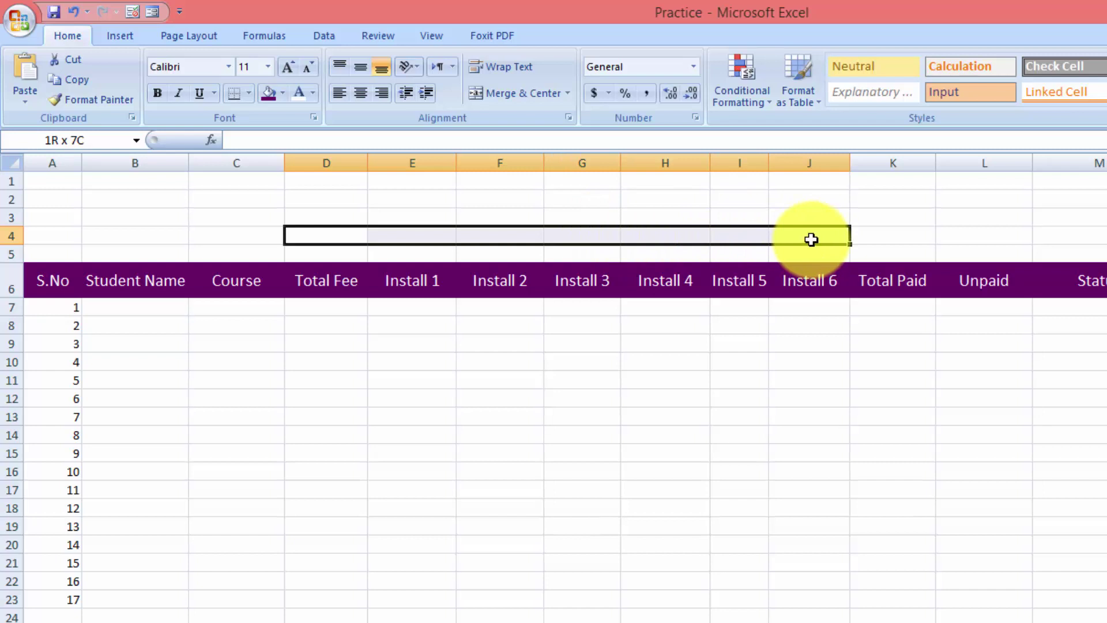
pyautogui.moveTo(812, 239); pyautogui.dragTo(812, 240)
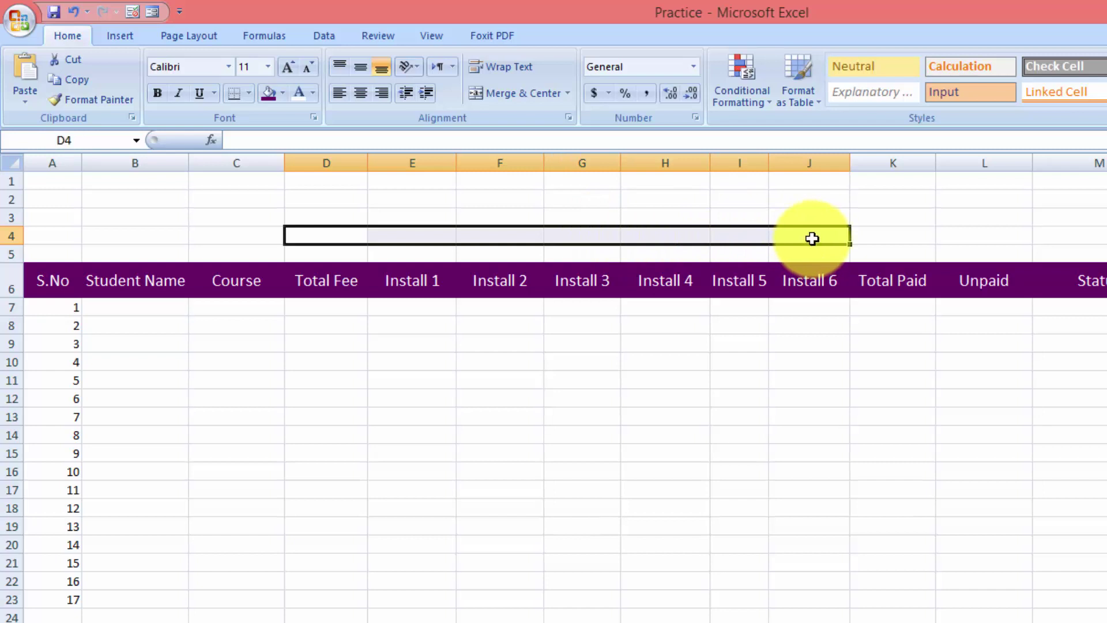
pyautogui.click(512, 94)
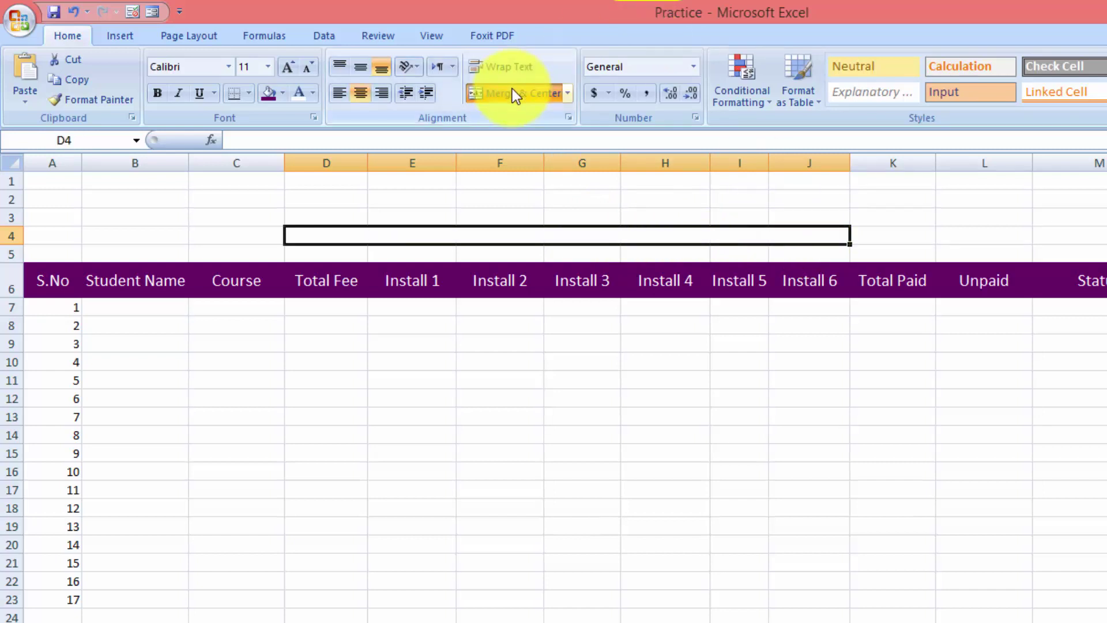
pyautogui.write('Automated')
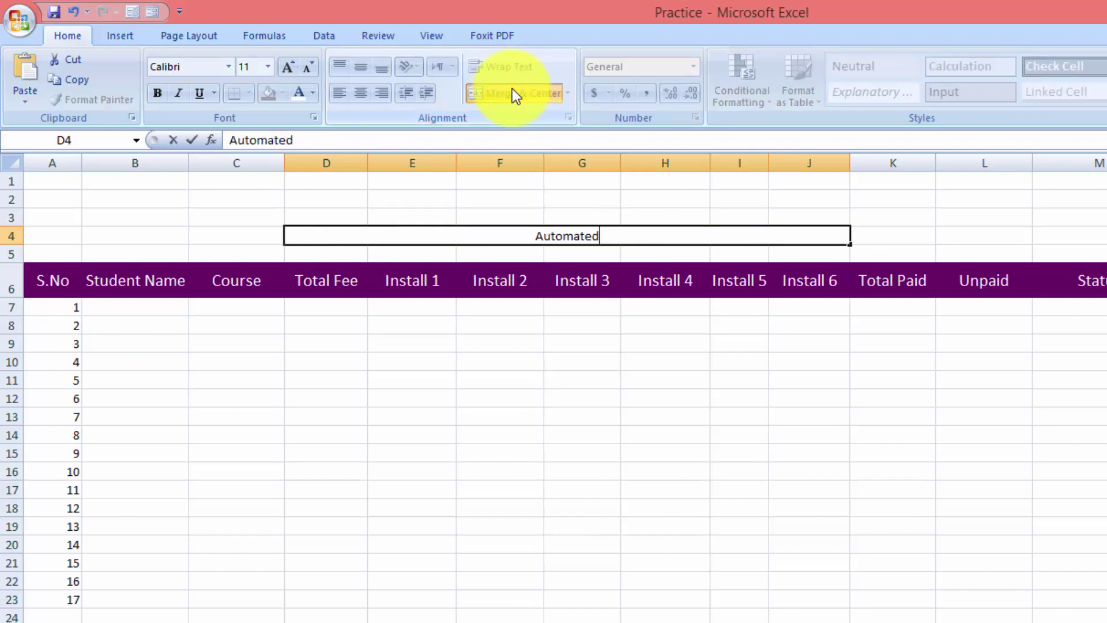
pyautogui.write(' Fees')
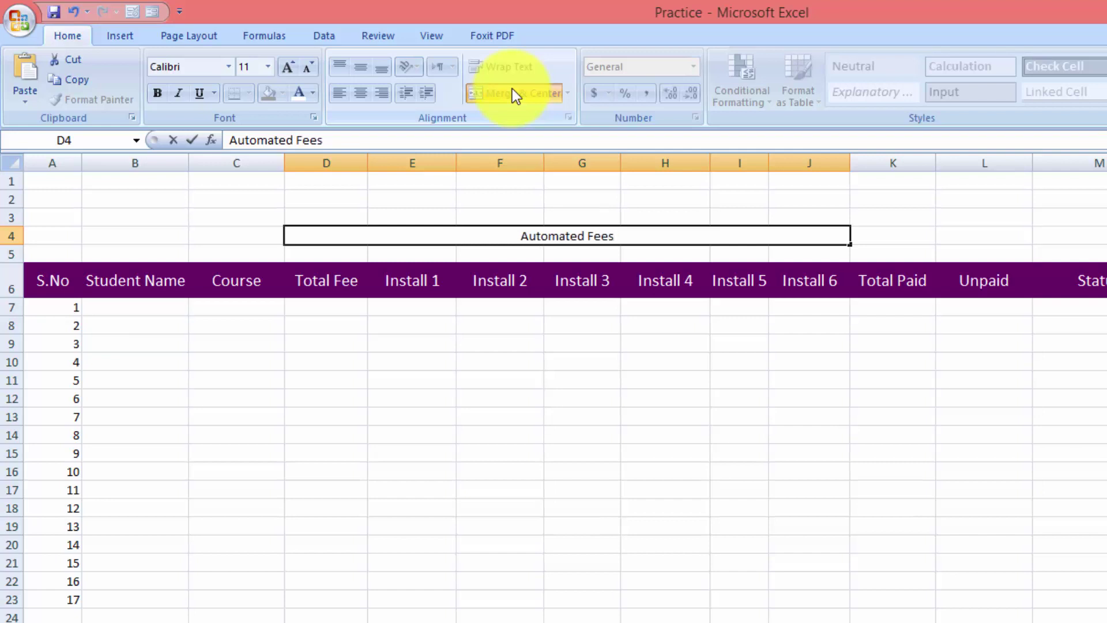
pyautogui.write('  Repo')
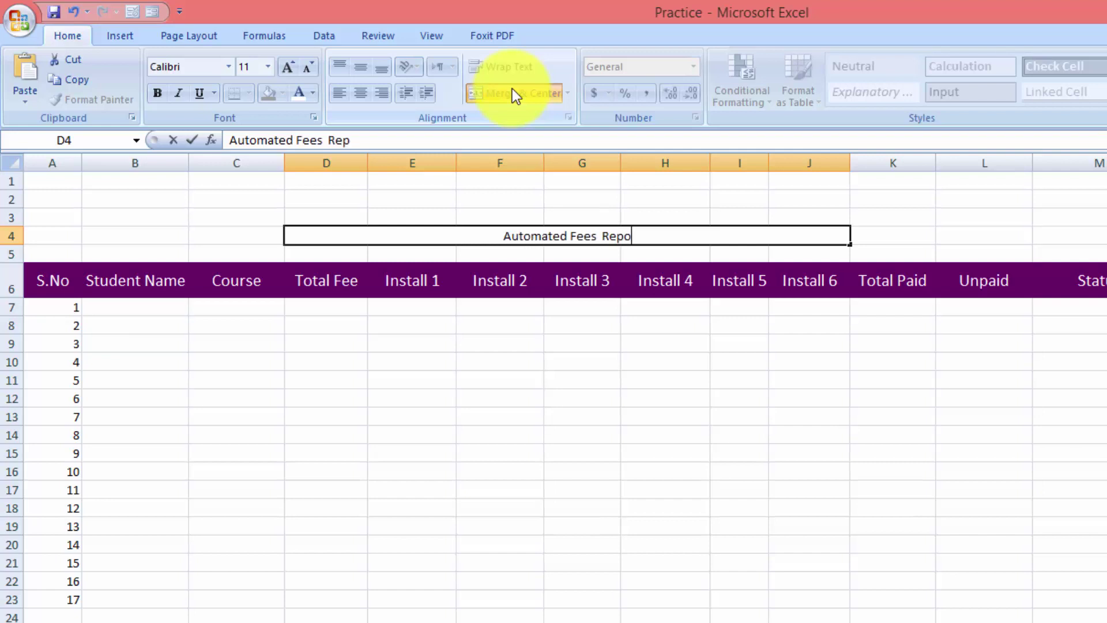
pyautogui.write('rt')
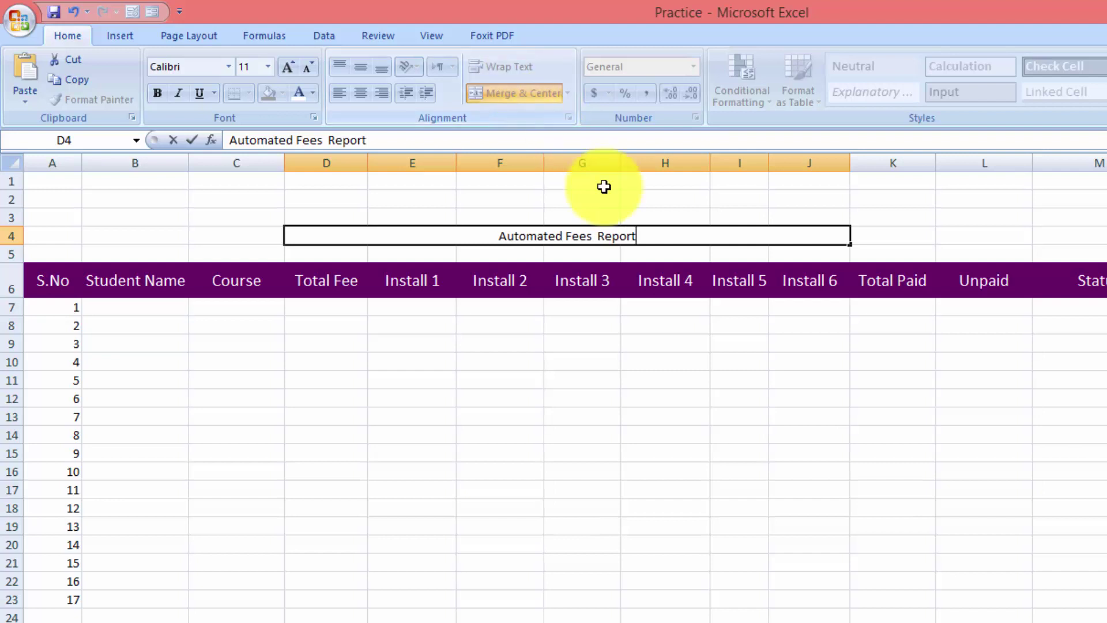
pyautogui.click(557, 388)
# Set the title in D4 to font size 36 and make it bold.
pyautogui.click(552, 235)
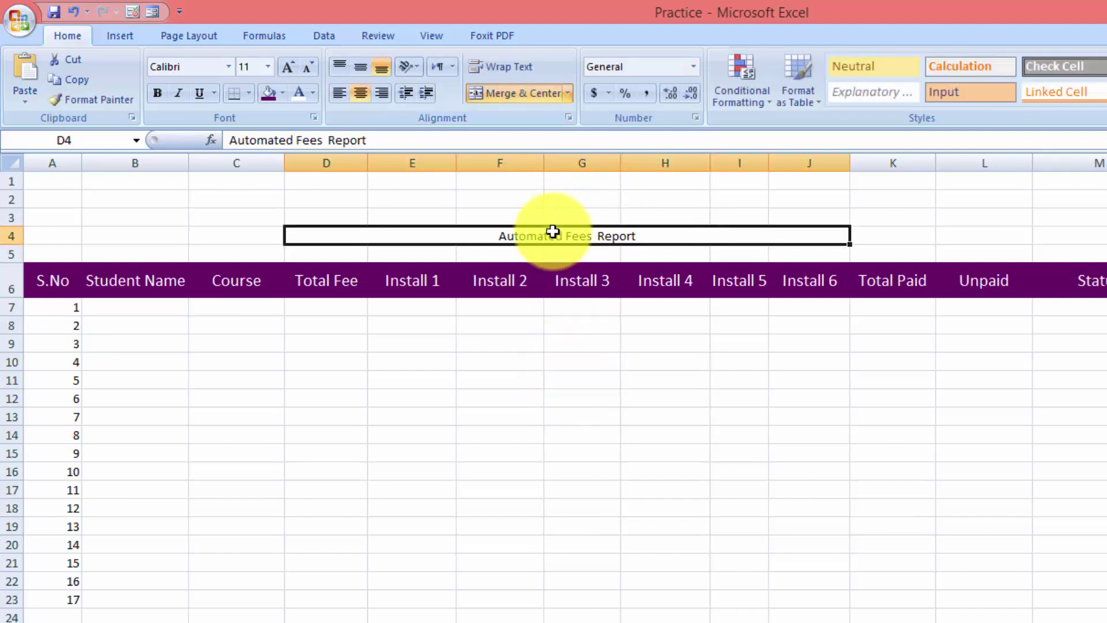
pyautogui.click(285, 68)
pyautogui.click(286, 68)
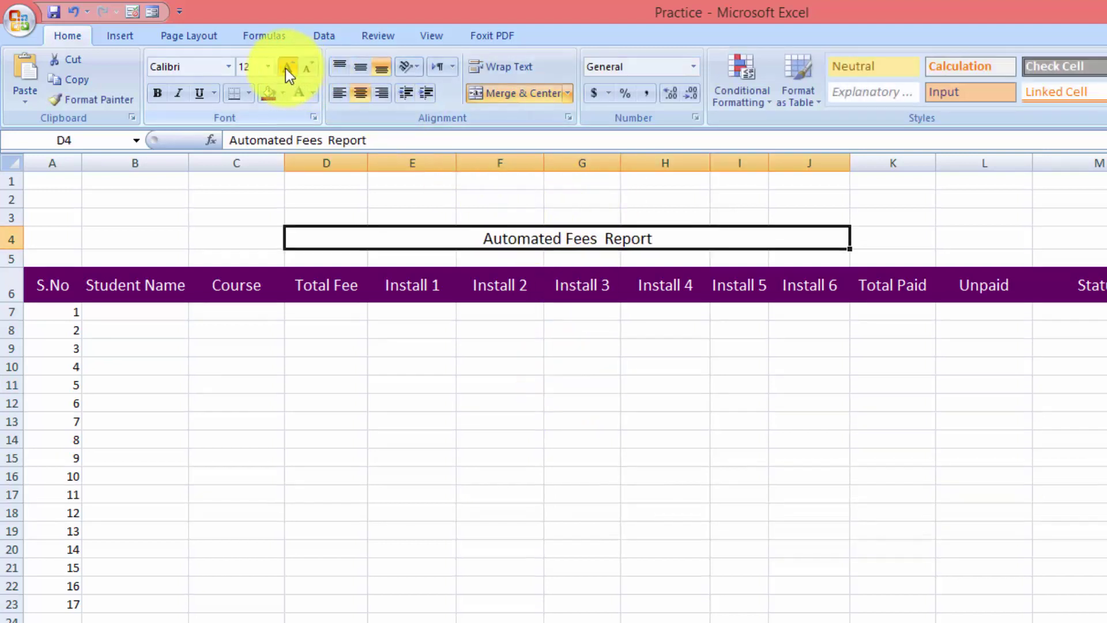
pyautogui.click(286, 68)
pyautogui.click(285, 68)
pyautogui.click(286, 68)
pyautogui.click(286, 68)
pyautogui.click(286, 68)
pyautogui.click(286, 68)
pyautogui.click(285, 68)
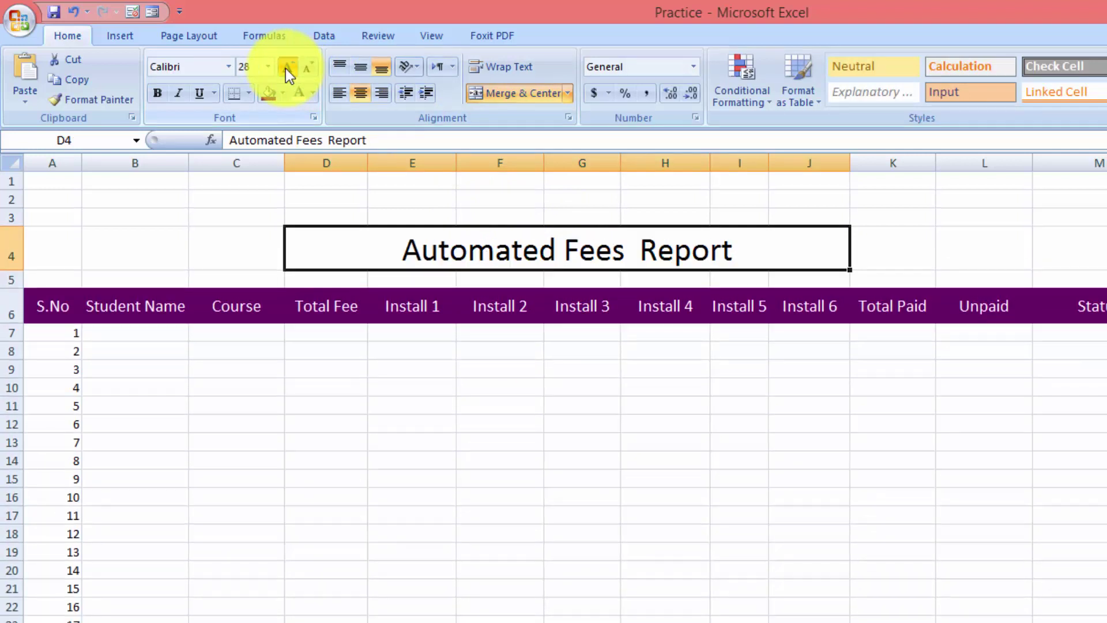
pyautogui.click(285, 68)
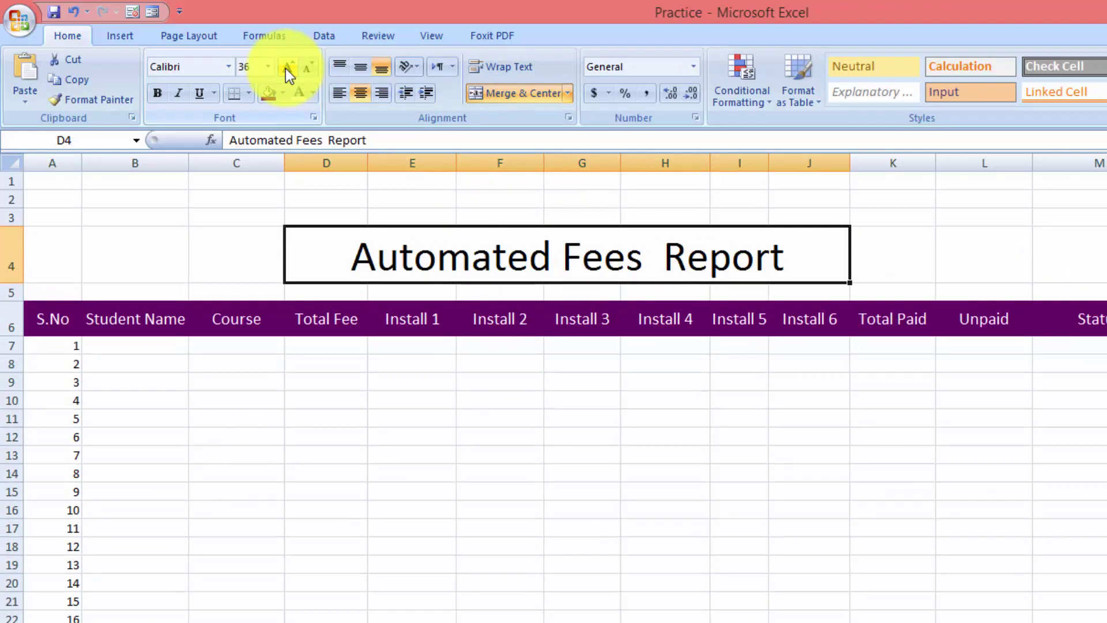
pyautogui.click(157, 97)
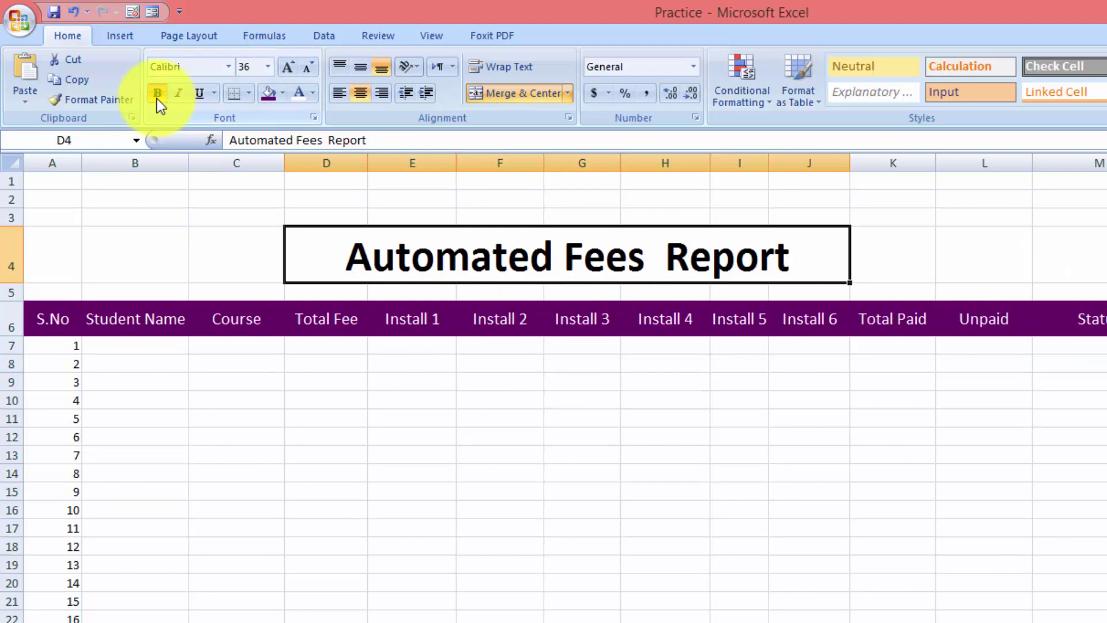
# Give the title cell D4 white text on a red fill.
pyautogui.click(301, 100)
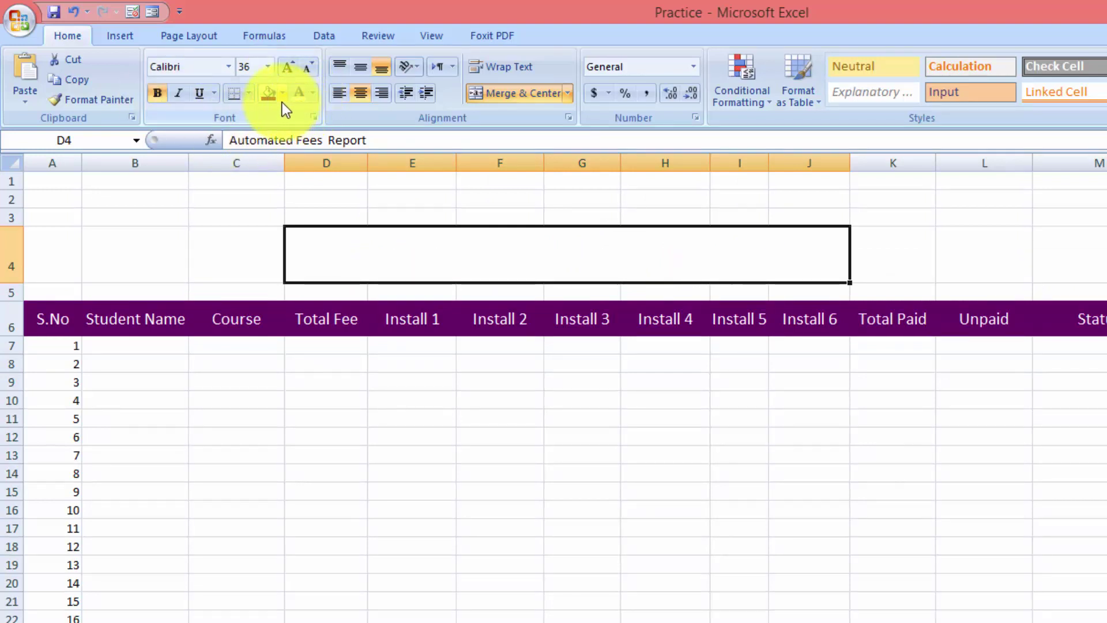
pyautogui.click(282, 95)
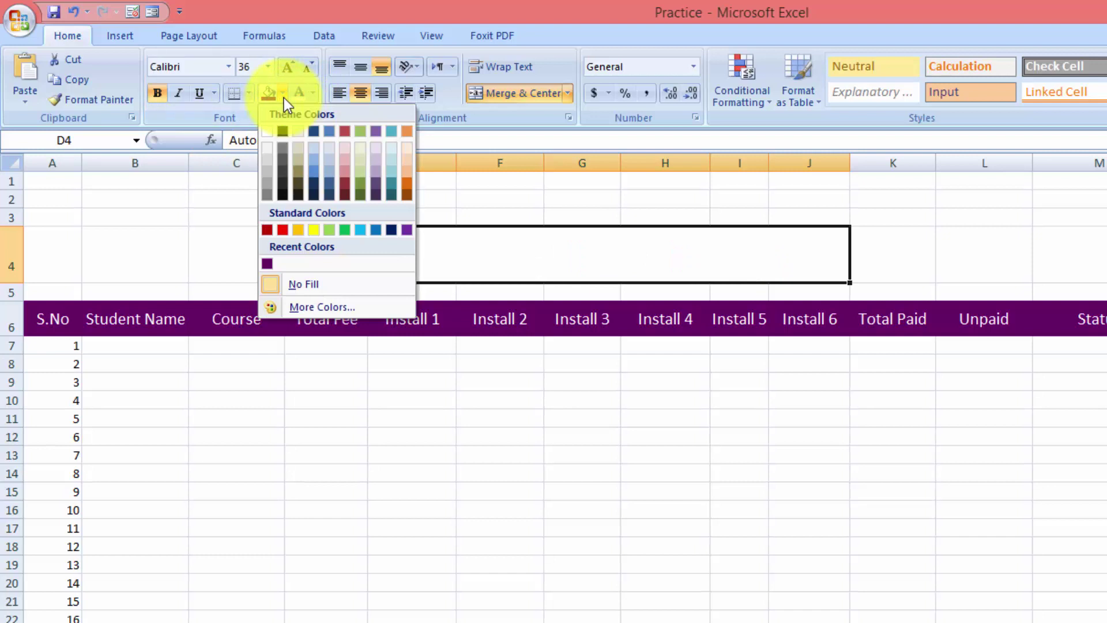
pyautogui.click(281, 232)
pyautogui.click(612, 481)
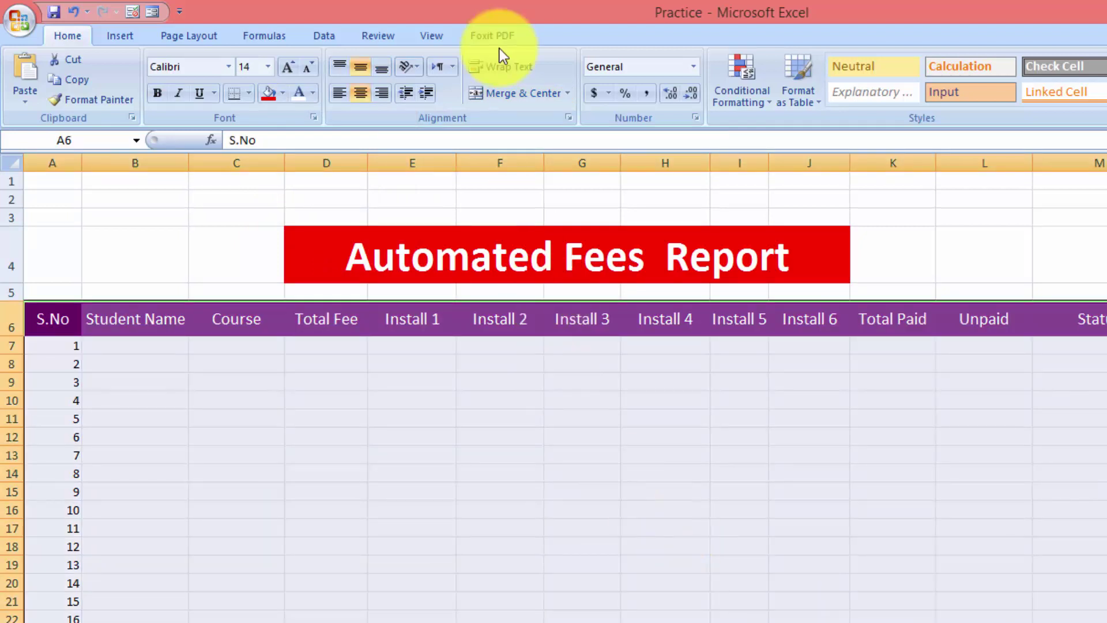
# Set the border line colour to light green for the table starting at A6.
pyautogui.click(248, 94)
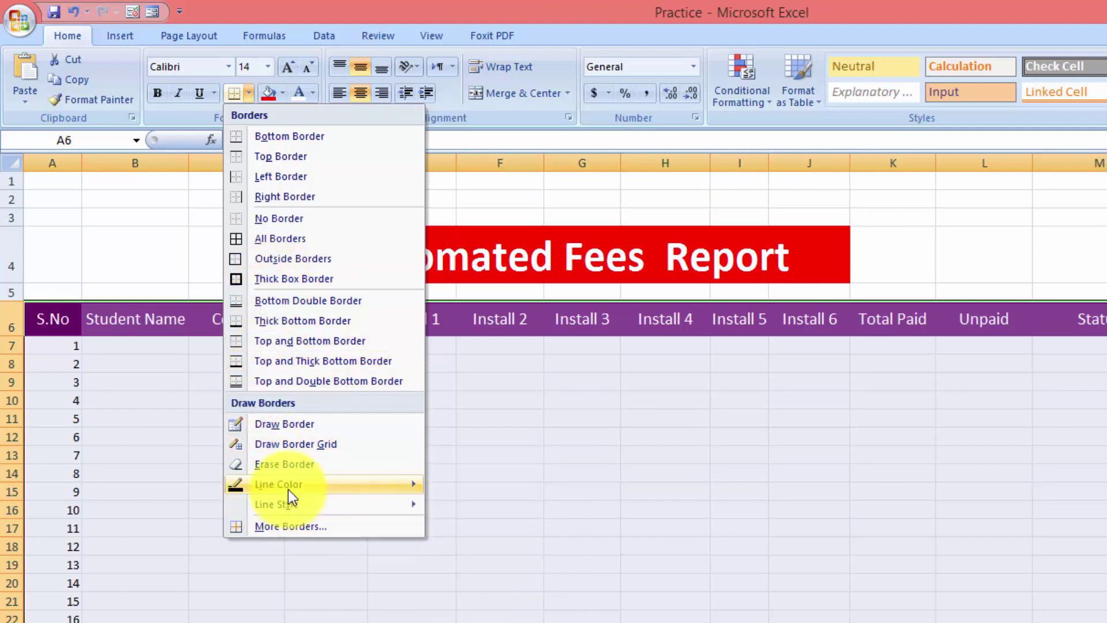
pyautogui.moveTo(288, 489)
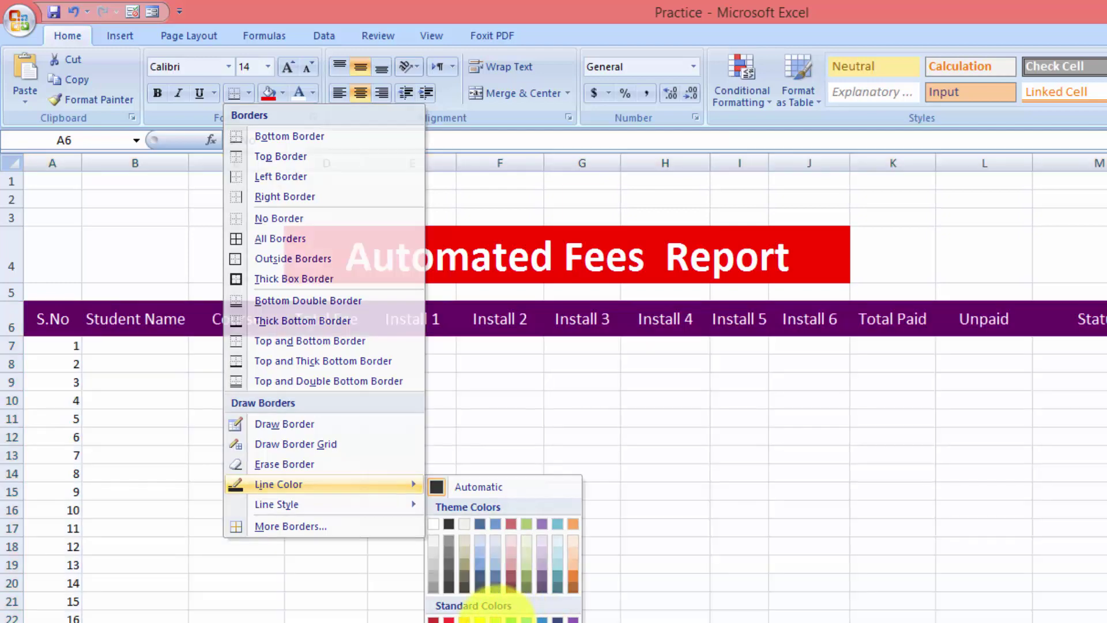
pyautogui.click(480, 620)
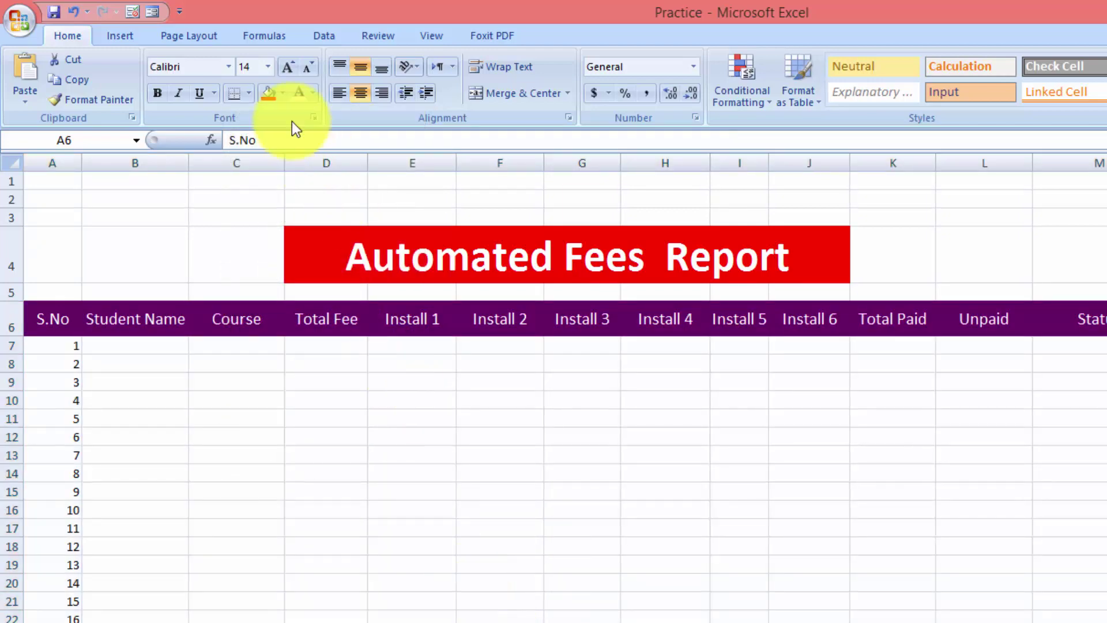
# Try to draw borders by hand along the header row from S.No to Total Fee.
pyautogui.click(247, 94)
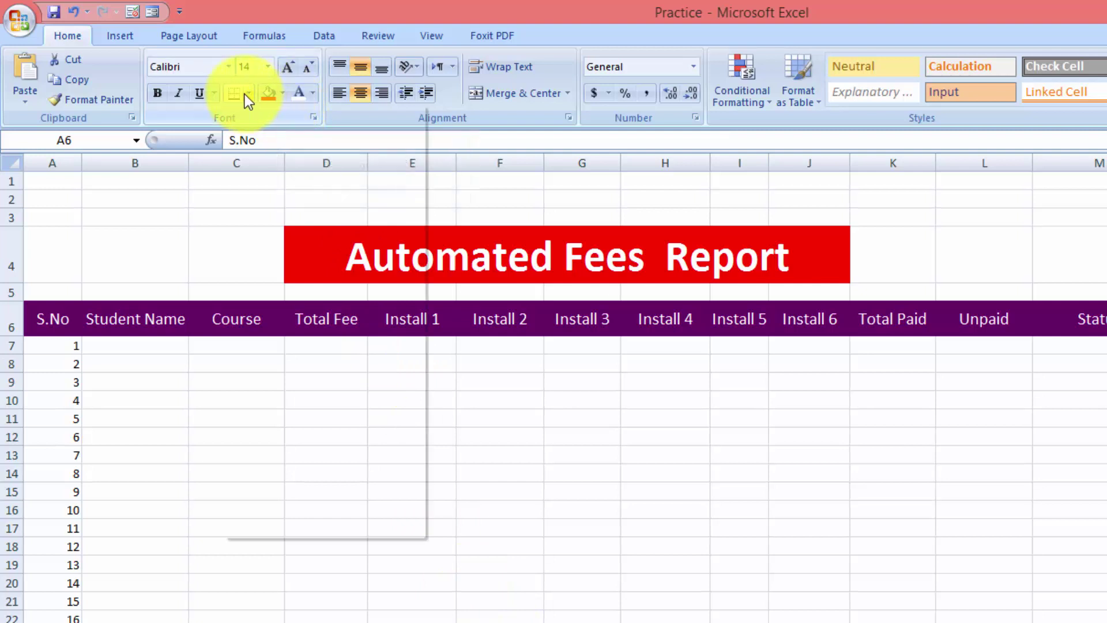
pyautogui.click(603, 449)
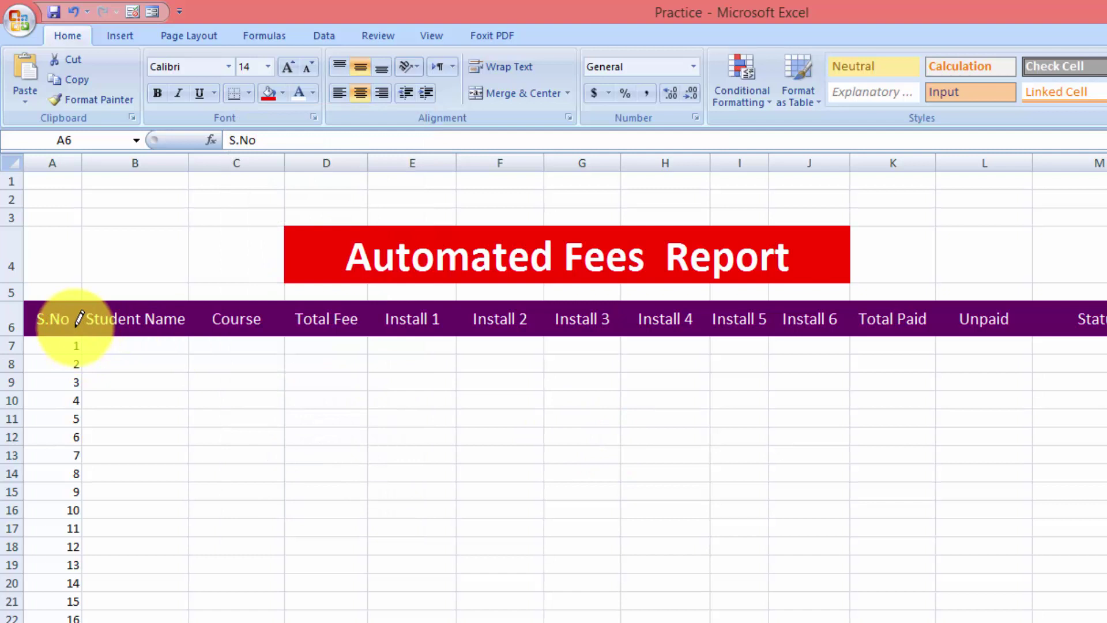
pyautogui.moveTo(78, 321)
pyautogui.mouseDown()
pyautogui.moveTo(329, 339)
pyautogui.moveTo(366, 330)
pyautogui.mouseUp()
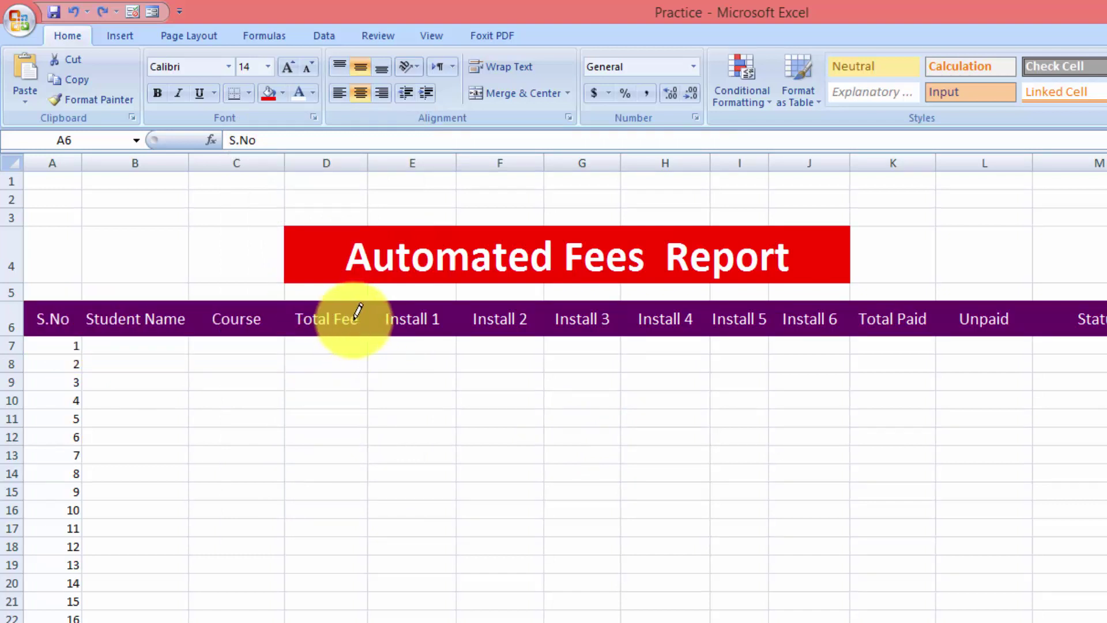
pyautogui.click(354, 316)
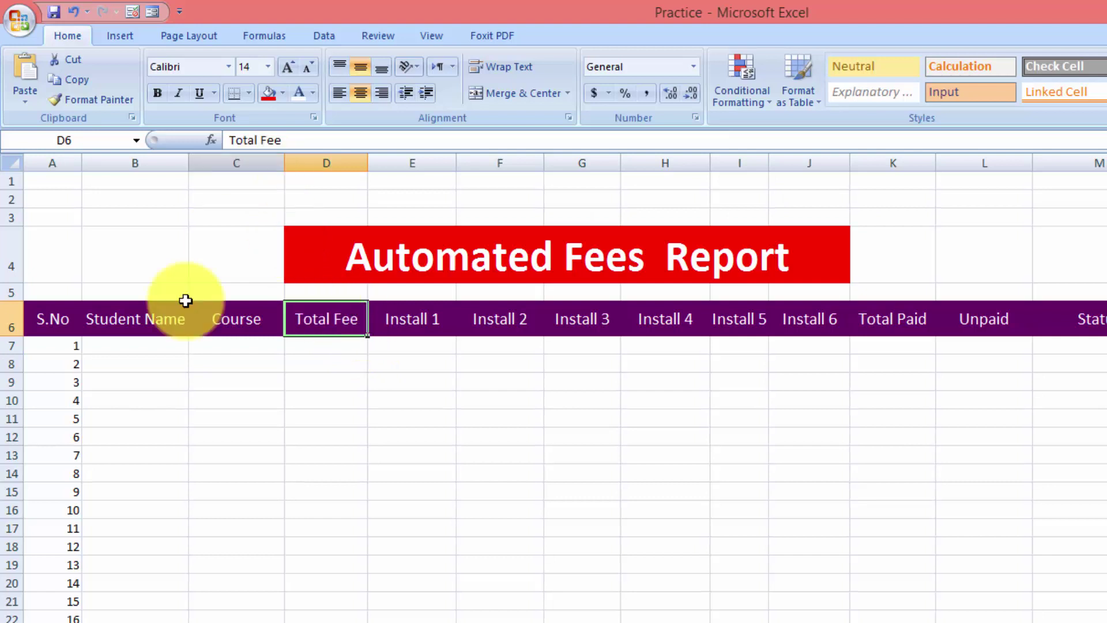
# Apply All Borders to the table from A6 across to column M and down past serial number 17.
pyautogui.click(59, 324)
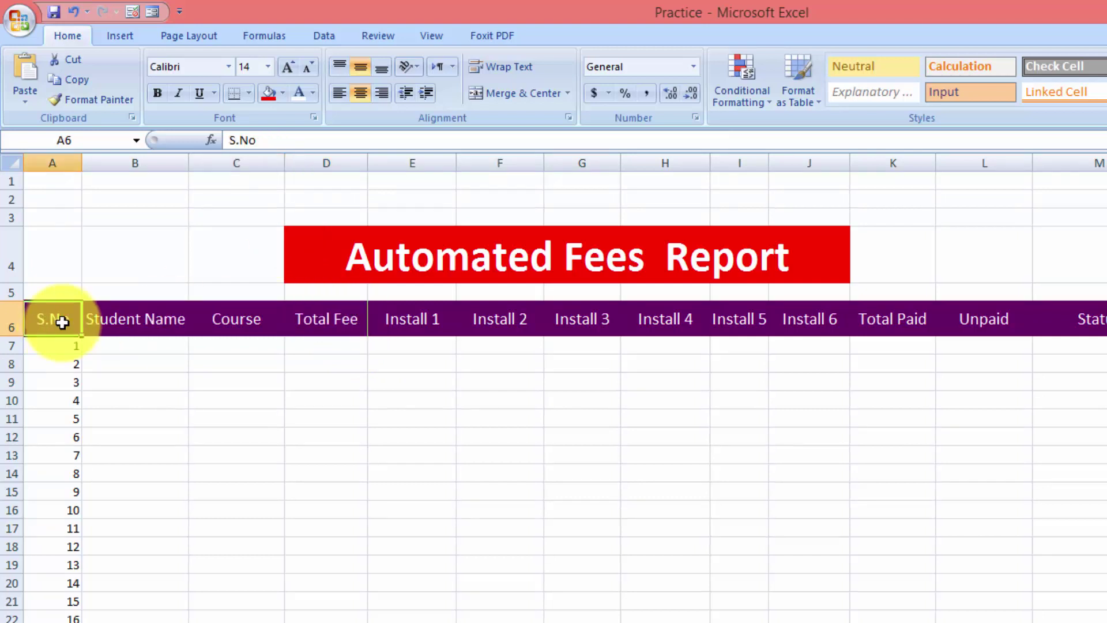
pyautogui.moveTo(62, 323)
pyautogui.mouseDown()
pyautogui.moveTo(223, 371)
pyautogui.moveTo(487, 613)
pyautogui.moveTo(1098, 622)
pyautogui.mouseUp()
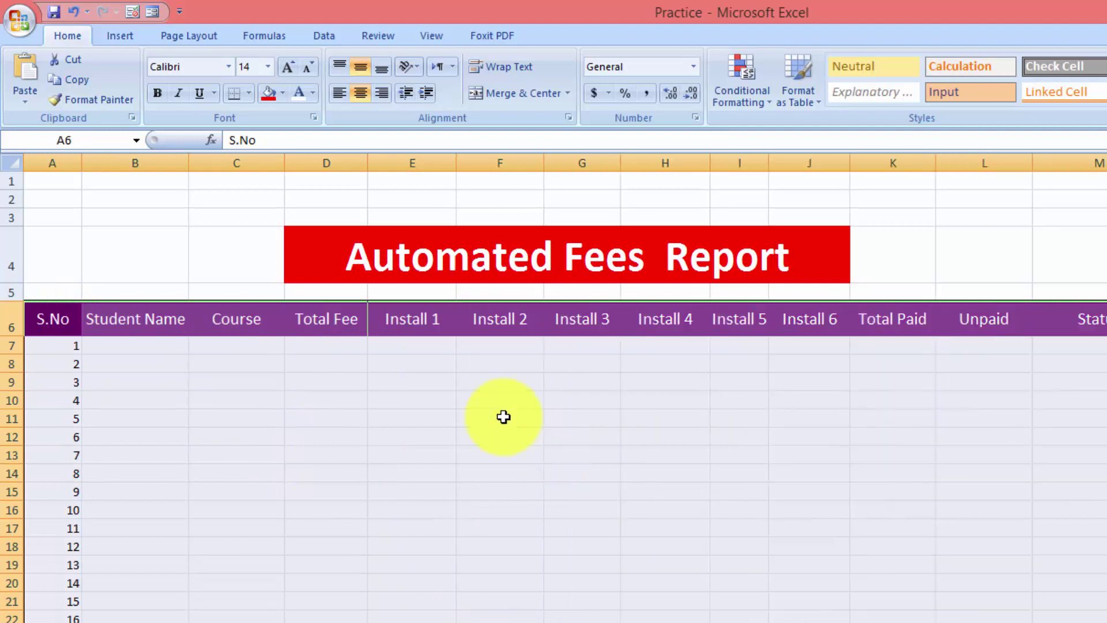
pyautogui.click(248, 93)
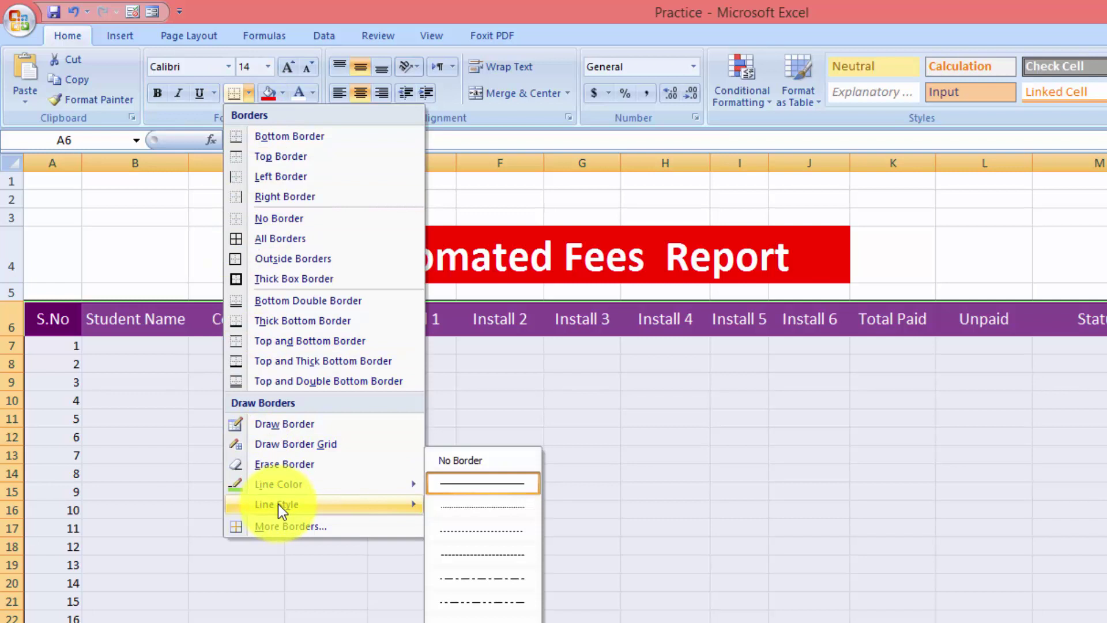
pyautogui.click(289, 239)
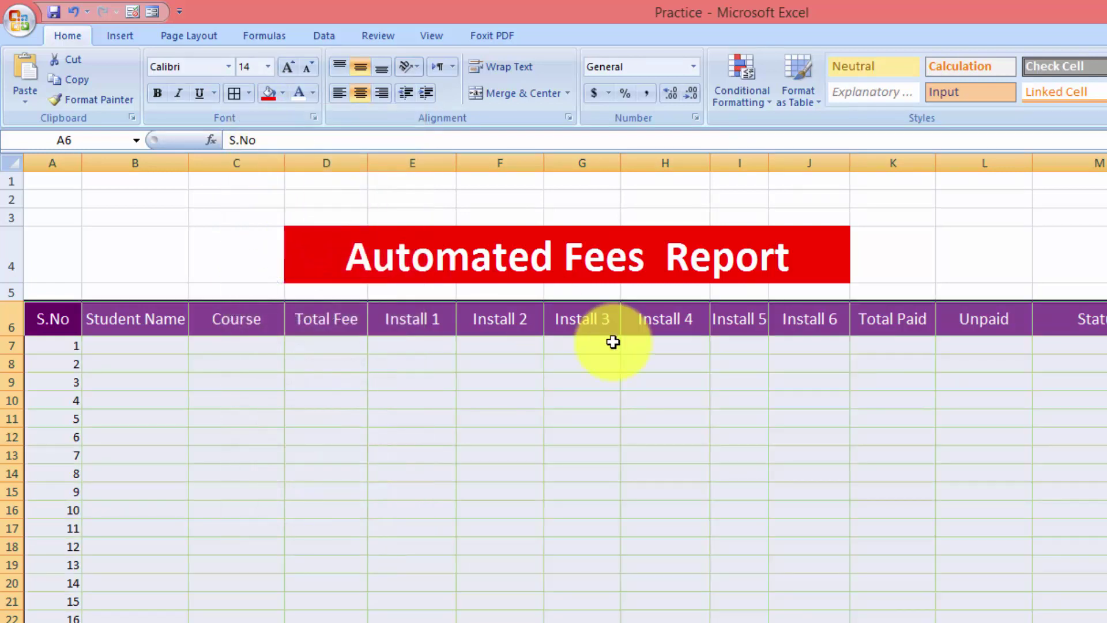
pyautogui.click(1105, 455)
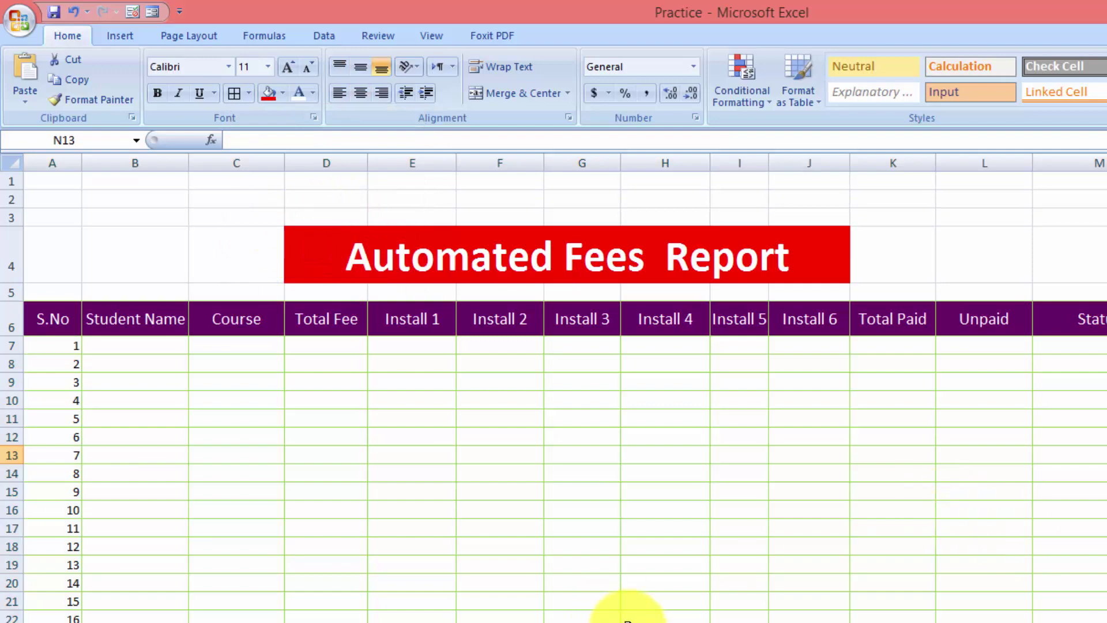
pyautogui.click(1105, 620)
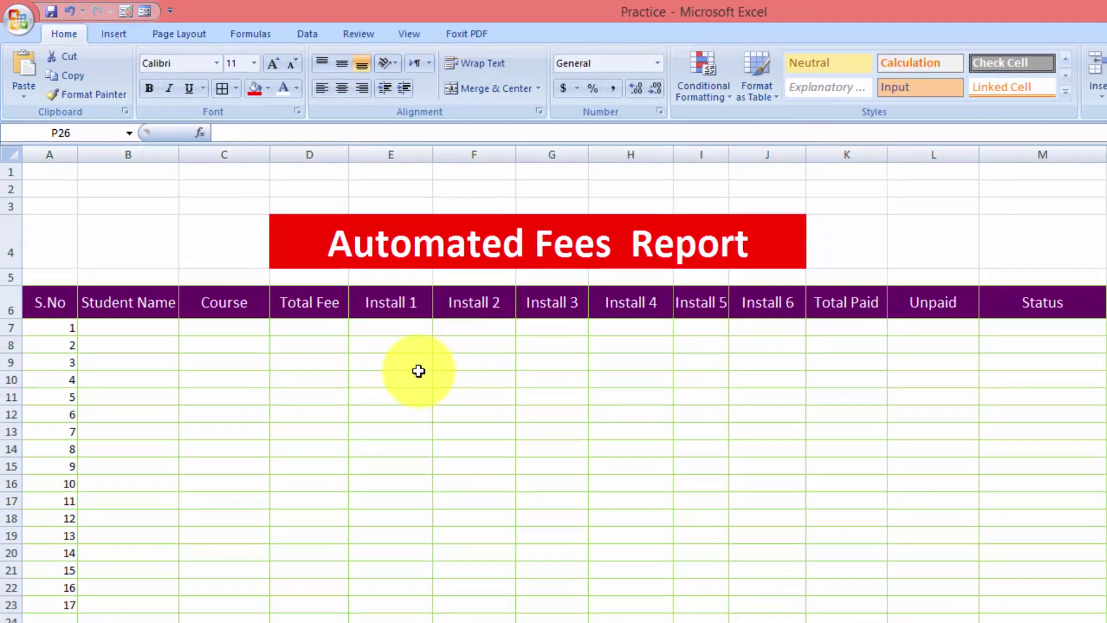
# Enter the course names MS.OFFICE, Auto Cade, Peachtree, Tally and Quick Book down column O, starting in O8.
pyautogui.click(234, 347)
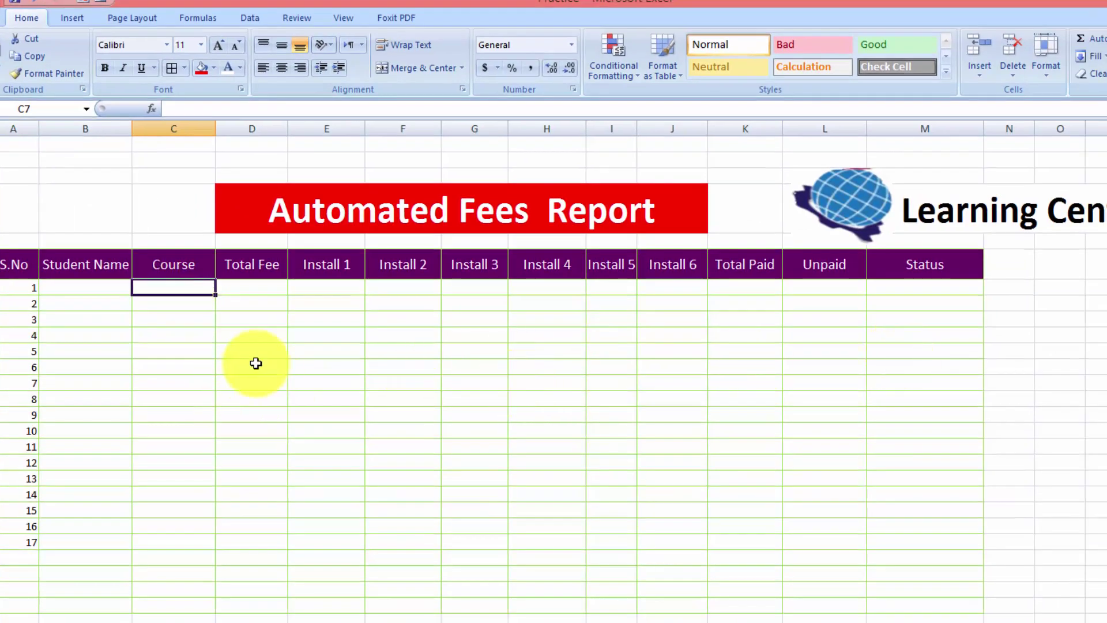
pyautogui.click(1069, 306)
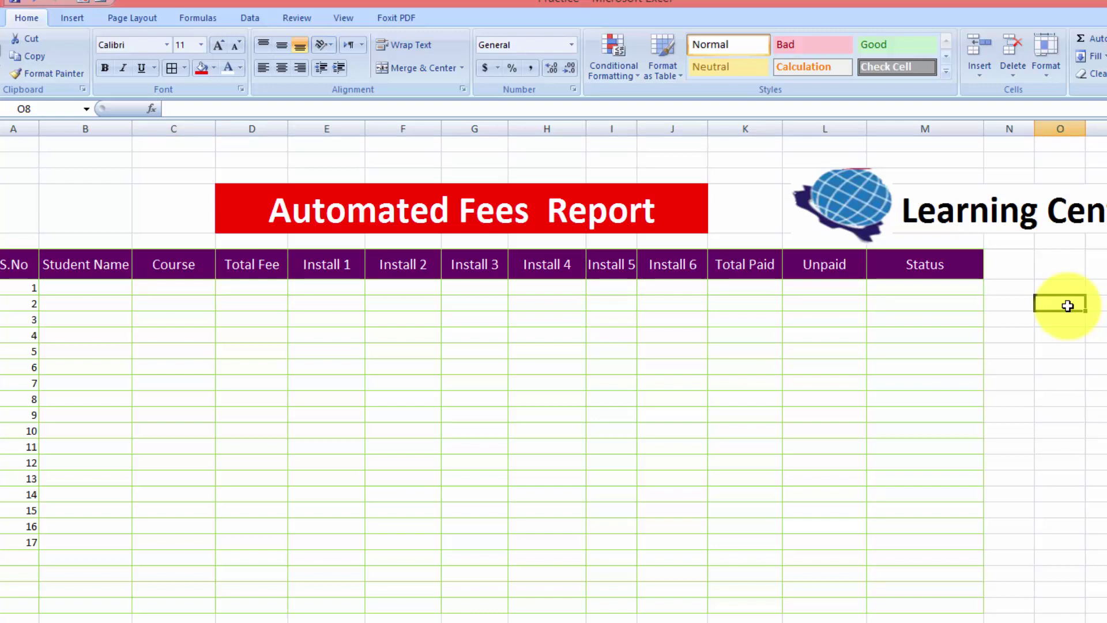
pyautogui.write('MS')
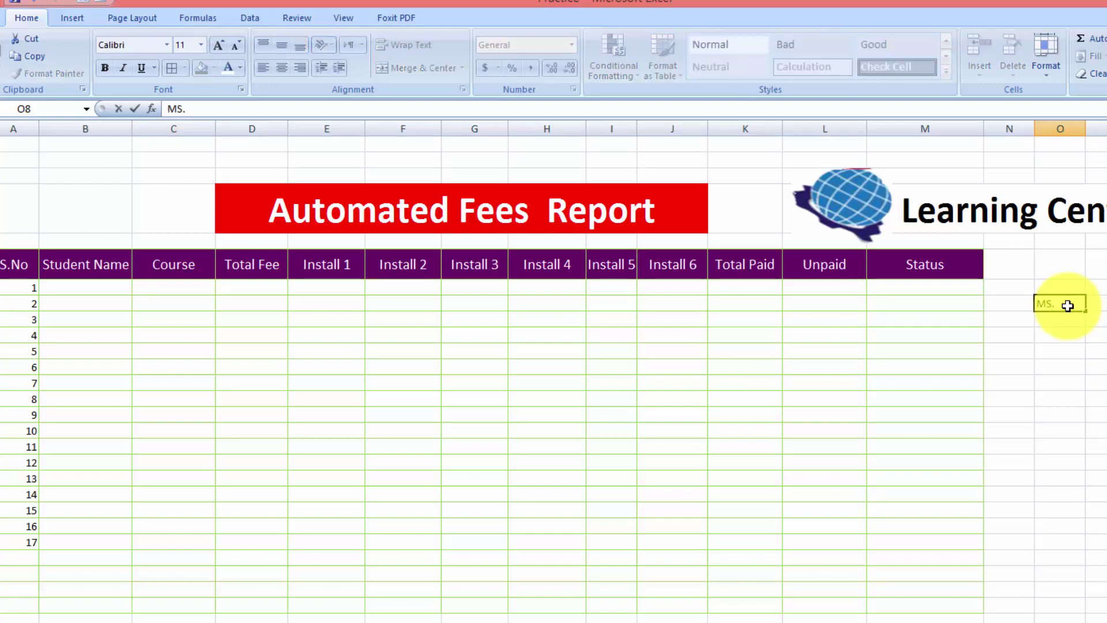
pyautogui.write('.OFFICE')
pyautogui.press('Return')
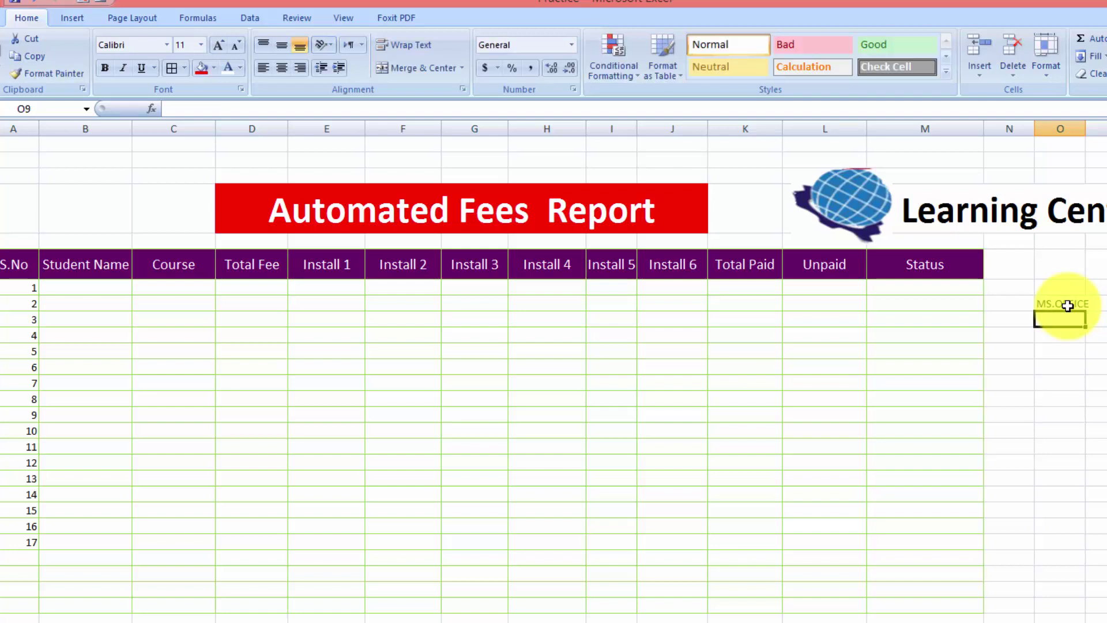
pyautogui.write('aU')
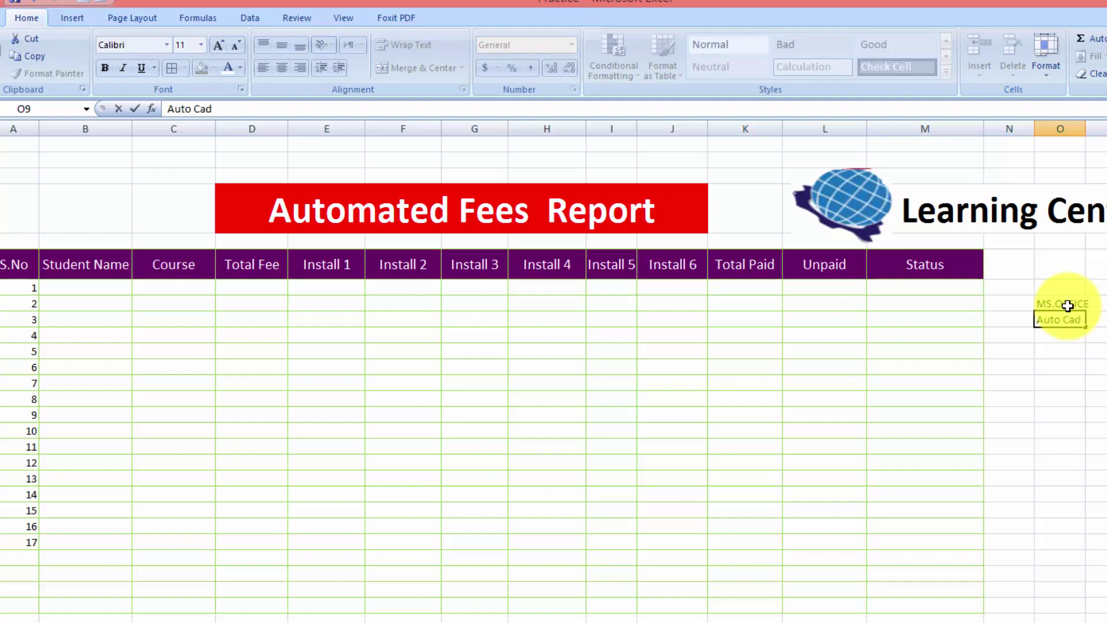
pyautogui.write('to Cade')
pyautogui.press('Return')
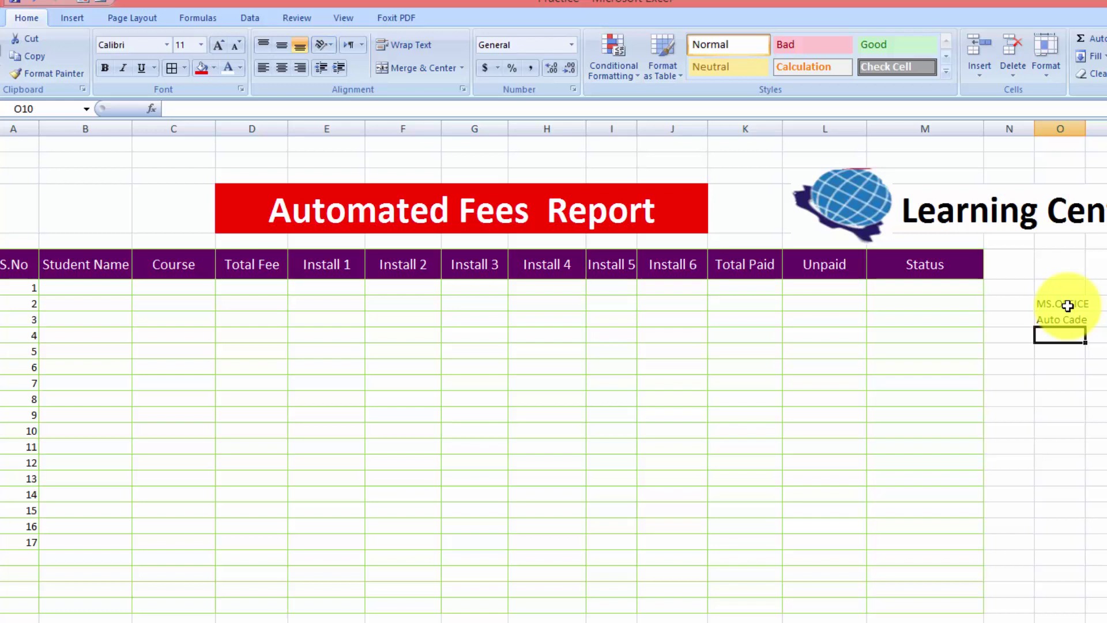
pyautogui.write('Peachtree')
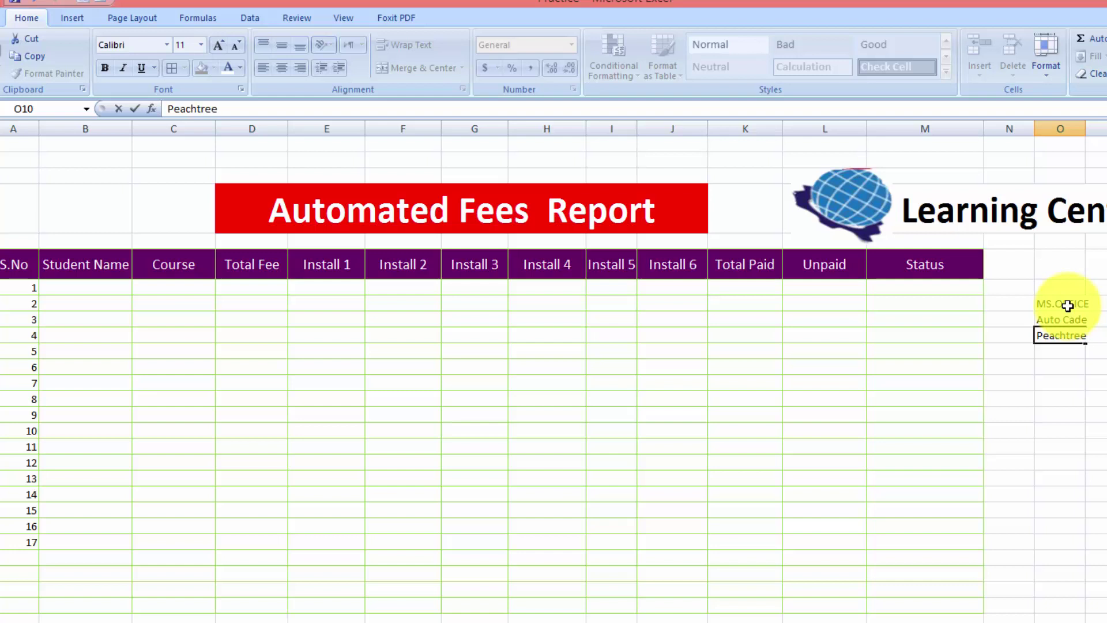
pyautogui.press('Return')
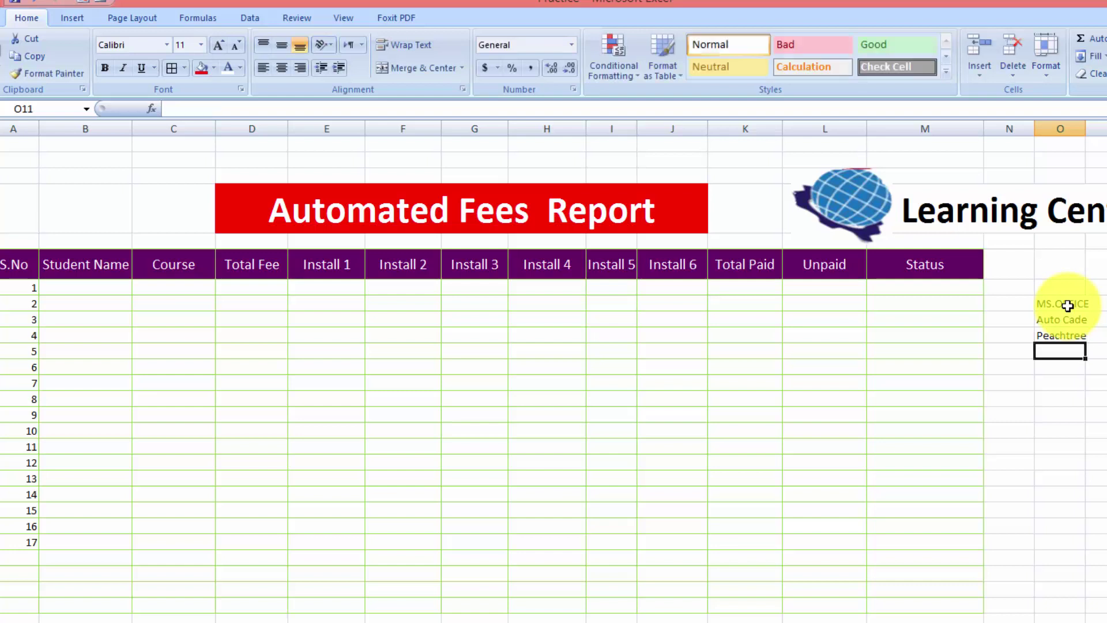
pyautogui.write('Tally')
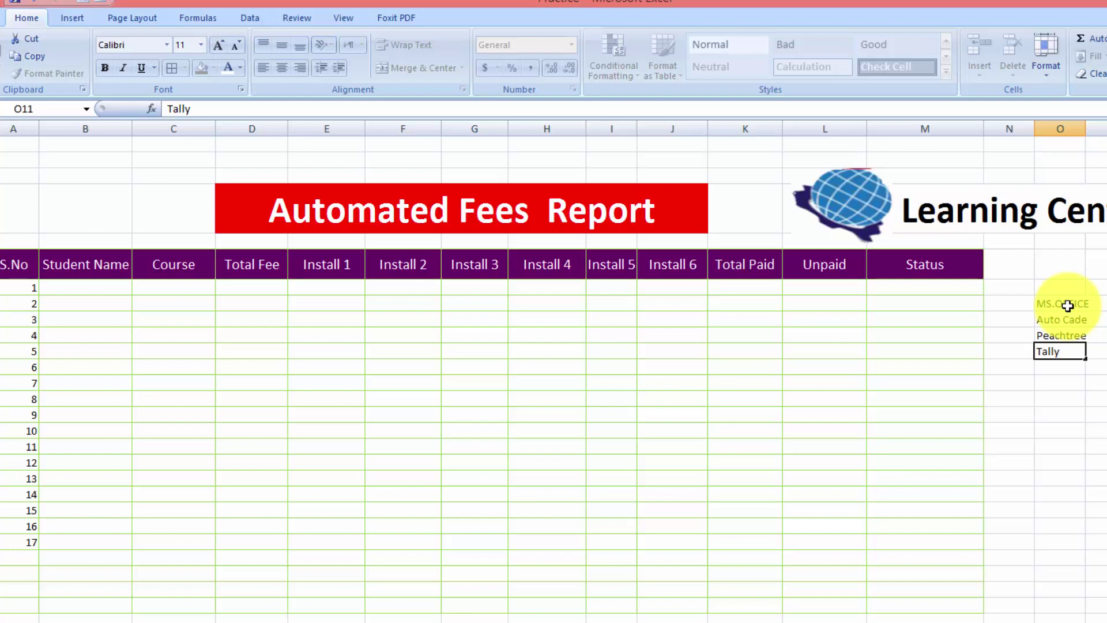
pyautogui.press('Return')
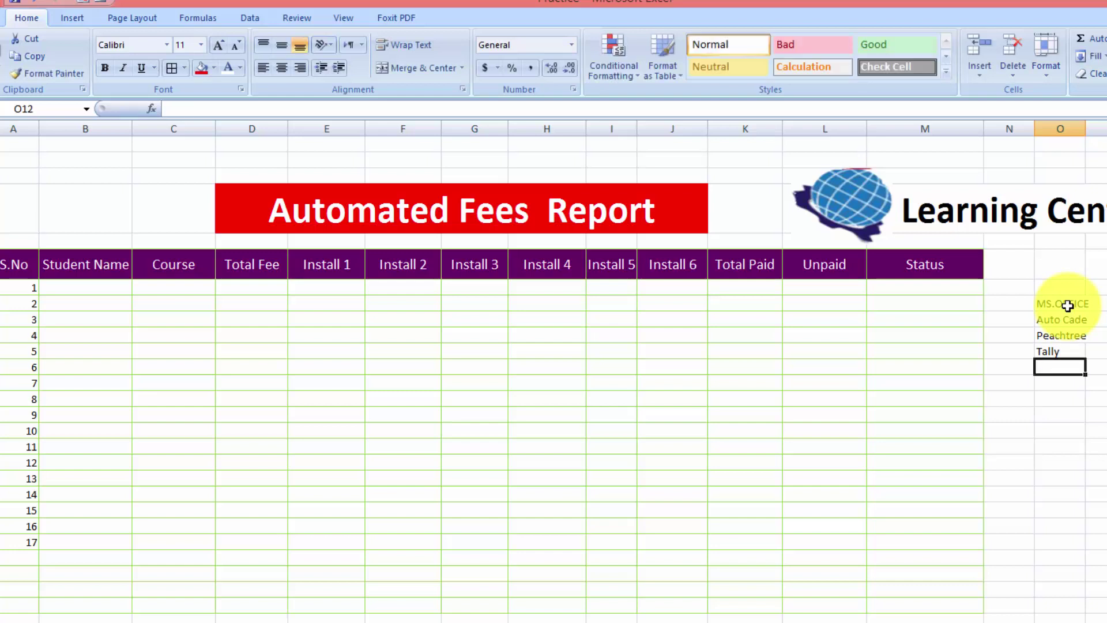
pyautogui.write('Quick Book')
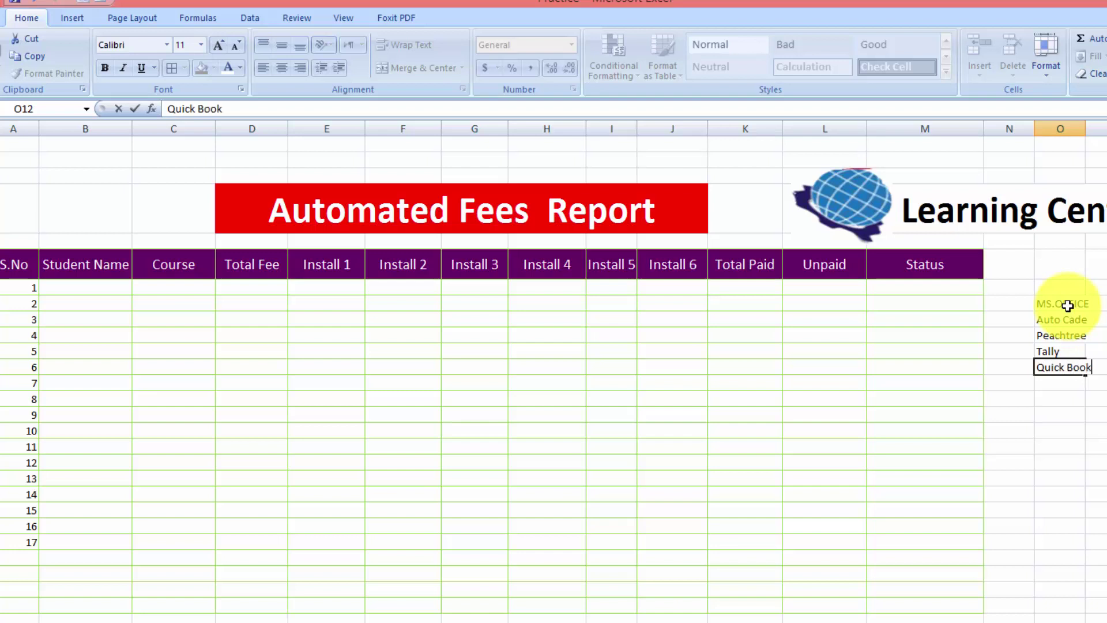
pyautogui.press('Return')
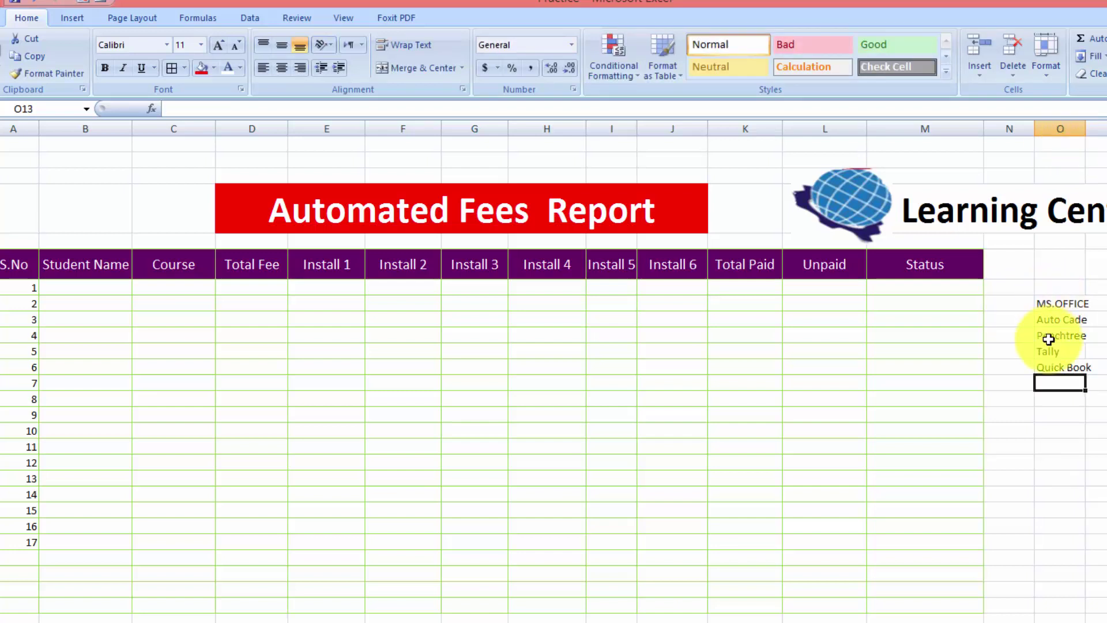
# Increase the font size of the course names in O8:O12 to 12 and fit column O to their width.
pyautogui.moveTo(1051, 307); pyautogui.dragTo(1046, 363)
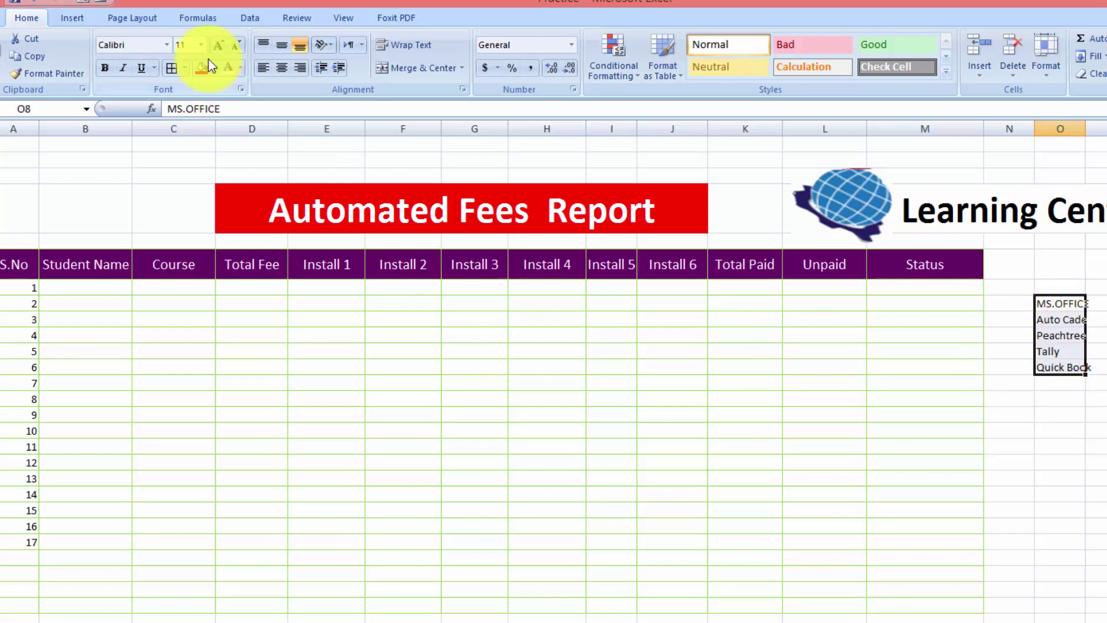
pyautogui.click(220, 51)
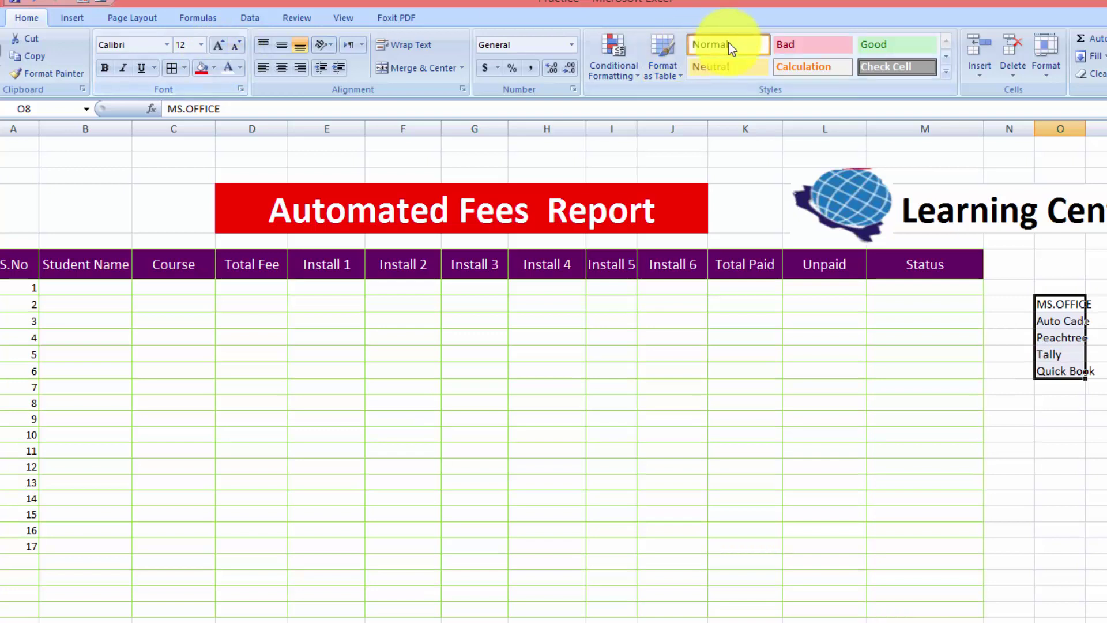
pyautogui.doubleClick(1087, 125)
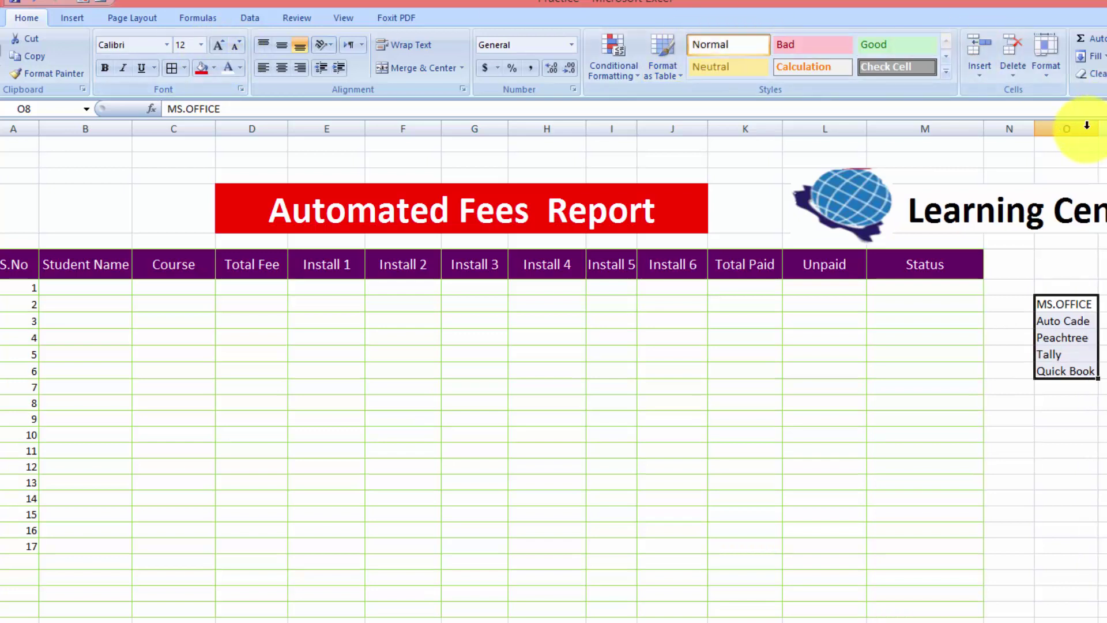
pyautogui.click(1058, 428)
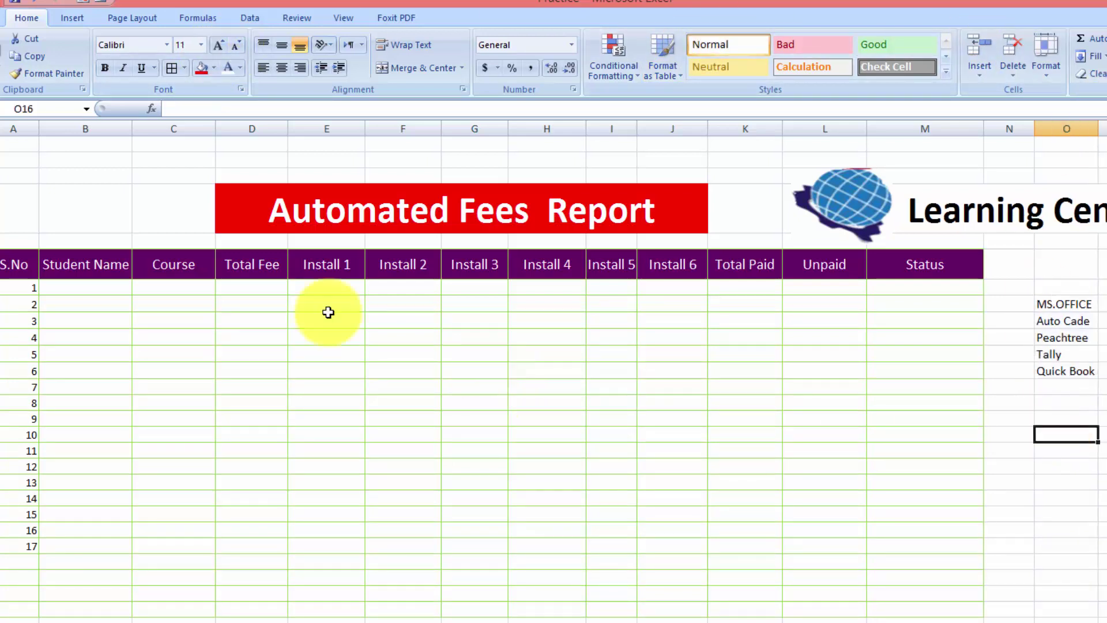
# Apply data validation to the Course cells C7:C26, allowing a List with the source =$O$8:$O$12.
pyautogui.moveTo(193, 289); pyautogui.dragTo(189, 501)
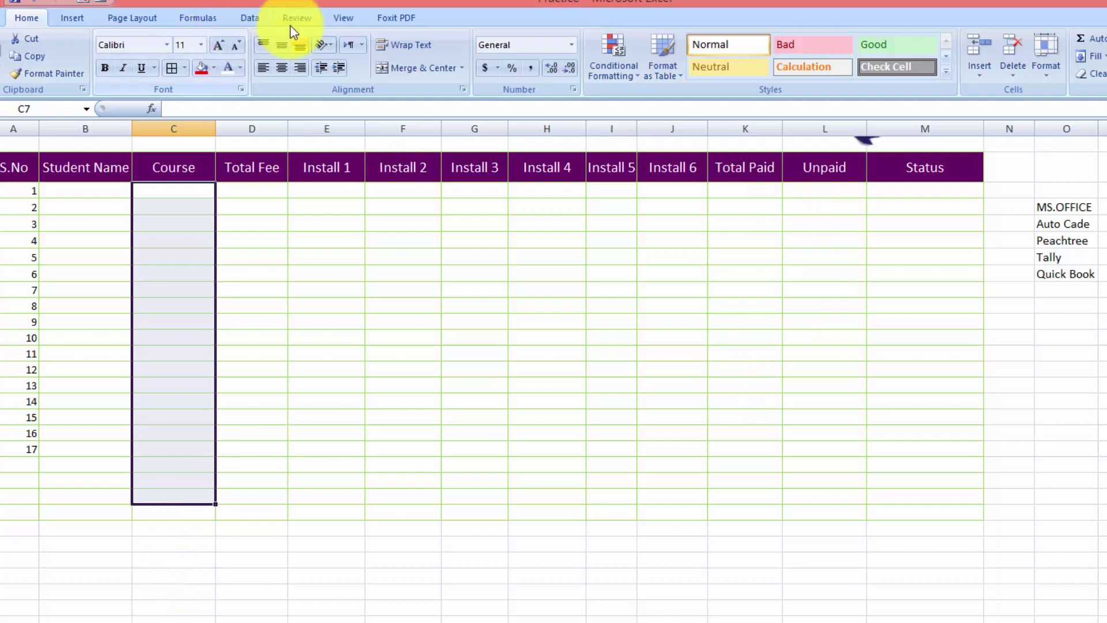
pyautogui.click(259, 19)
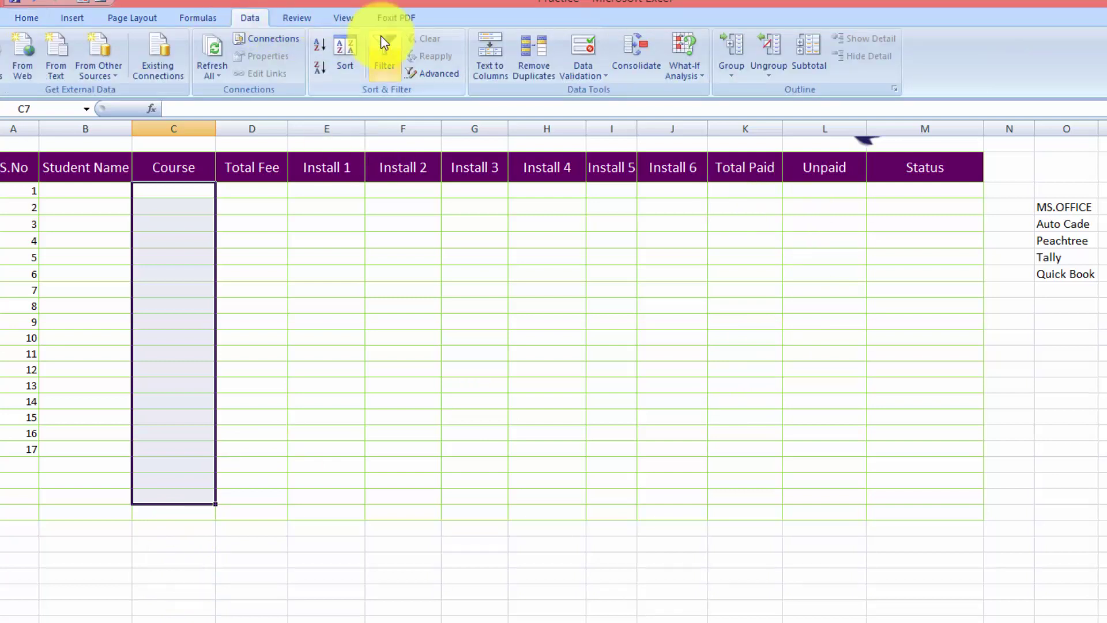
pyautogui.click(586, 80)
pyautogui.click(597, 92)
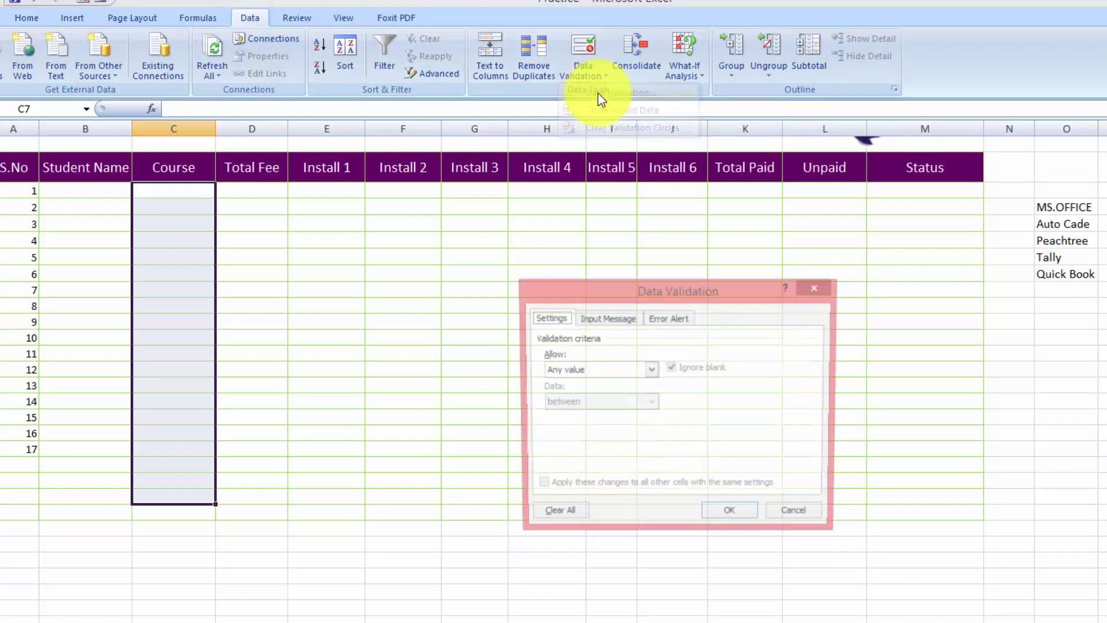
pyautogui.click(651, 370)
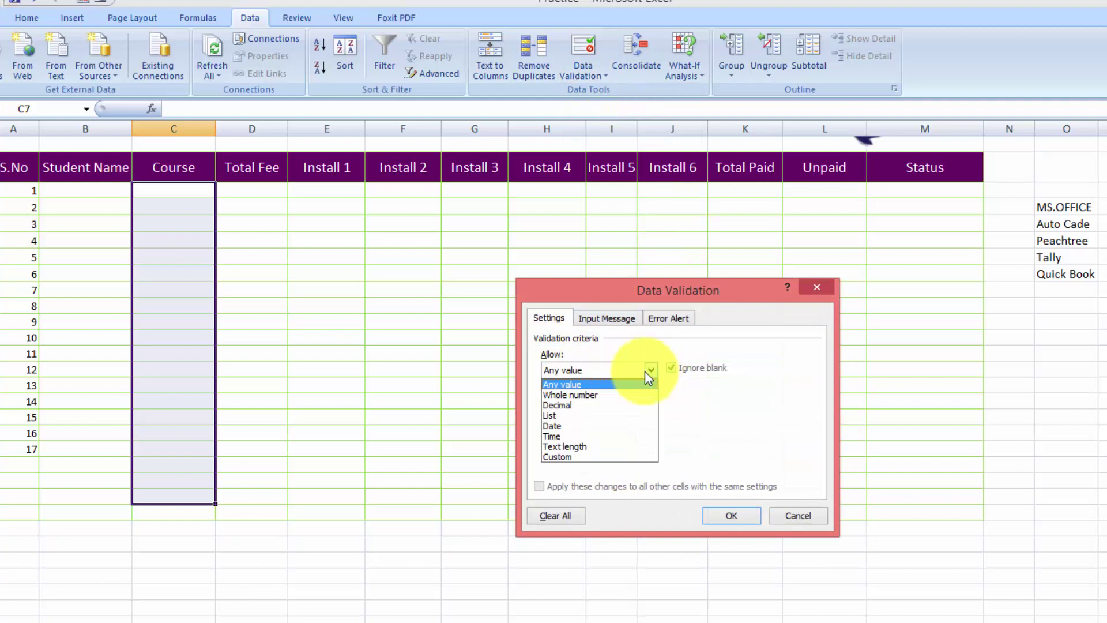
pyautogui.click(608, 426)
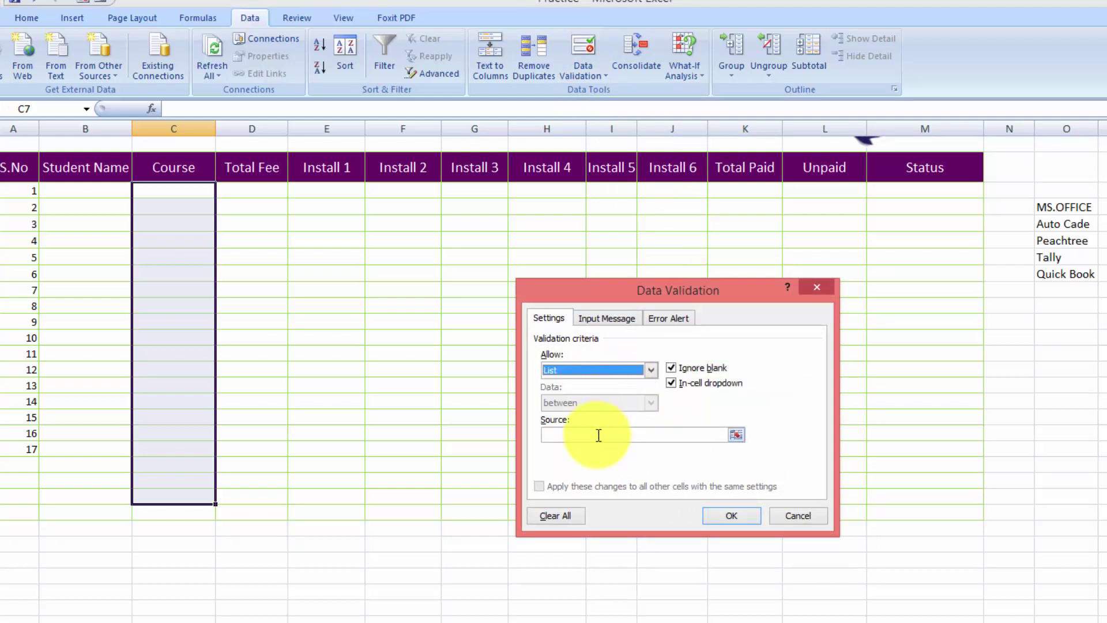
pyautogui.click(599, 435)
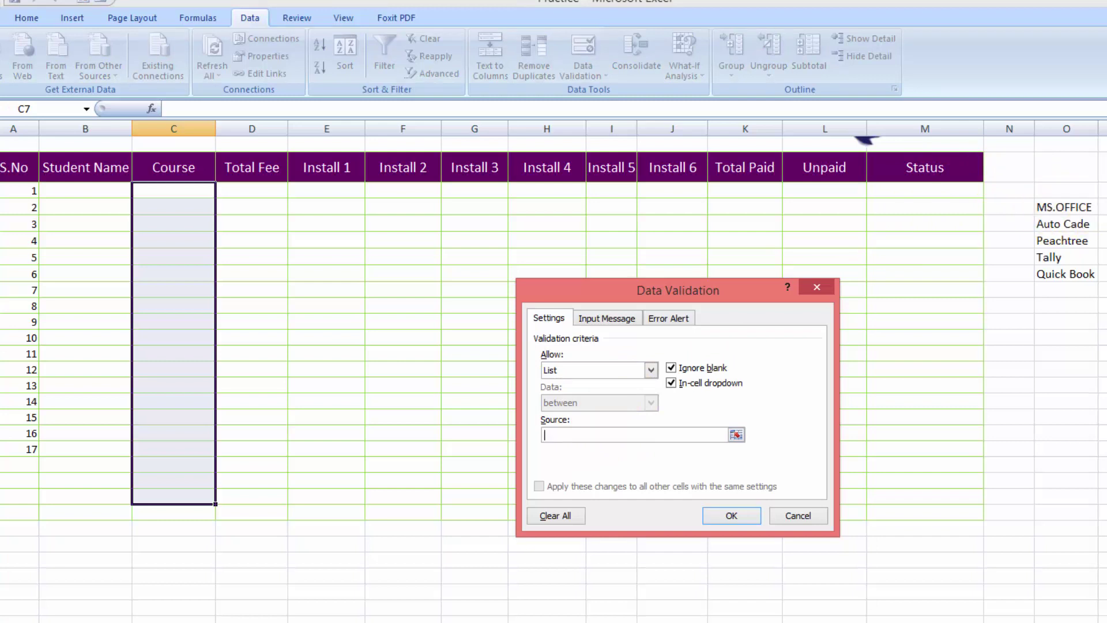
pyautogui.scroll(1, 1053, 211)
pyautogui.scroll(1, 1088, 240)
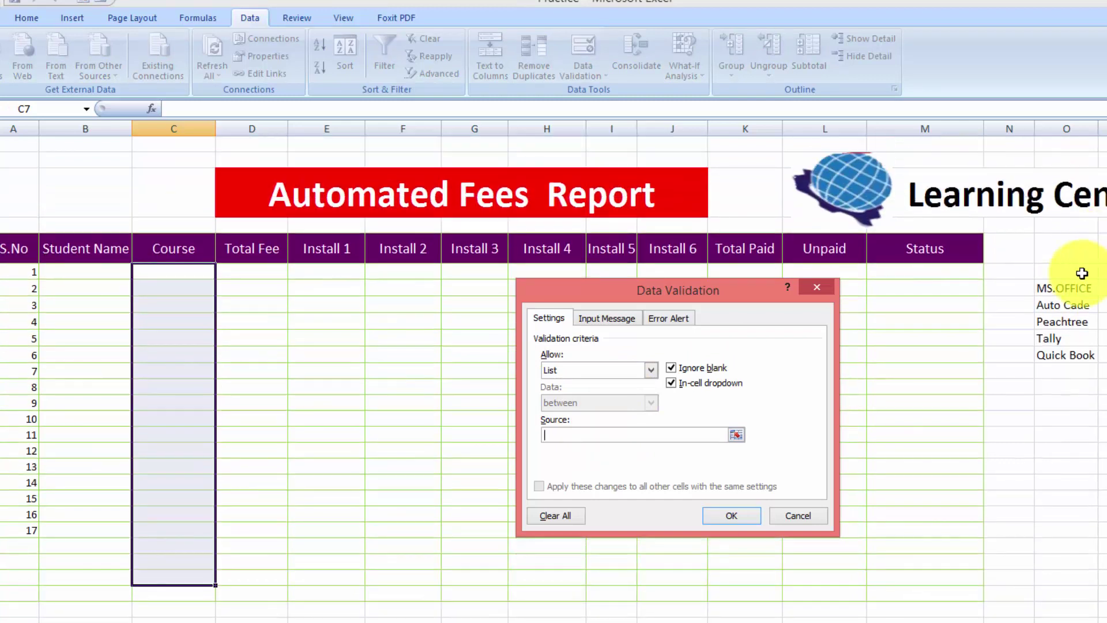
pyautogui.moveTo(1074, 288); pyautogui.dragTo(1068, 349)
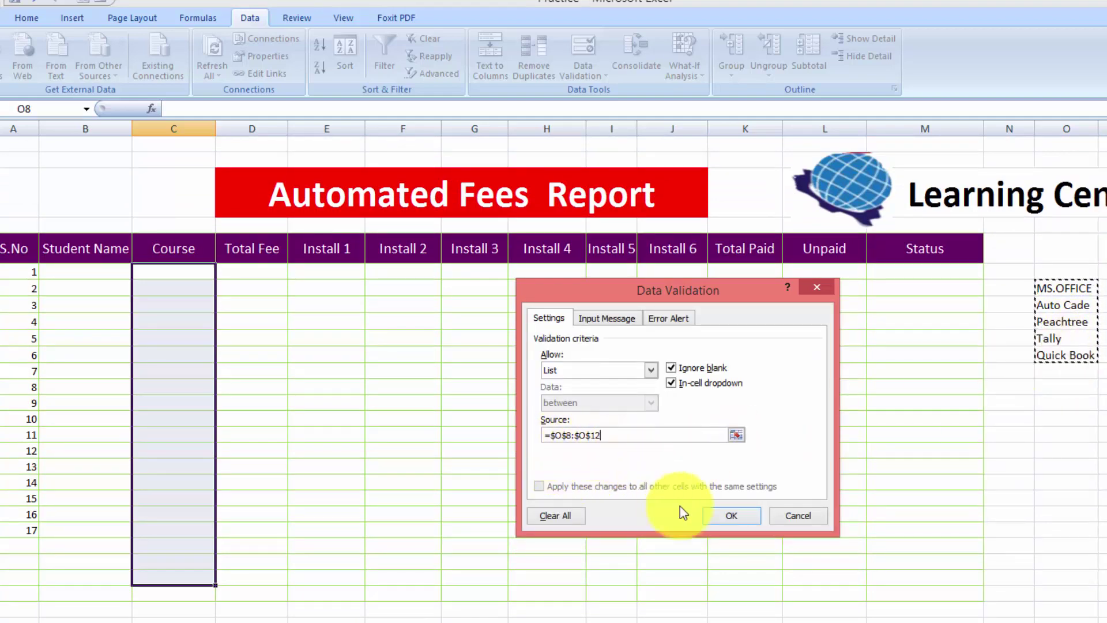
pyautogui.click(744, 516)
pyautogui.click(345, 383)
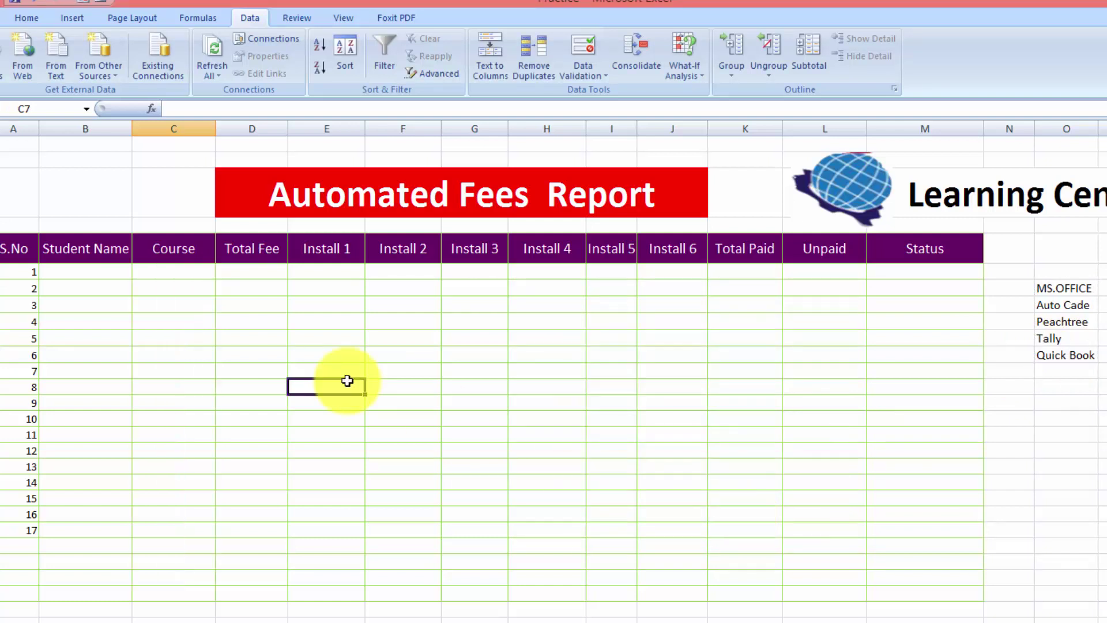
# Test the course drop-down by choosing MS.OFFICE for serial numbers 1 and 3.
pyautogui.click(183, 273)
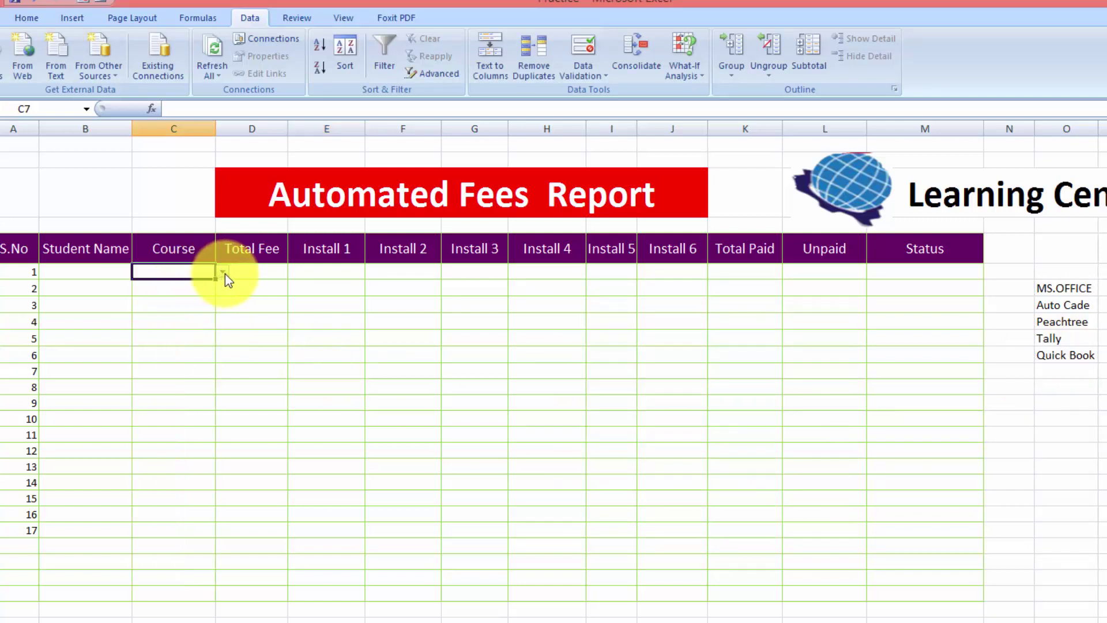
pyautogui.click(222, 272)
pyautogui.click(209, 283)
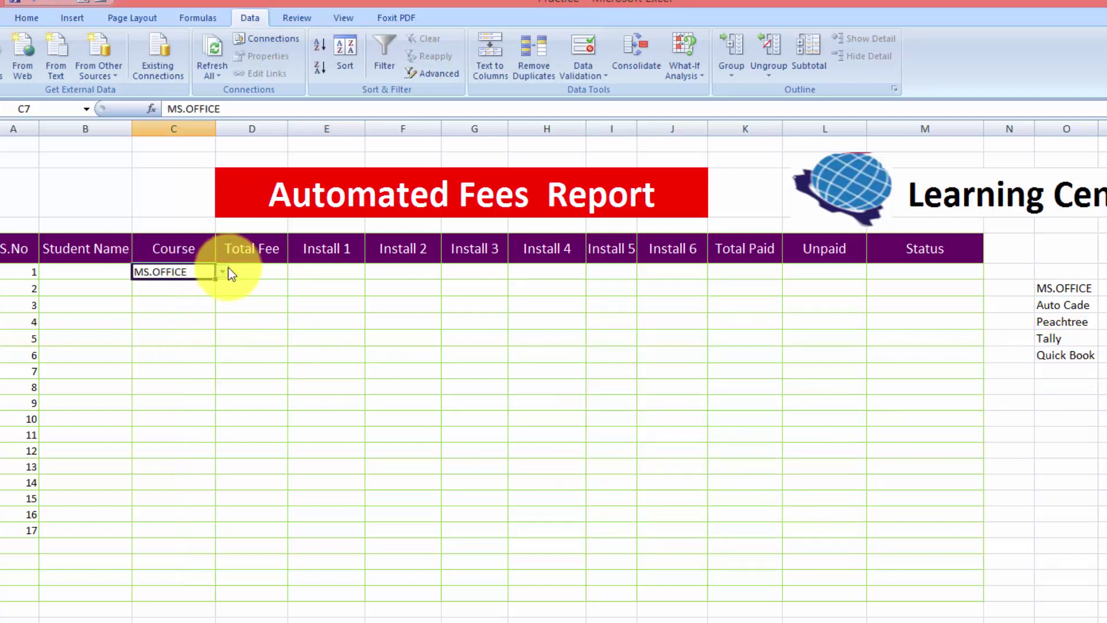
pyautogui.click(183, 304)
pyautogui.click(222, 306)
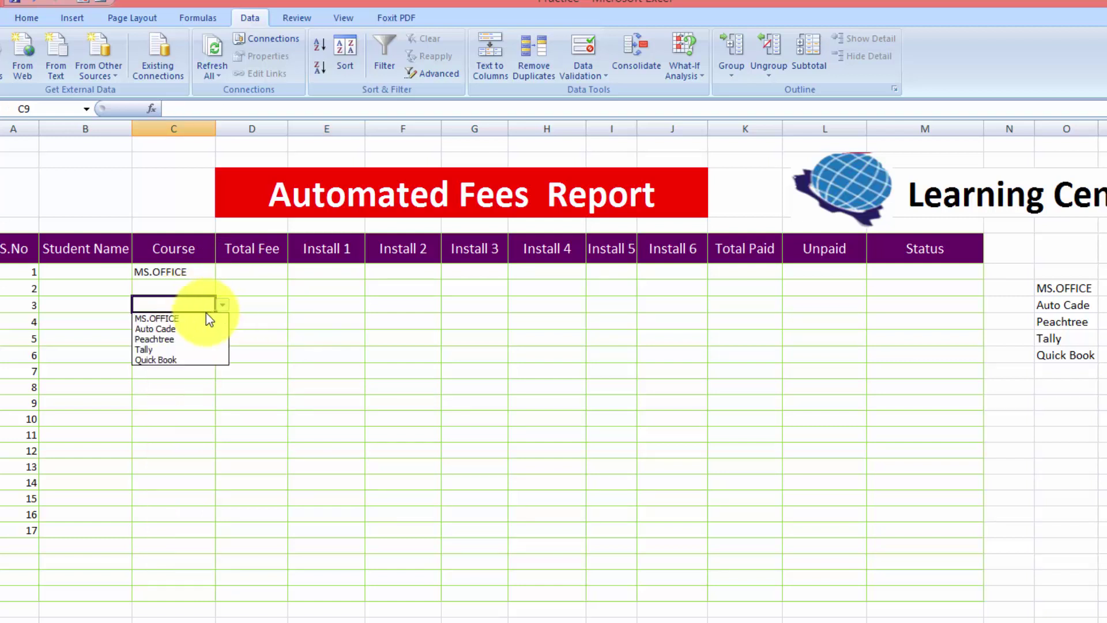
pyautogui.click(205, 319)
# Clear the test course entries from C7 and C9.
pyautogui.click(199, 273)
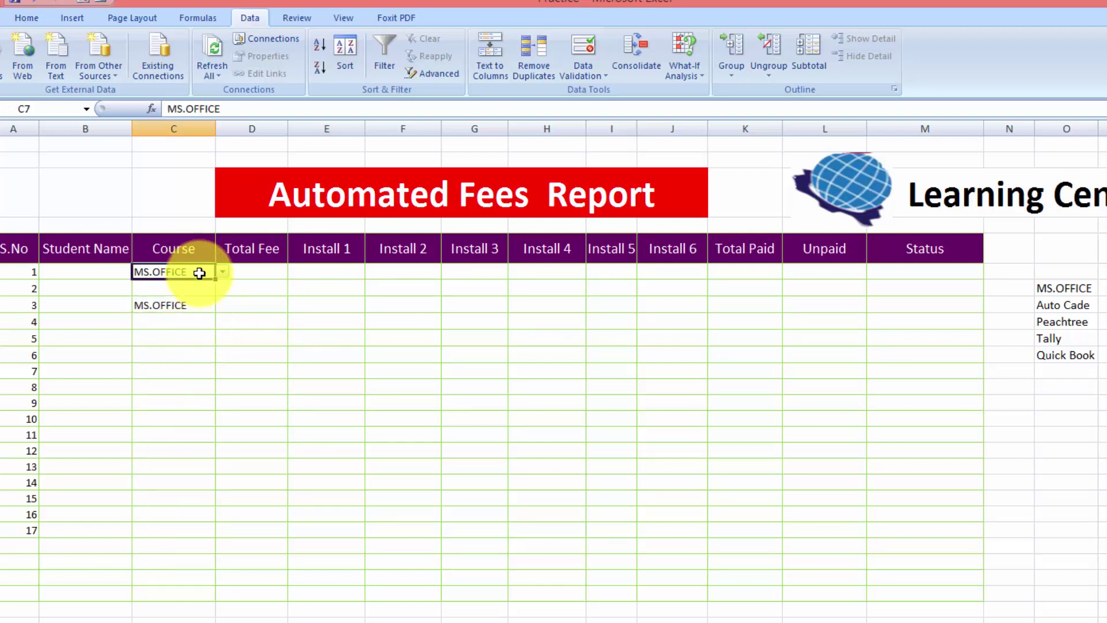
pyautogui.press('Delete')
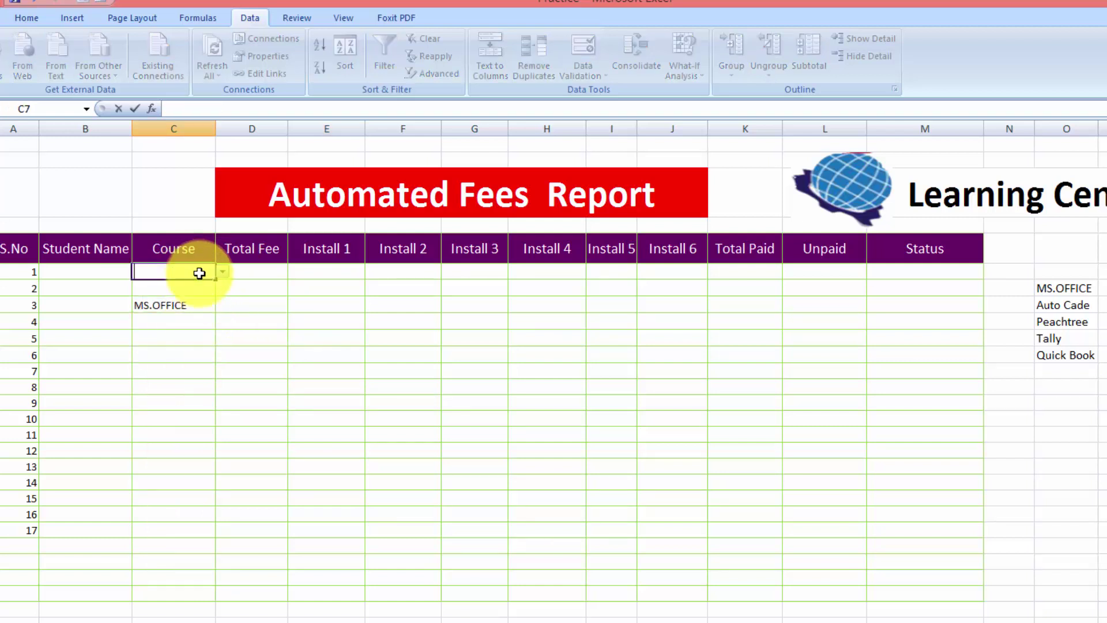
pyautogui.click(207, 305)
pyautogui.press('Delete')
pyautogui.click(279, 366)
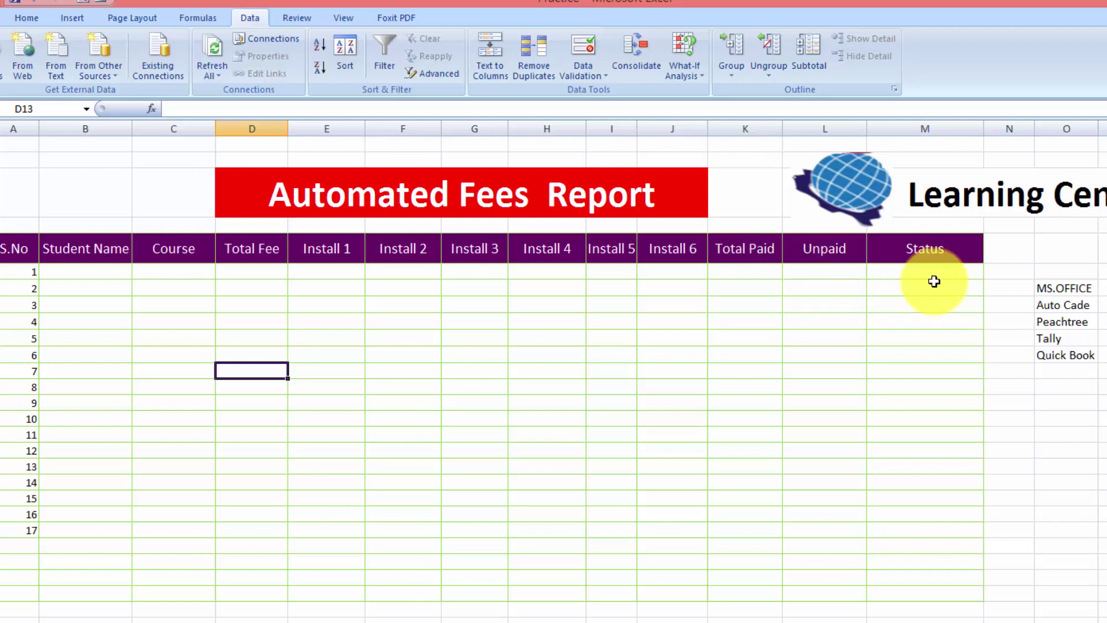
# Clear the typed serial numbers from the S.No column and enter the formula =IF(B7="","",1) in A7.
pyautogui.click(95, 622)
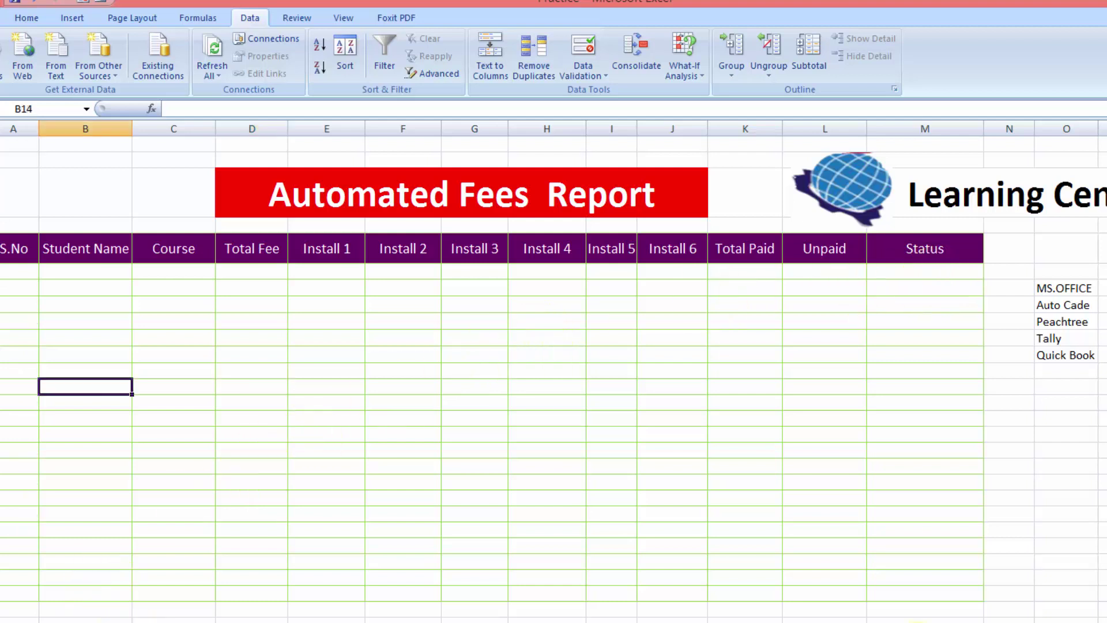
pyautogui.click(32, 276)
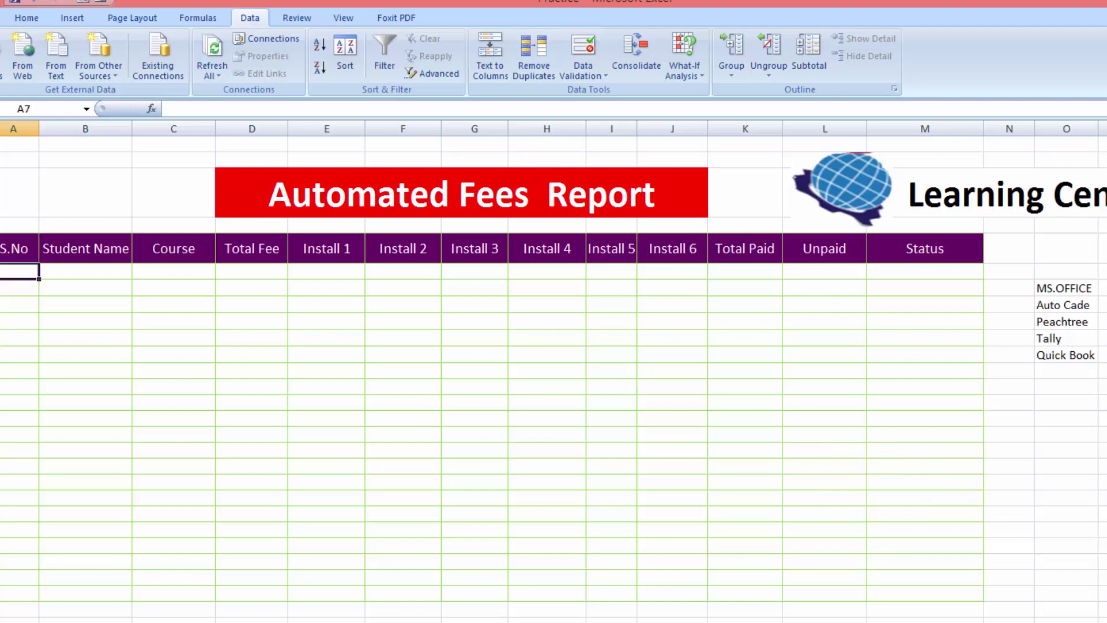
pyautogui.click(1096, 620)
pyautogui.click(1096, 620)
pyautogui.click(1096, 620)
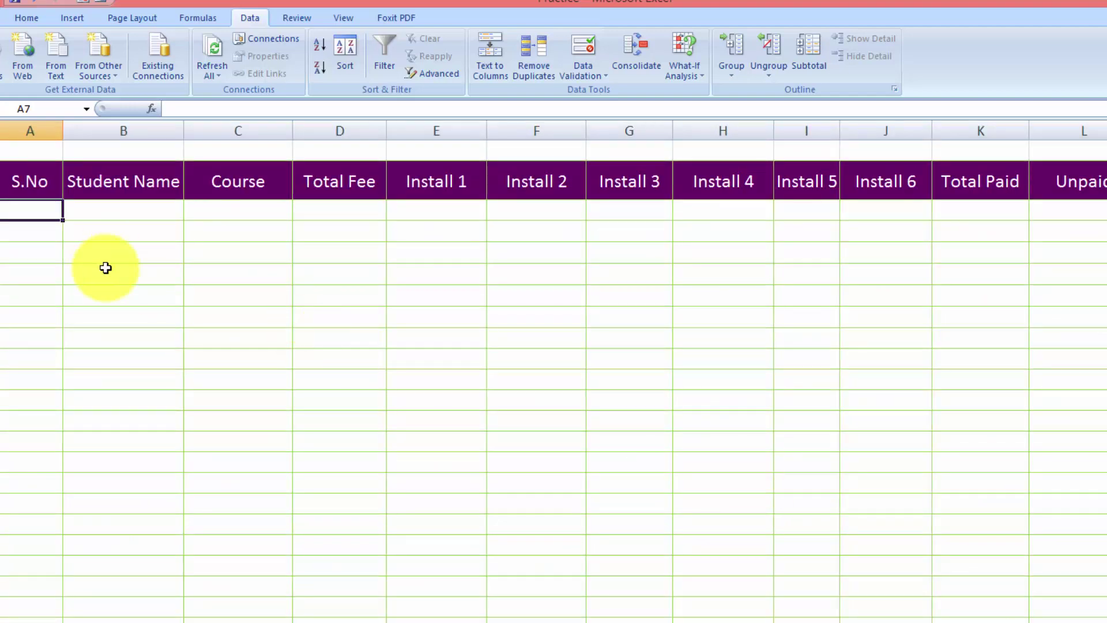
pyautogui.write('=')
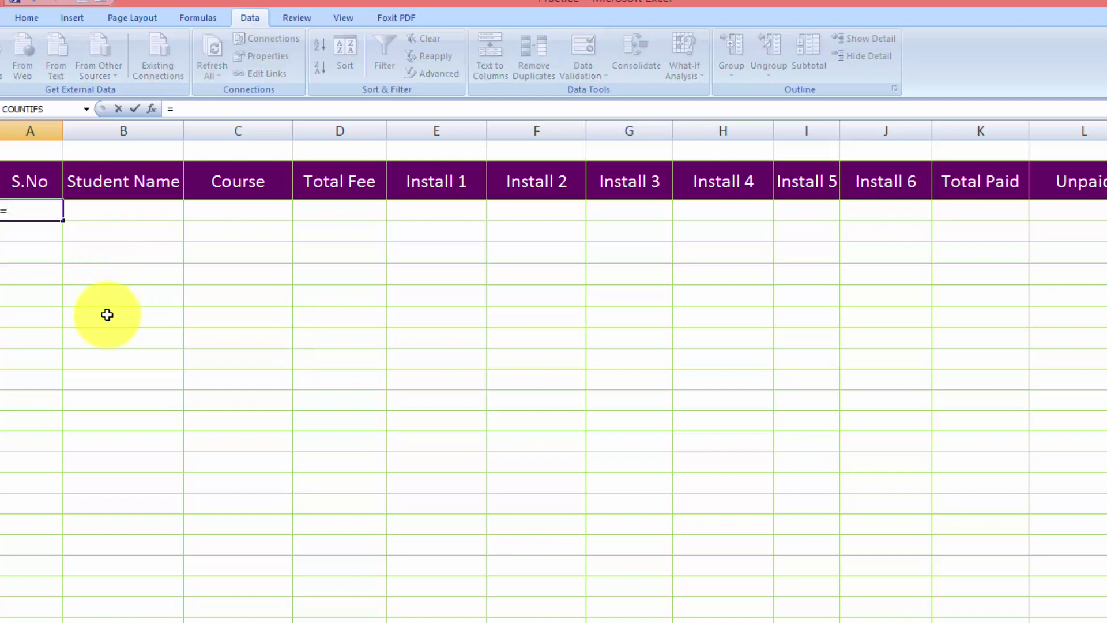
pyautogui.write('if(')
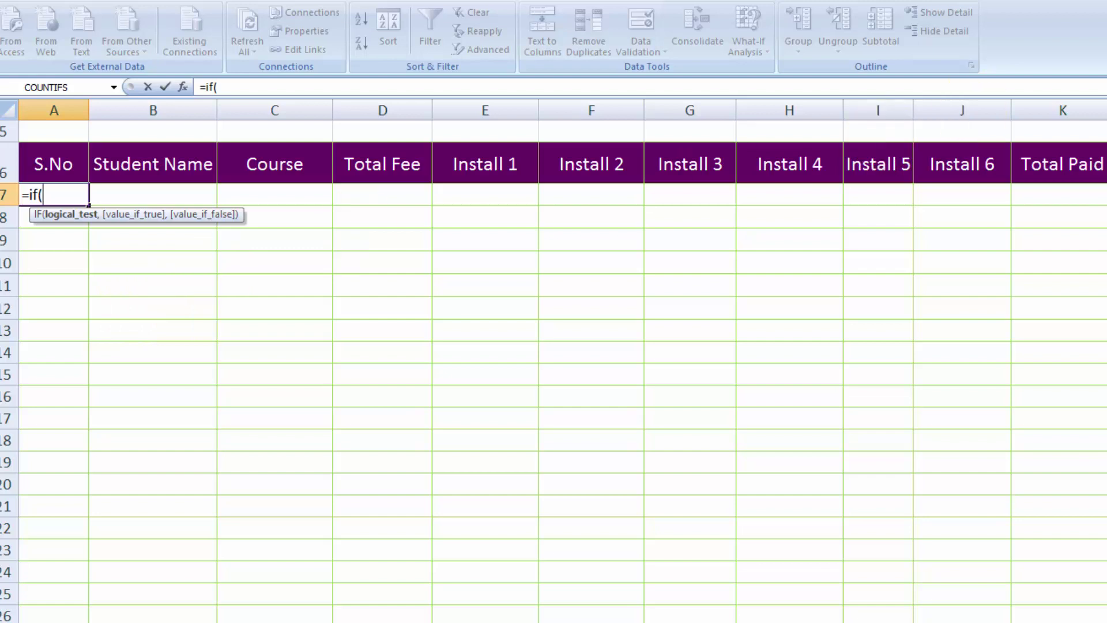
pyautogui.scroll(1, 554, 346)
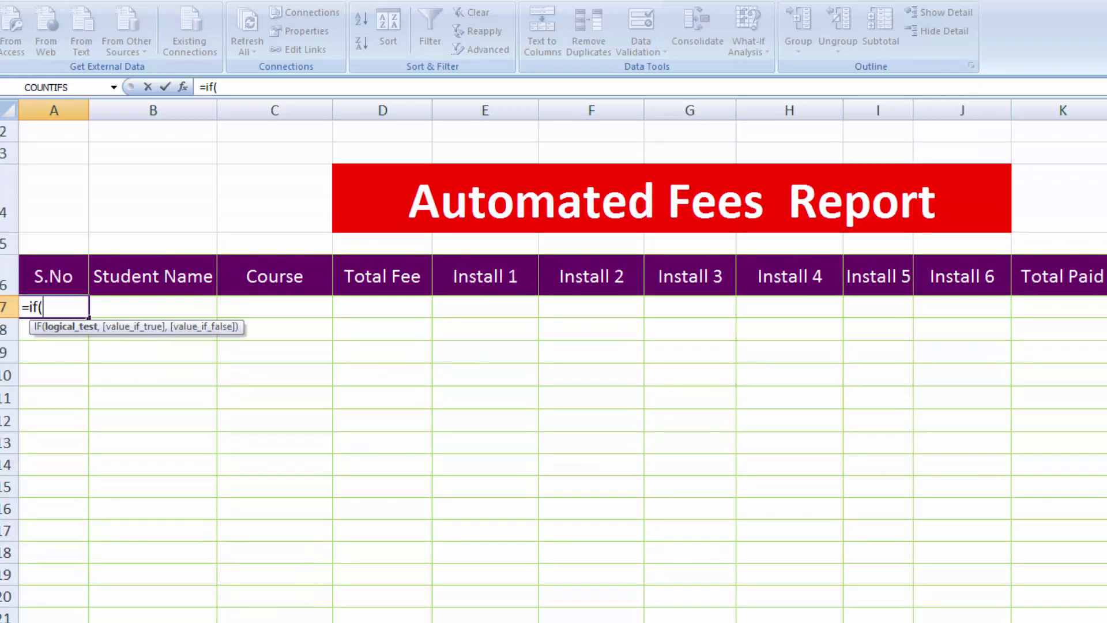
pyautogui.click(179, 305)
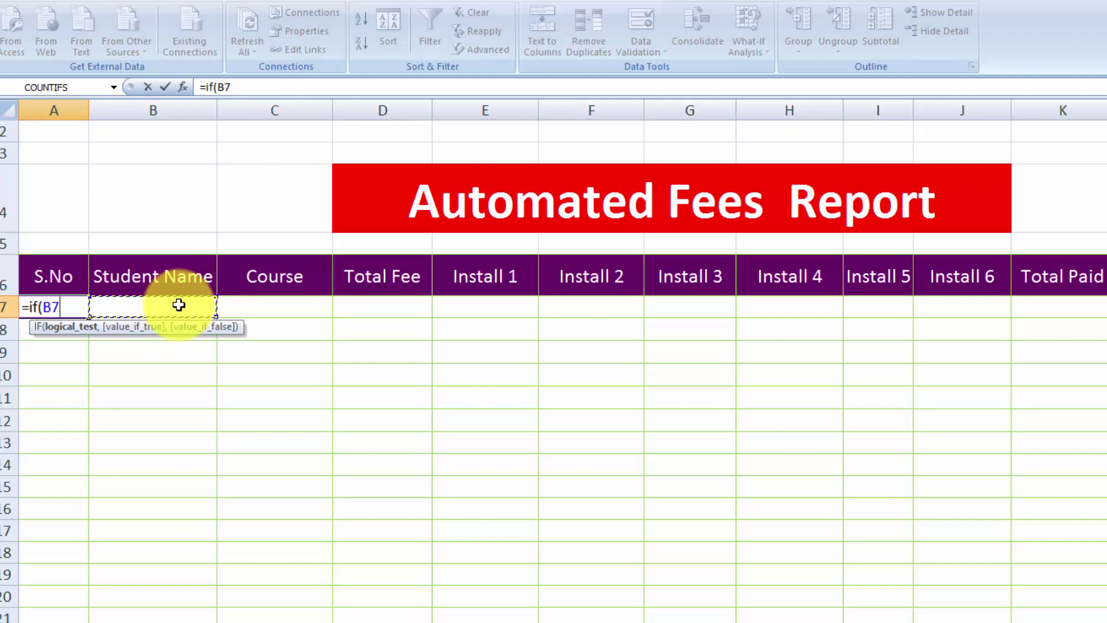
pyautogui.write('=""')
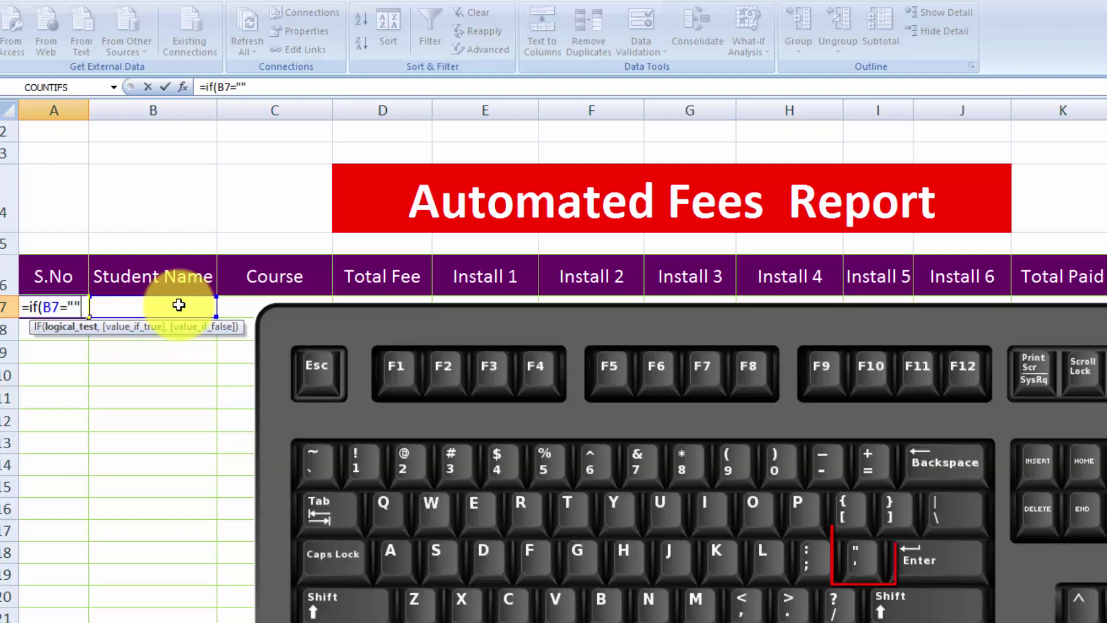
pyautogui.write(',')
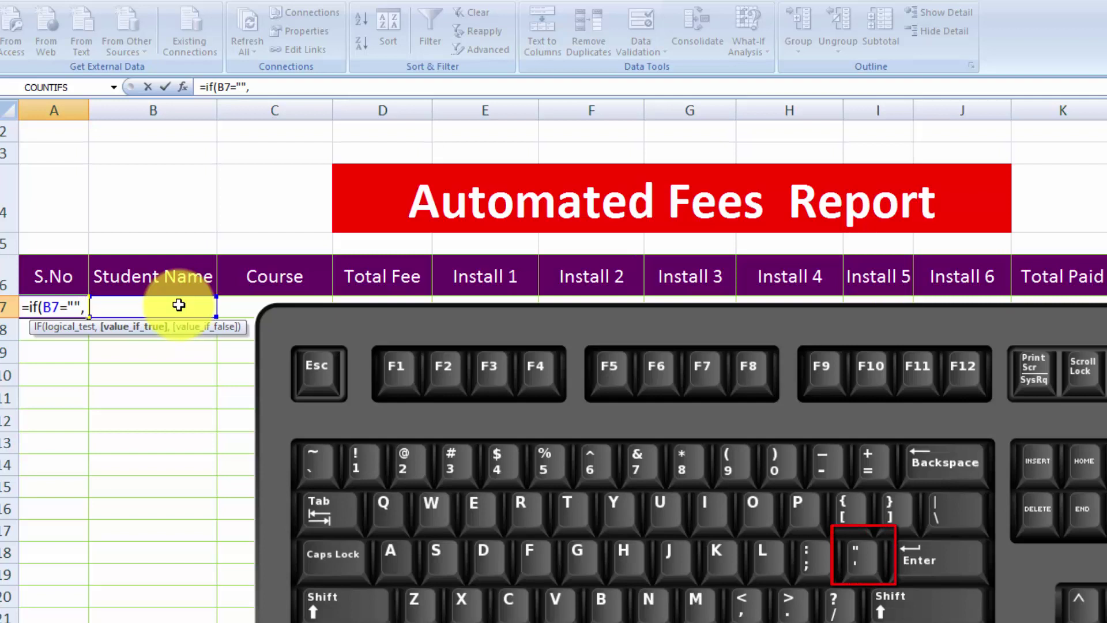
pyautogui.write('""')
pyautogui.write(',')
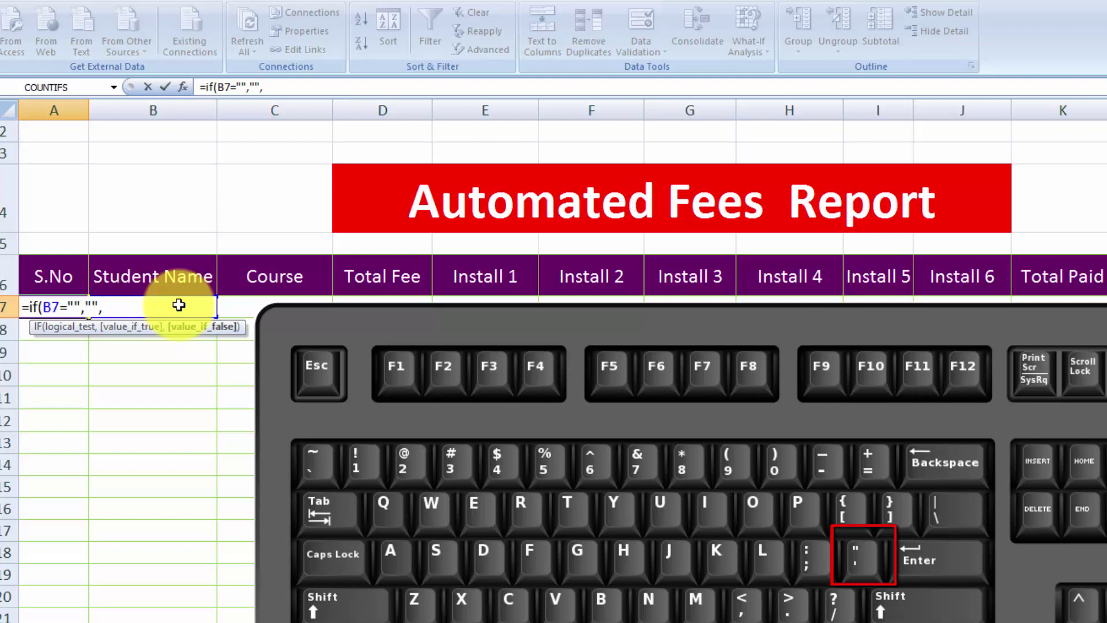
pyautogui.write('1)')
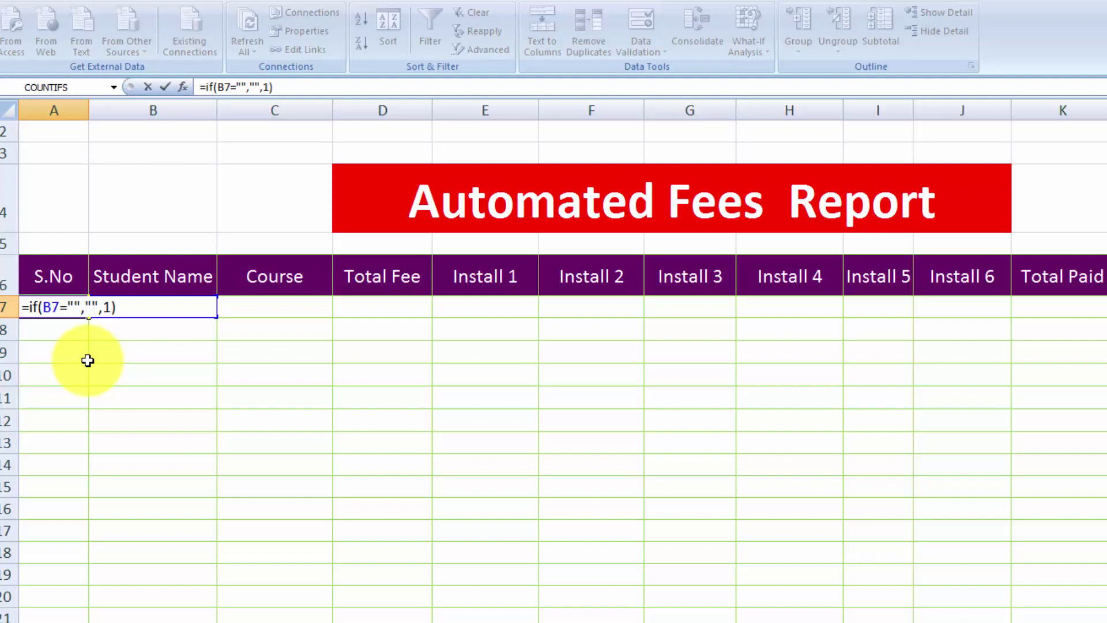
pyautogui.press('Return')
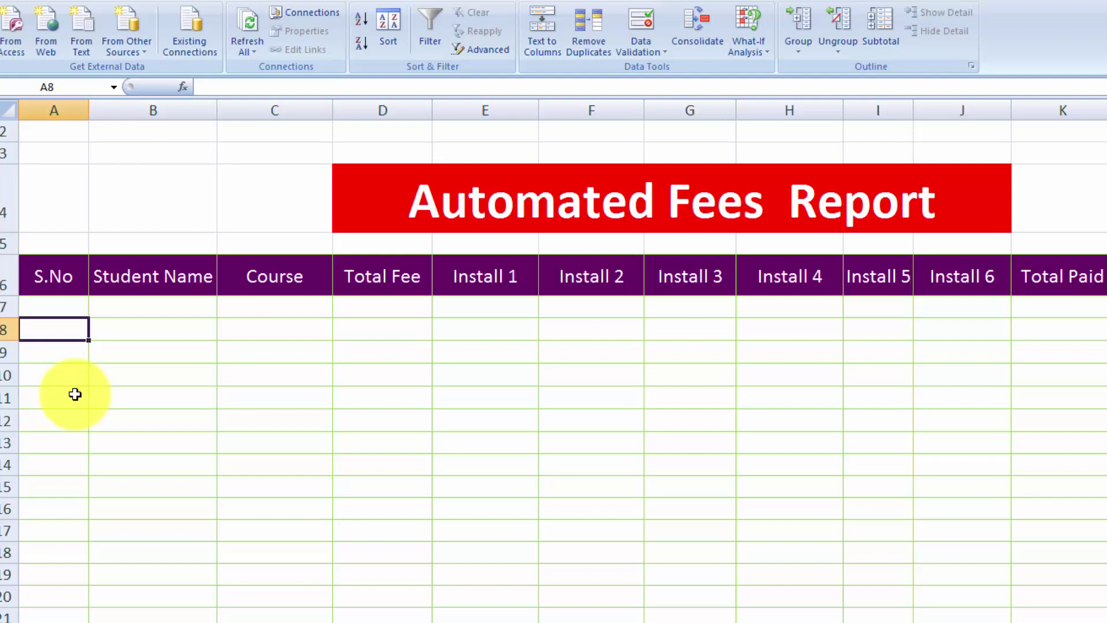
# Enter the formula =IF(B8="","",A7+1) in the second S.No cell, A8.
pyautogui.write('=if(')
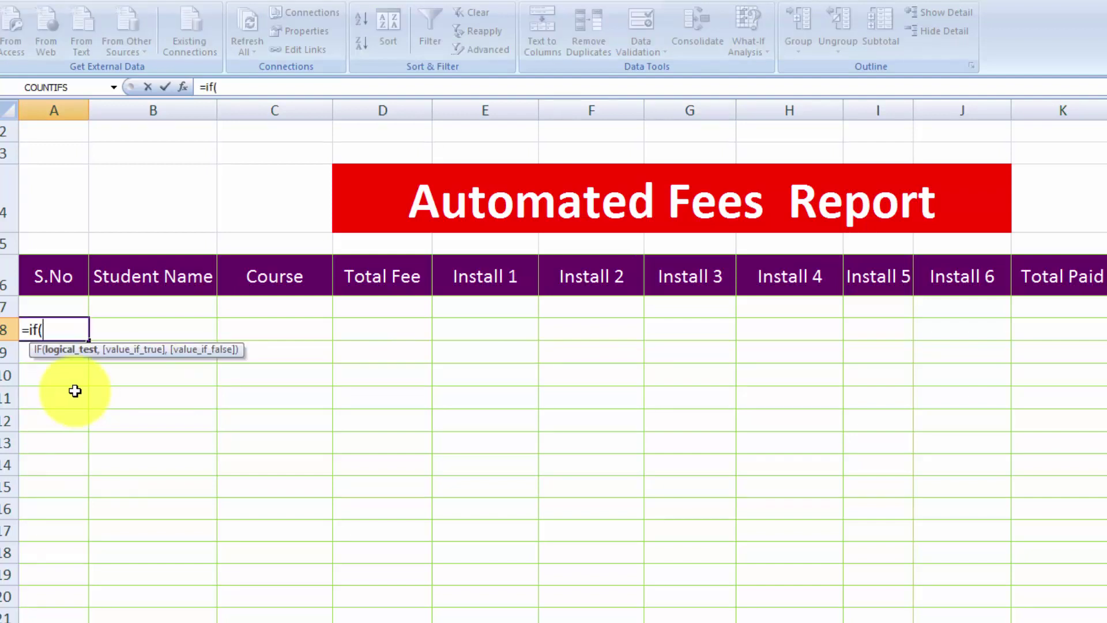
pyautogui.click(137, 328)
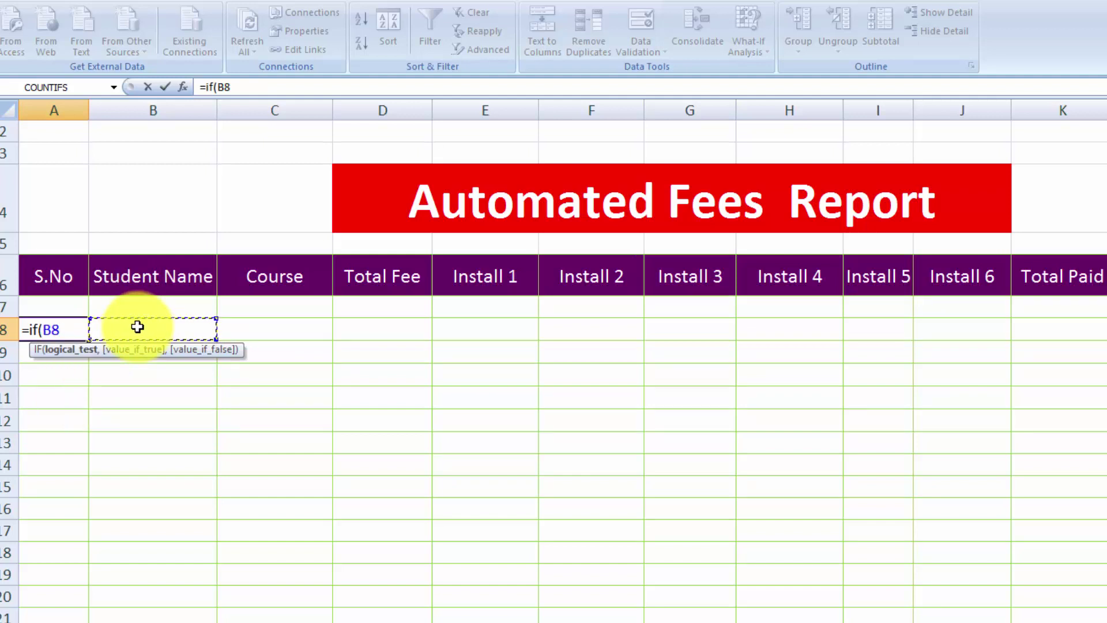
pyautogui.write('="",')
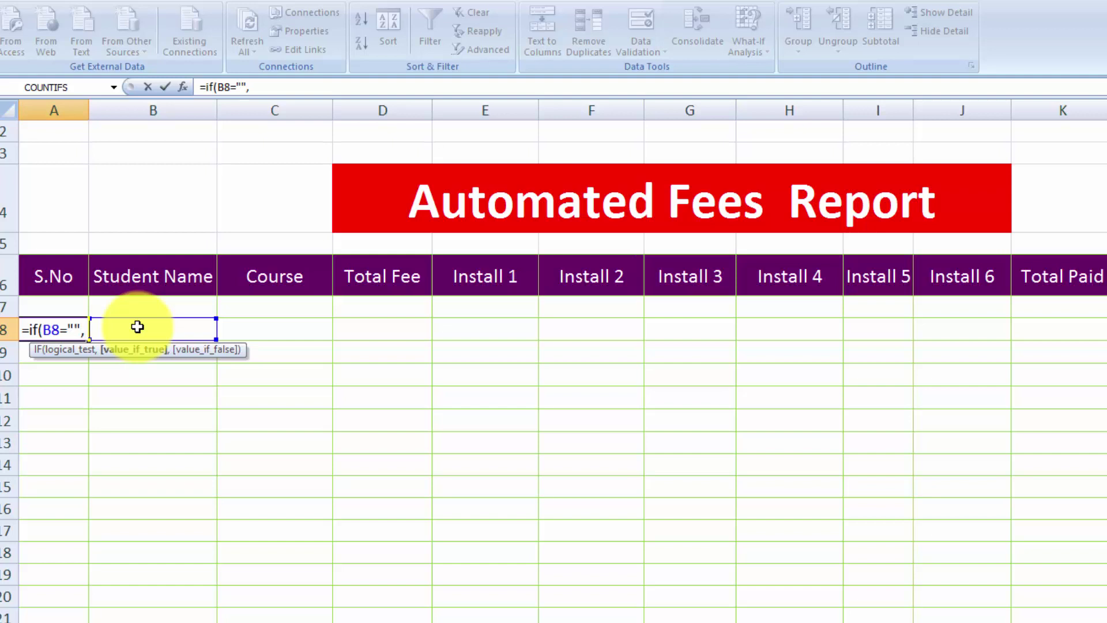
pyautogui.write('"",')
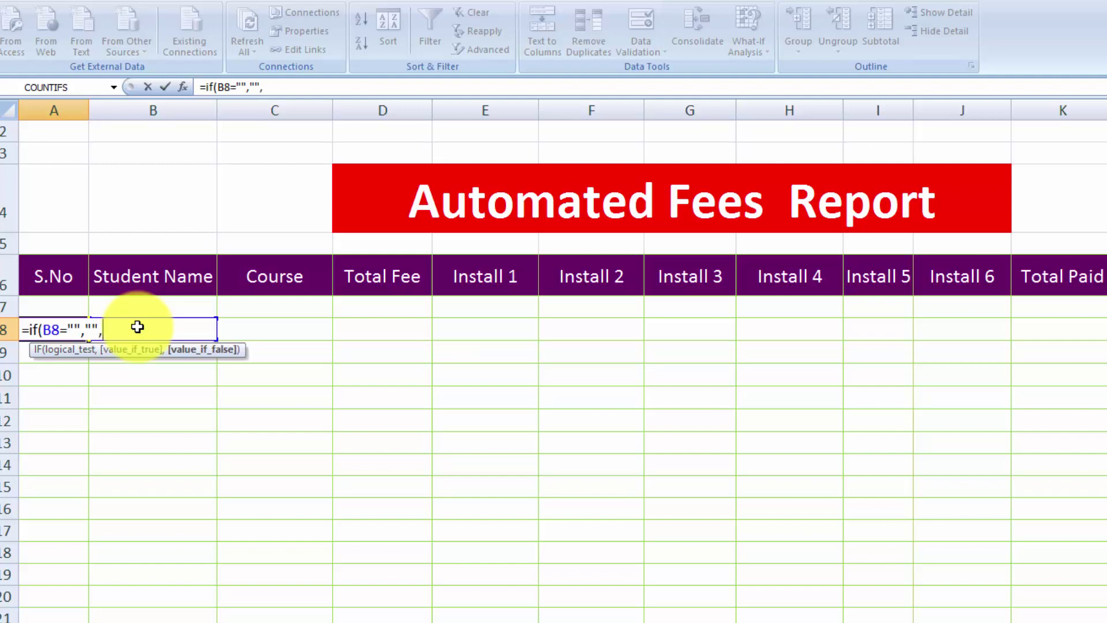
pyautogui.click(60, 307)
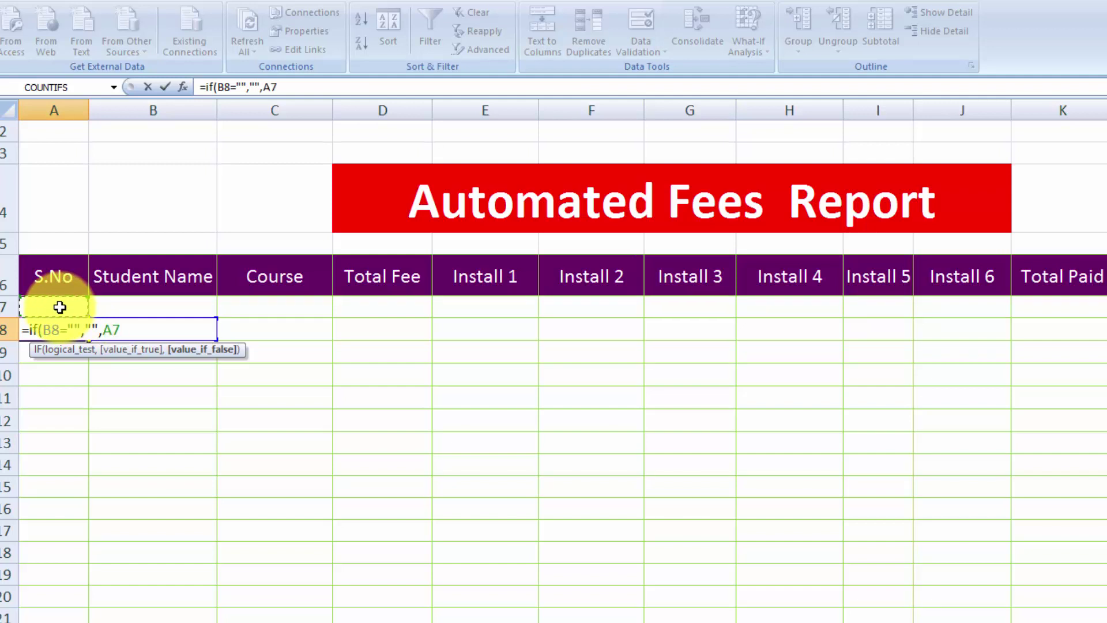
pyautogui.write('+1')
pyautogui.write(')')
pyautogui.press('Return')
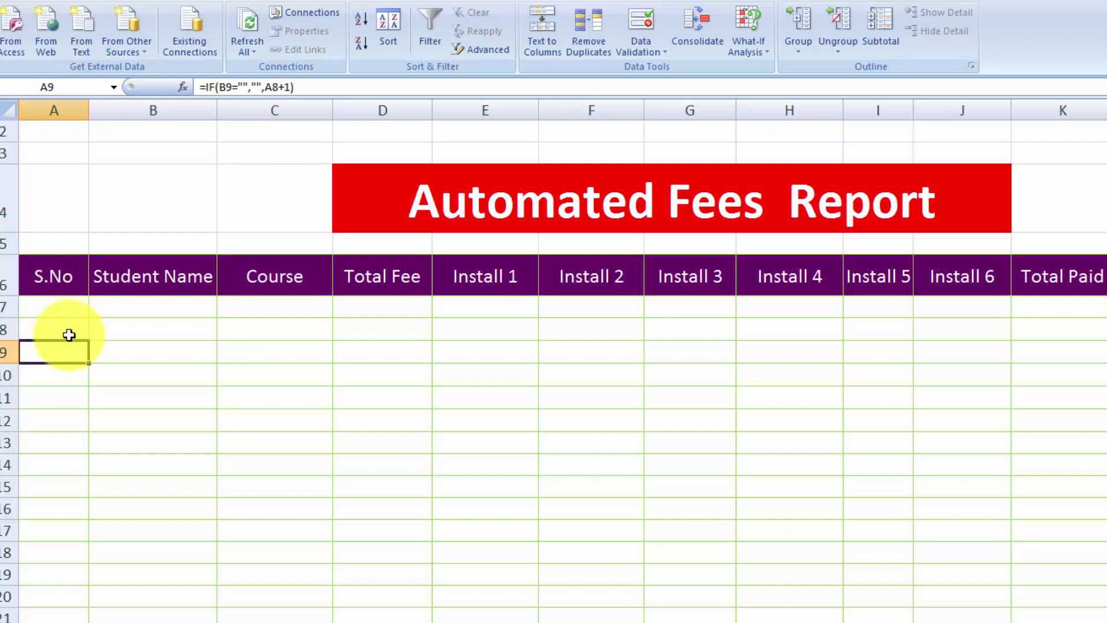
# Fill the A8 serial number formula down the S.No column to A20.
pyautogui.click(69, 335)
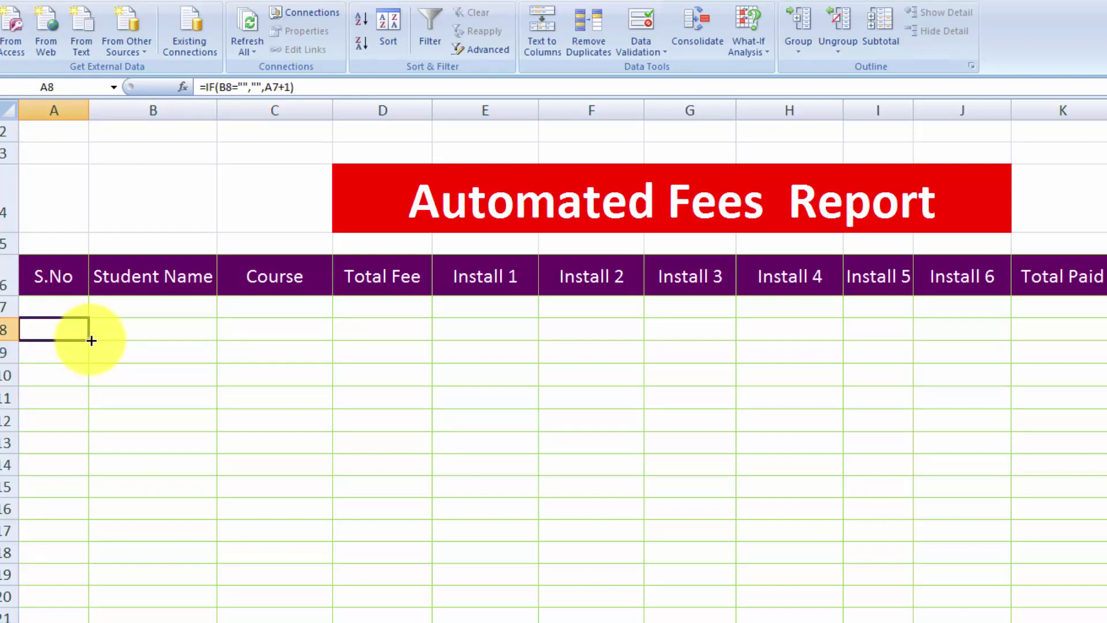
pyautogui.moveTo(91, 340); pyautogui.dragTo(85, 600)
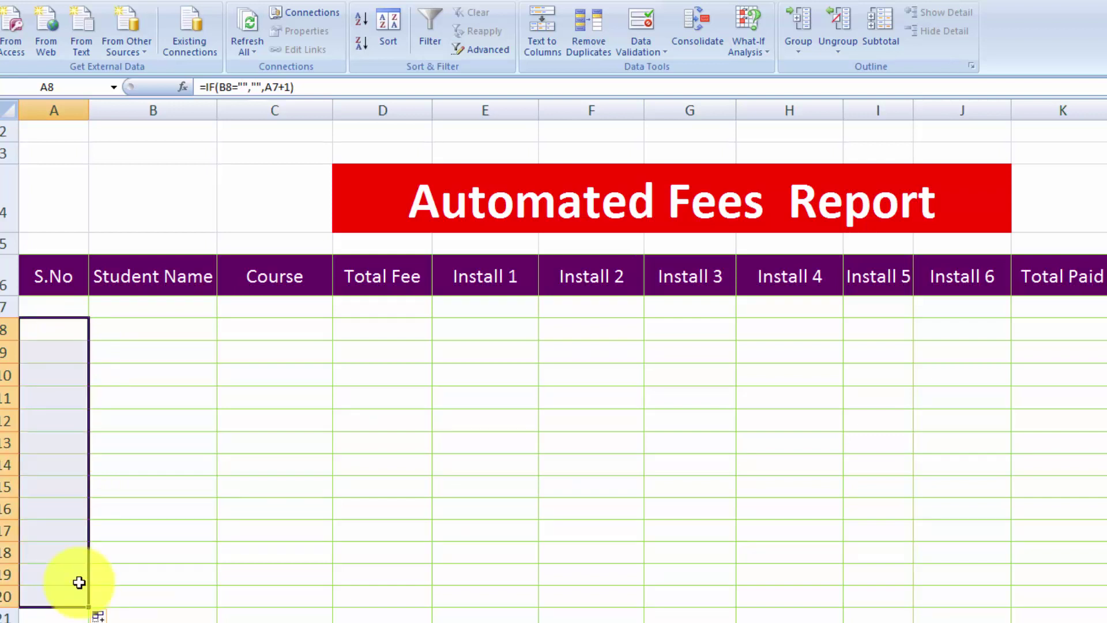
pyautogui.click(71, 305)
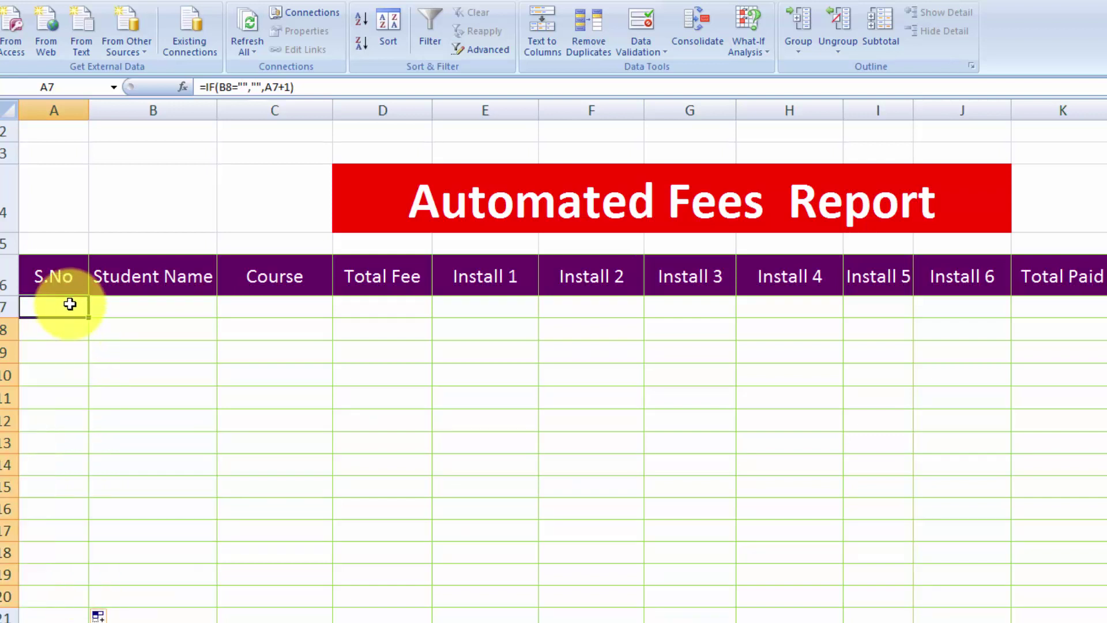
# Test the automatic serial numbers by entering three student names in the Student Name cells B7:B9.
pyautogui.click(151, 330)
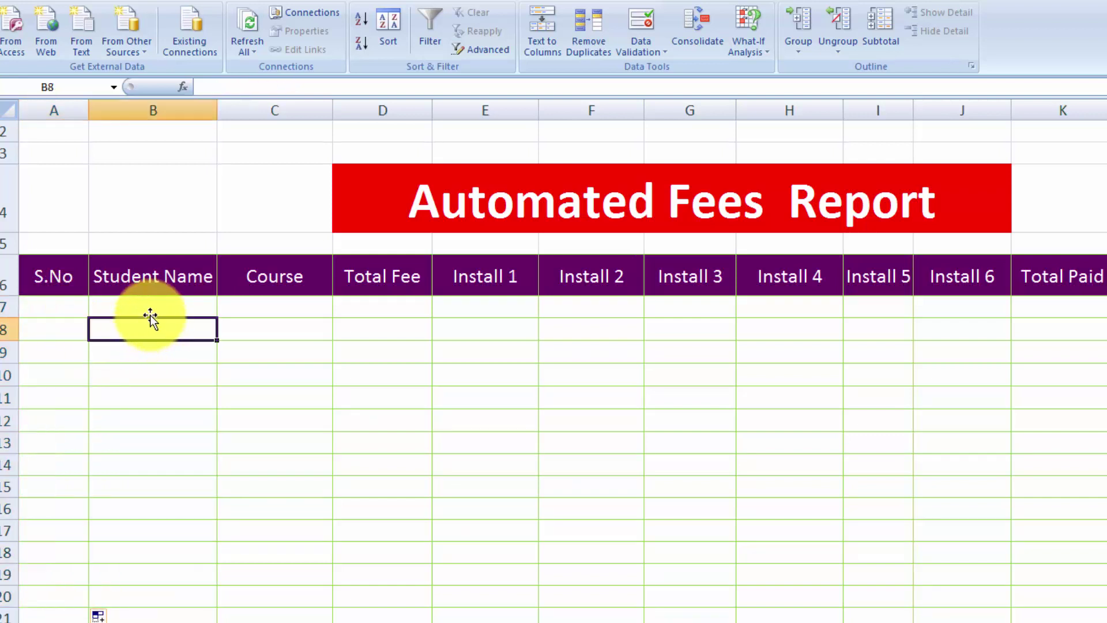
pyautogui.click(150, 311)
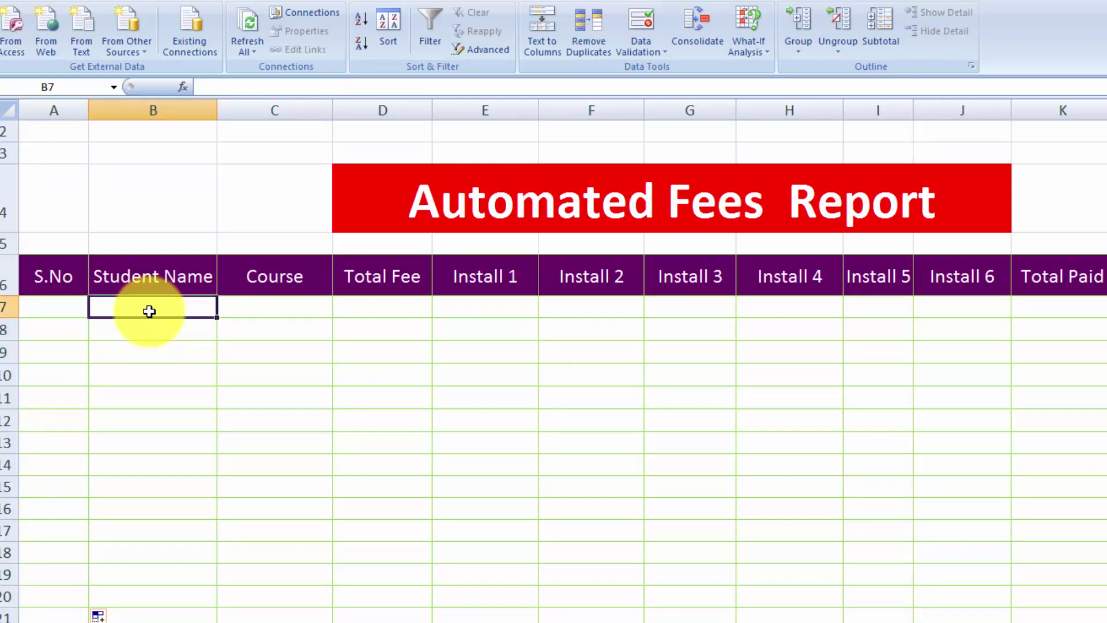
pyautogui.write('sotaish')
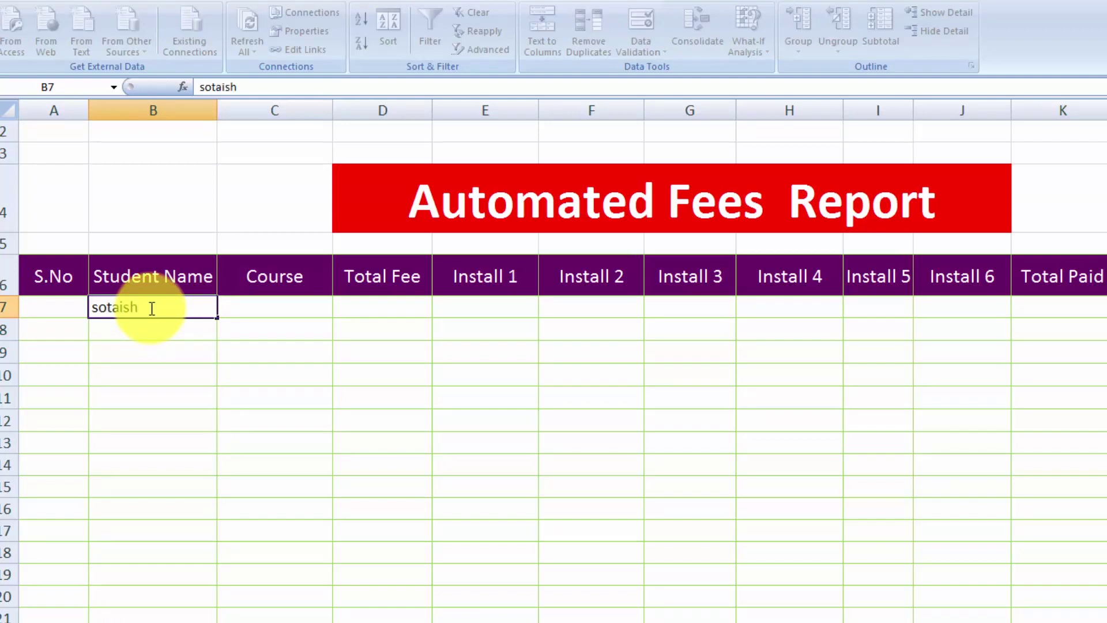
pyautogui.press('Return')
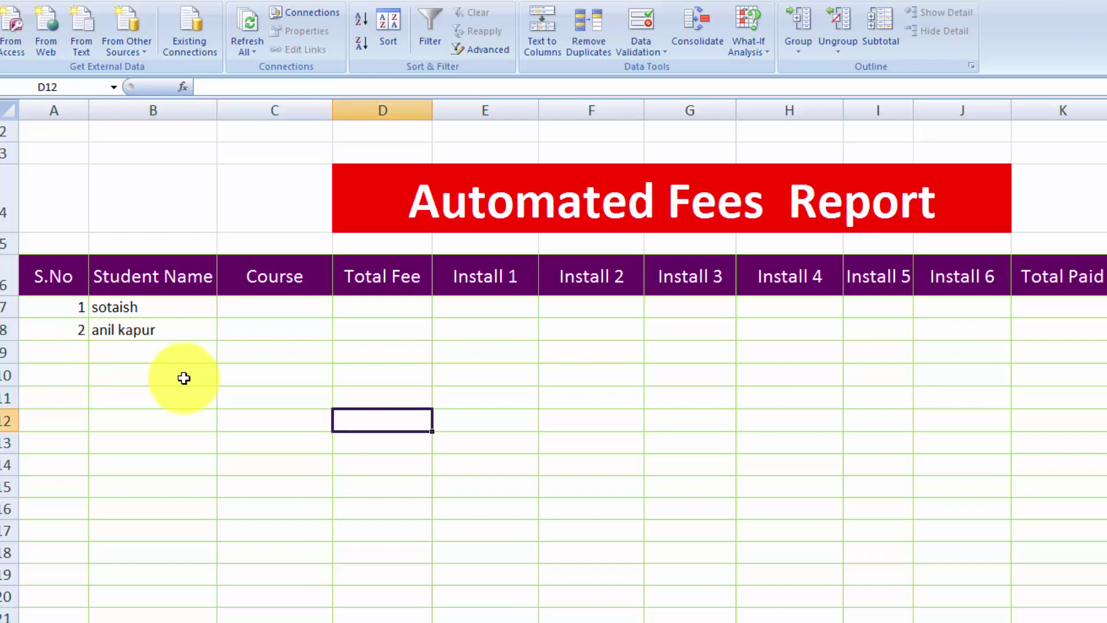
pyautogui.click(158, 354)
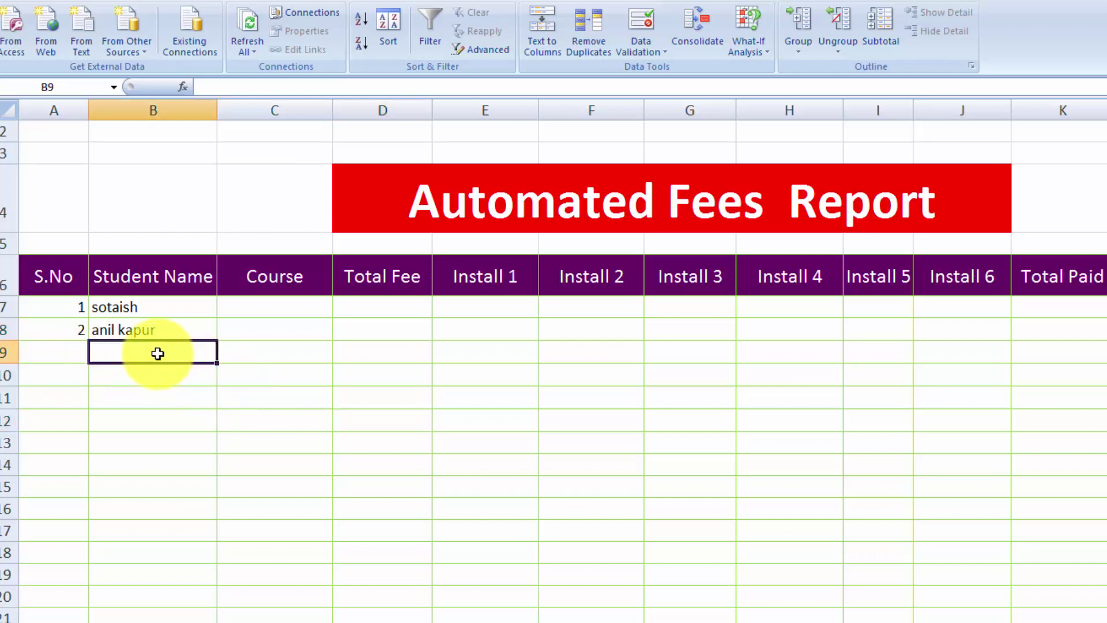
pyautogui.write('kapa')
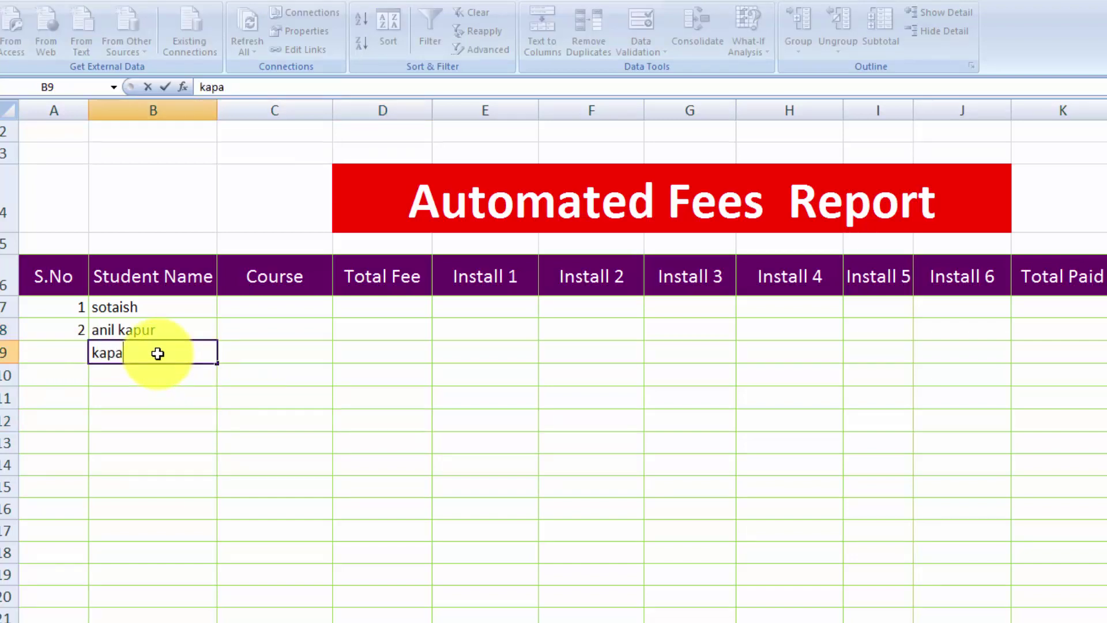
pyautogui.write('l devw')
pyautogui.press('Return')
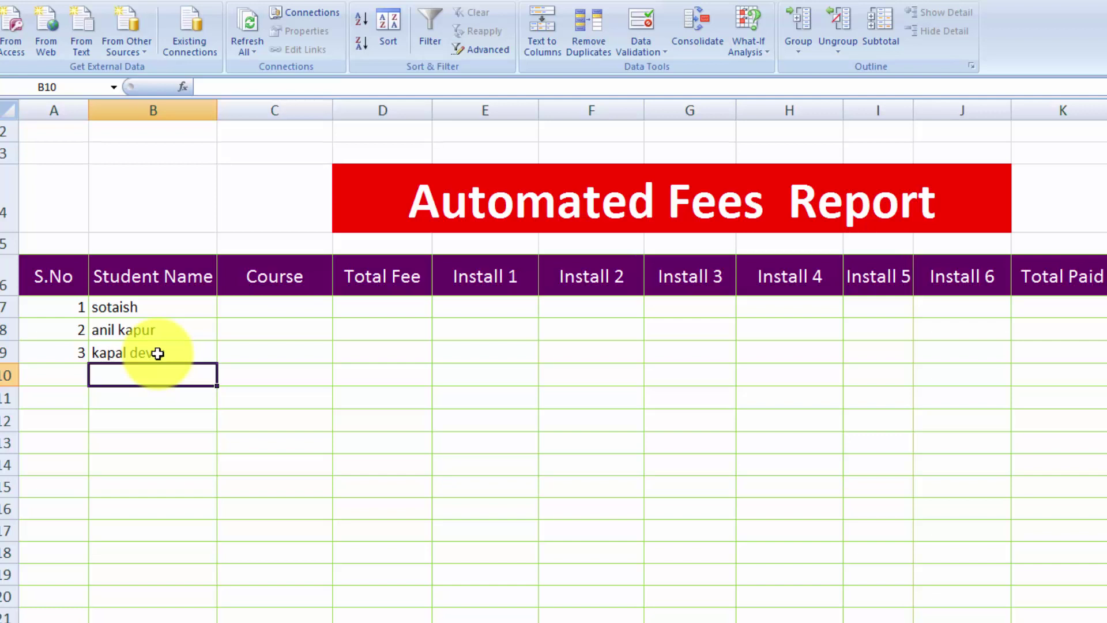
# View the course drop-down list in C7 for the first student without choosing a course.
pyautogui.click(271, 307)
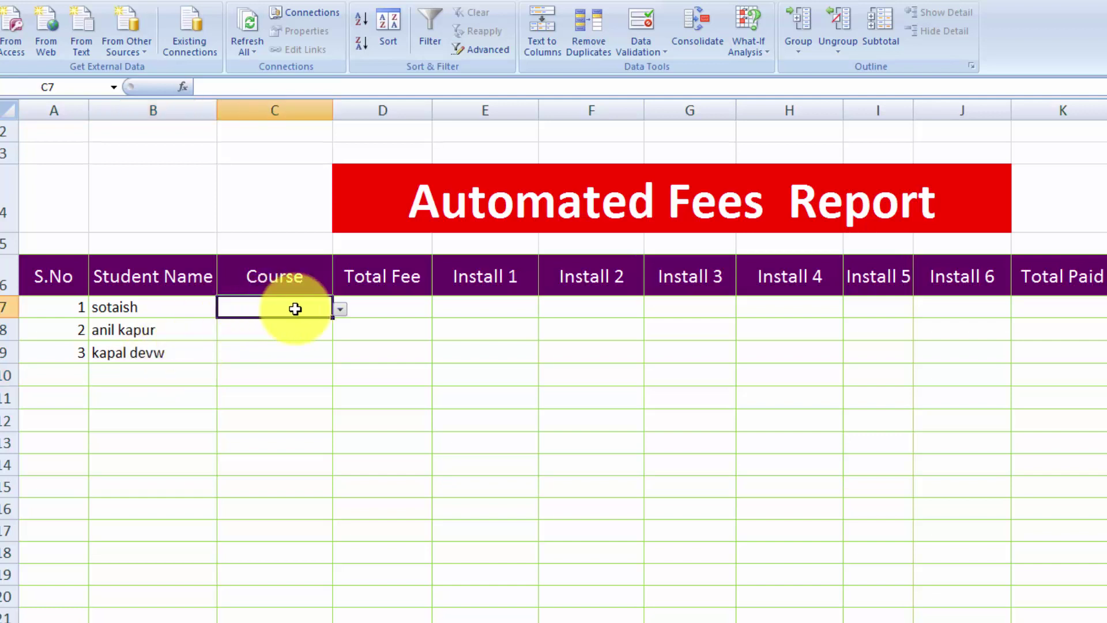
pyautogui.click(341, 310)
pyautogui.click(341, 311)
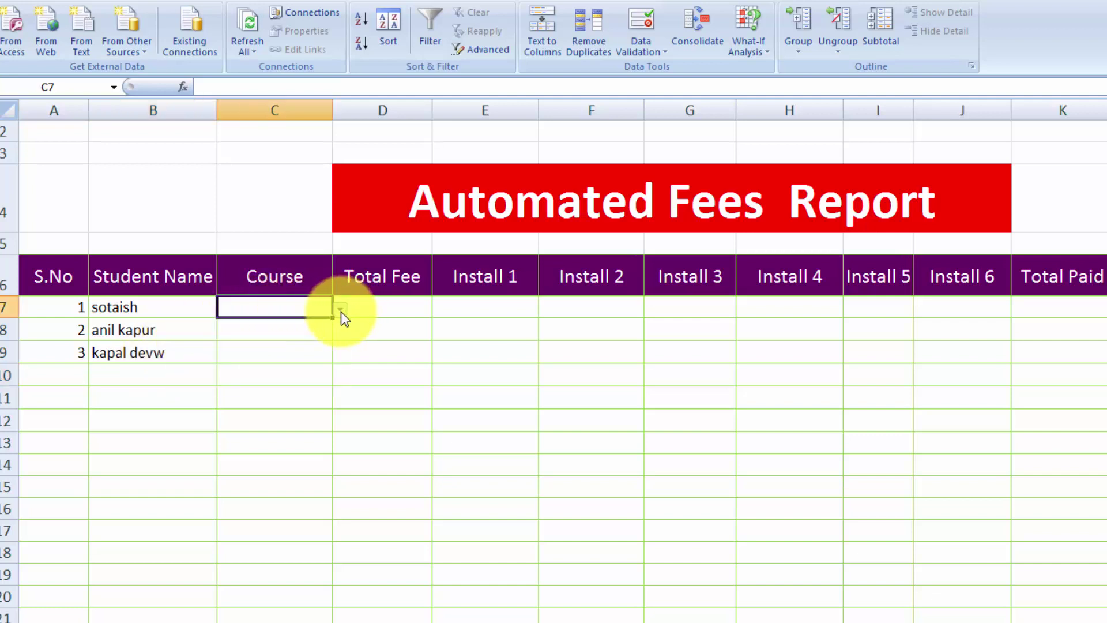
pyautogui.click(388, 311)
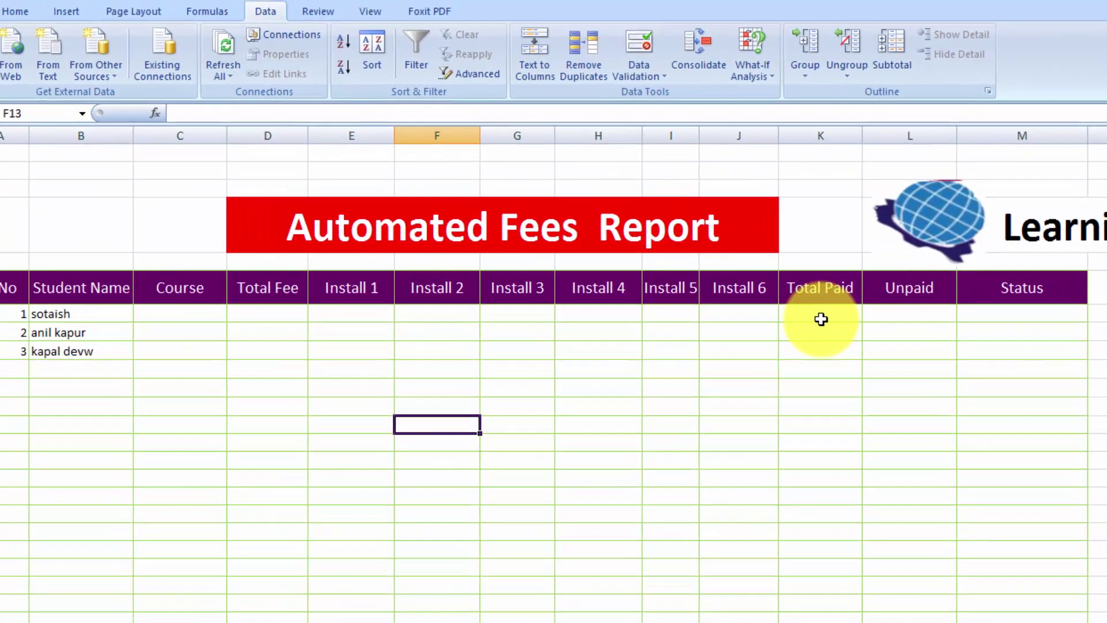
# Enter the formula =SUM(E7:J7) in the first Total Paid cell, K7, to add up the six installments.
pyautogui.click(1061, 307)
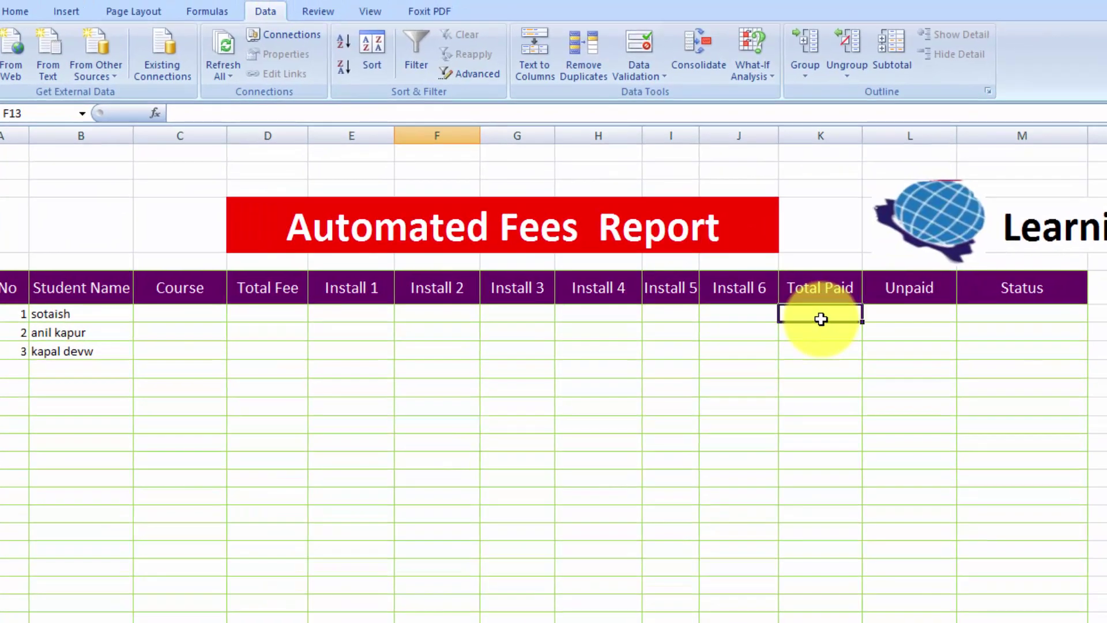
pyautogui.write('=sum')
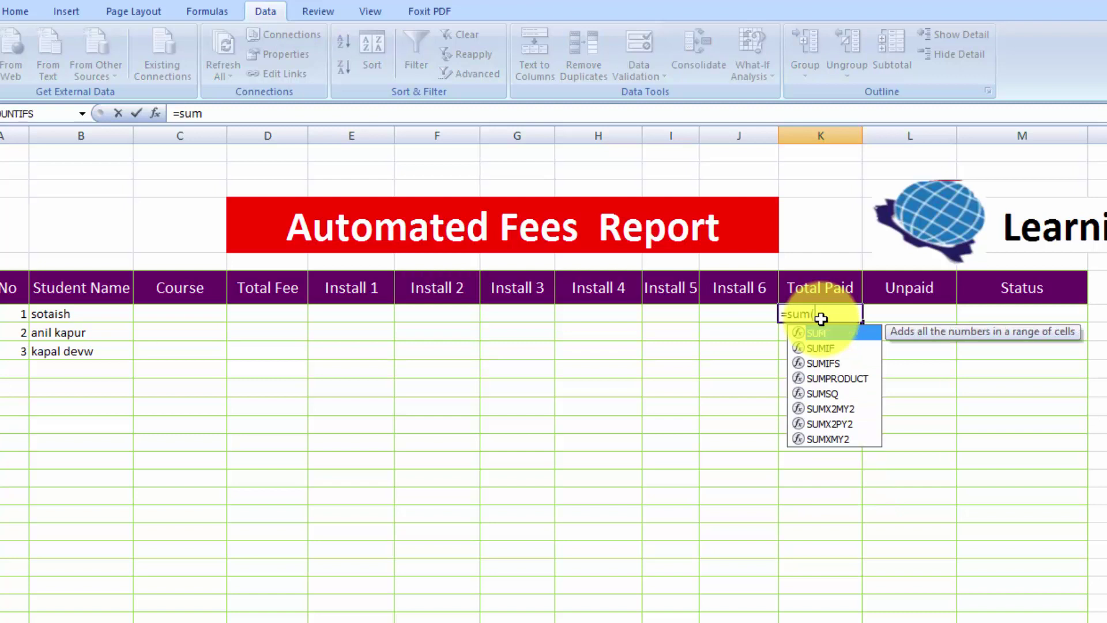
pyautogui.write('(')
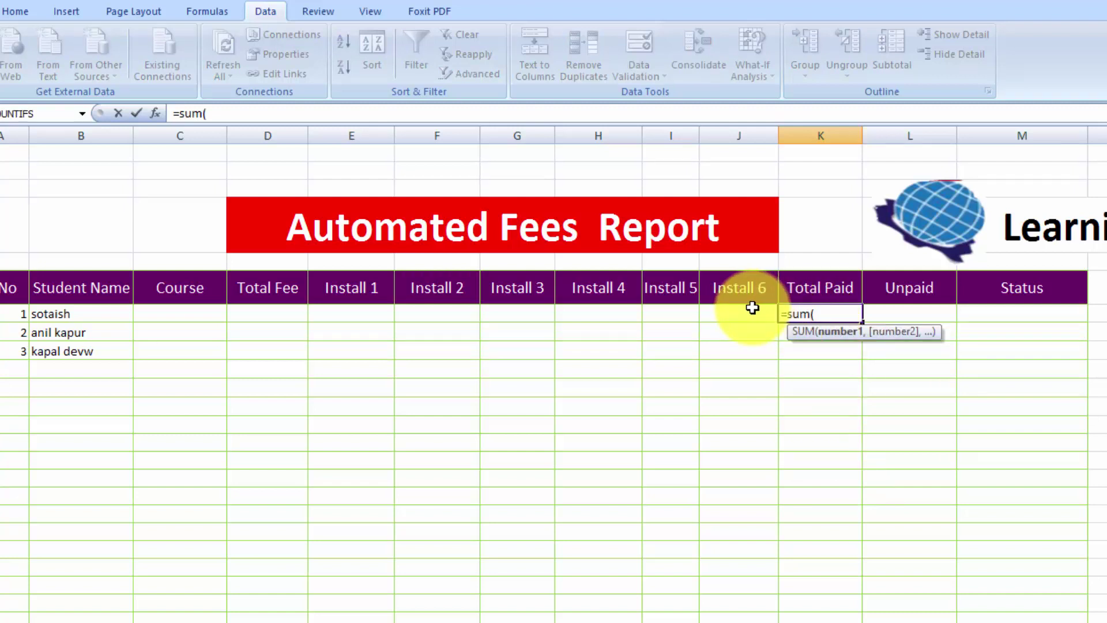
pyautogui.moveTo(753, 307); pyautogui.dragTo(387, 316)
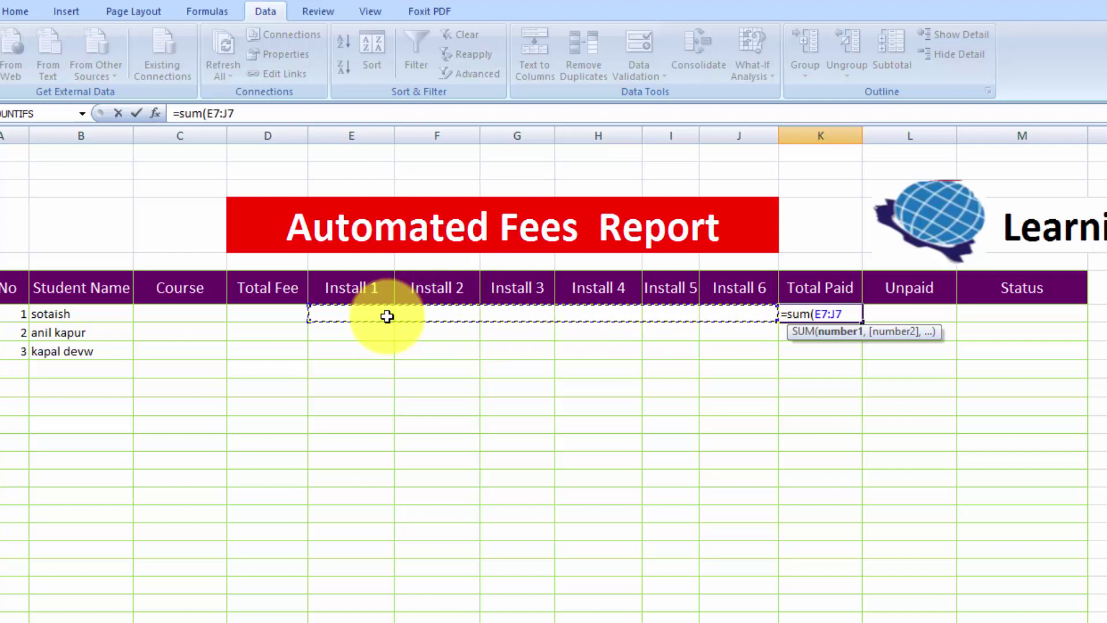
pyautogui.write(')')
pyautogui.press('Return')
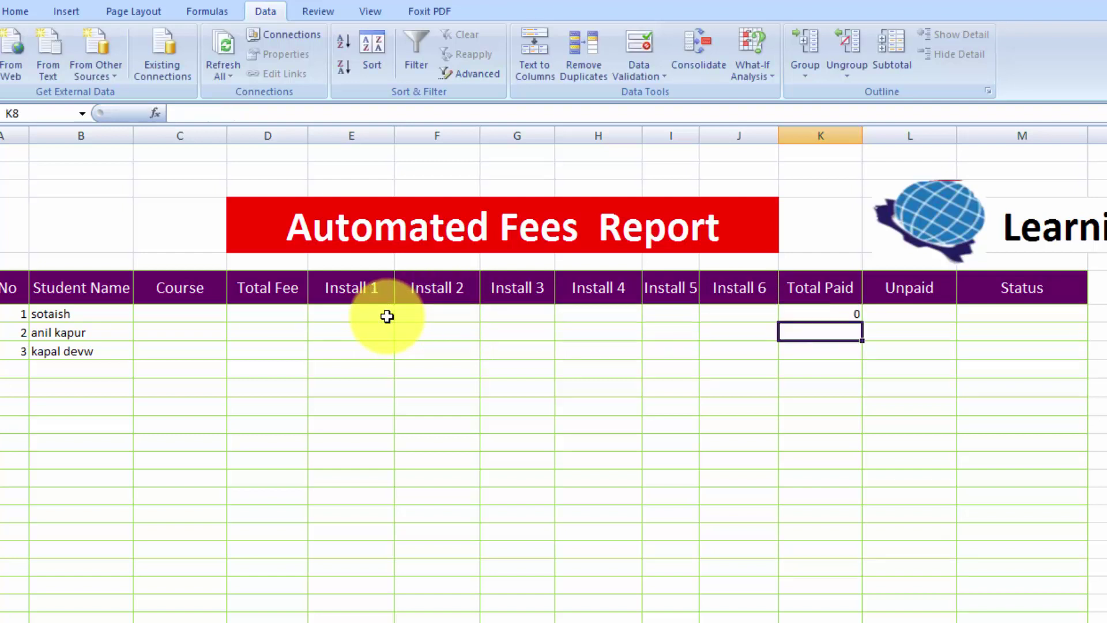
pyautogui.click(805, 314)
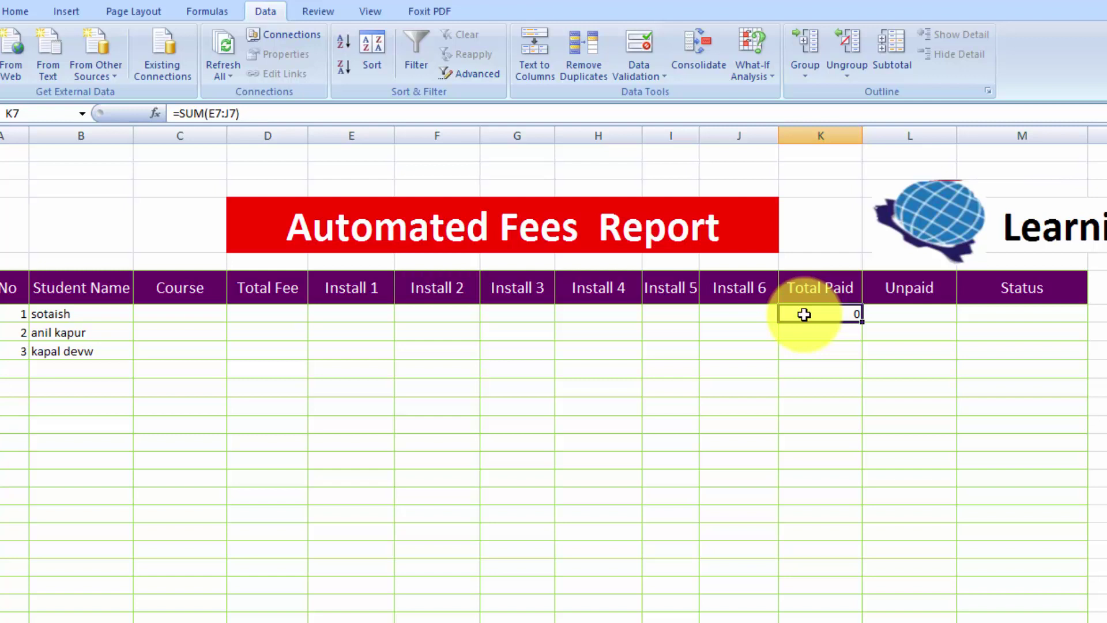
pyautogui.write('=')
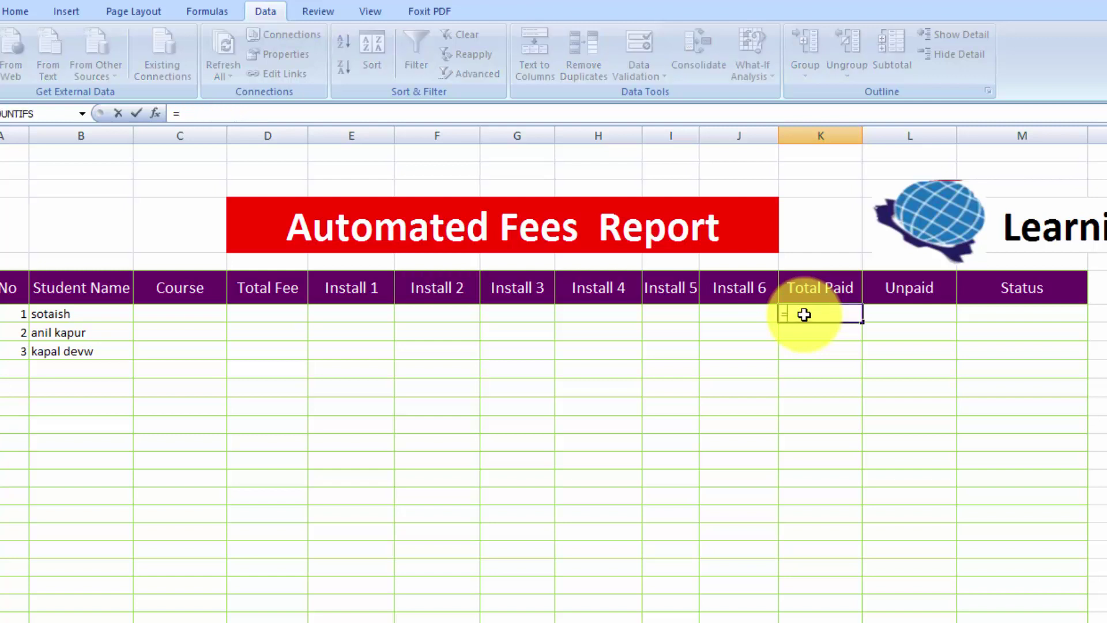
pyautogui.write('if')
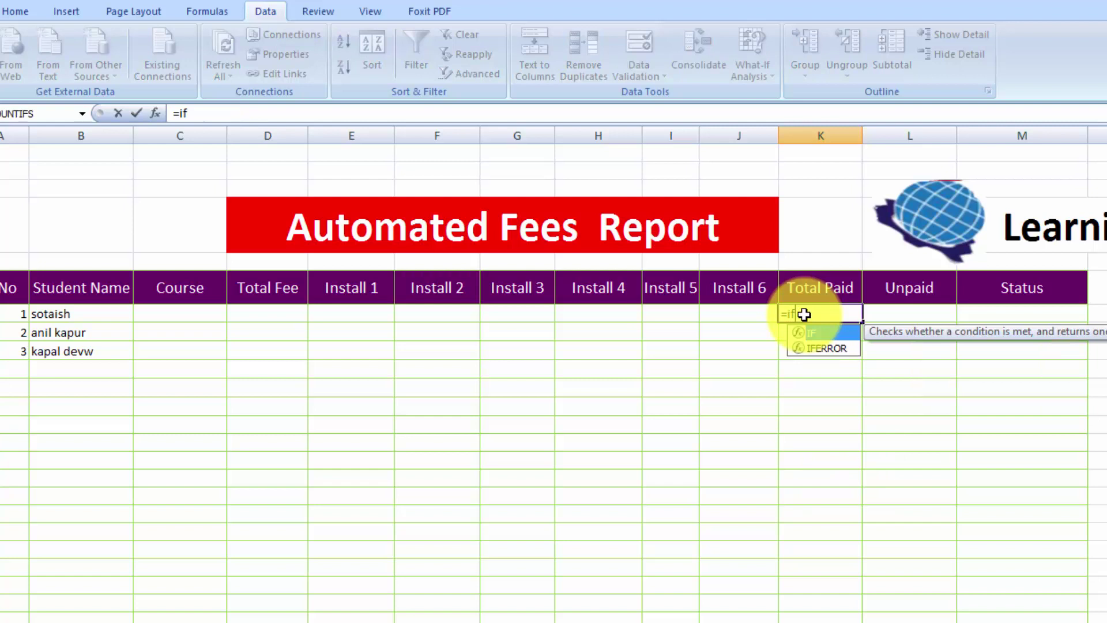
pyautogui.write('(')
pyautogui.click(107, 314)
pyautogui.press('Escape')
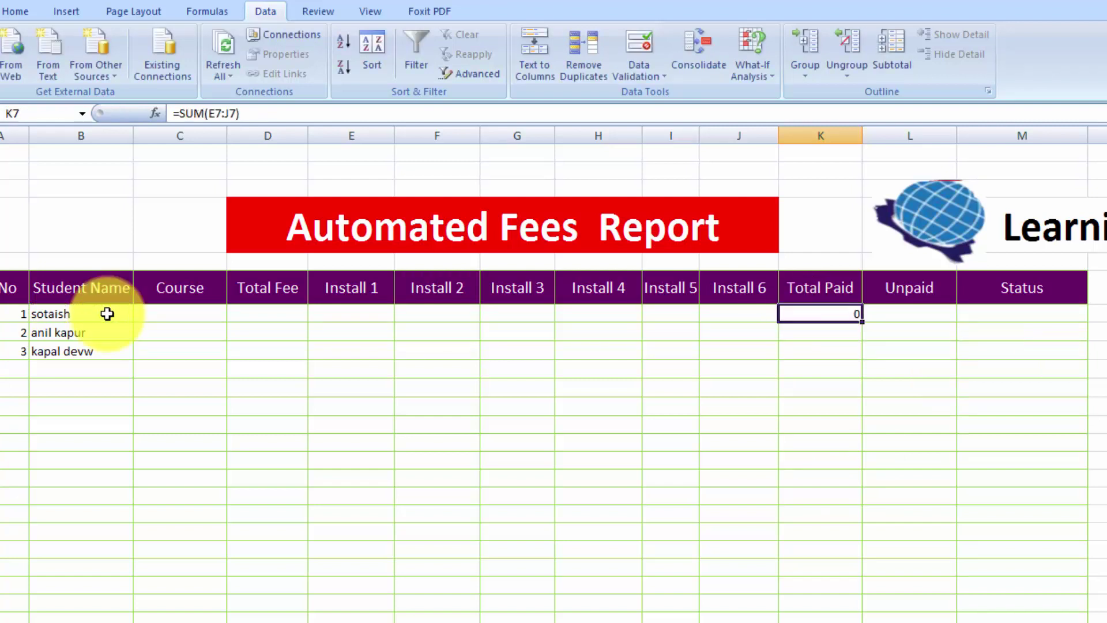
# Clear the three test student names from the Student Name cells B7:B9.
pyautogui.click(104, 314)
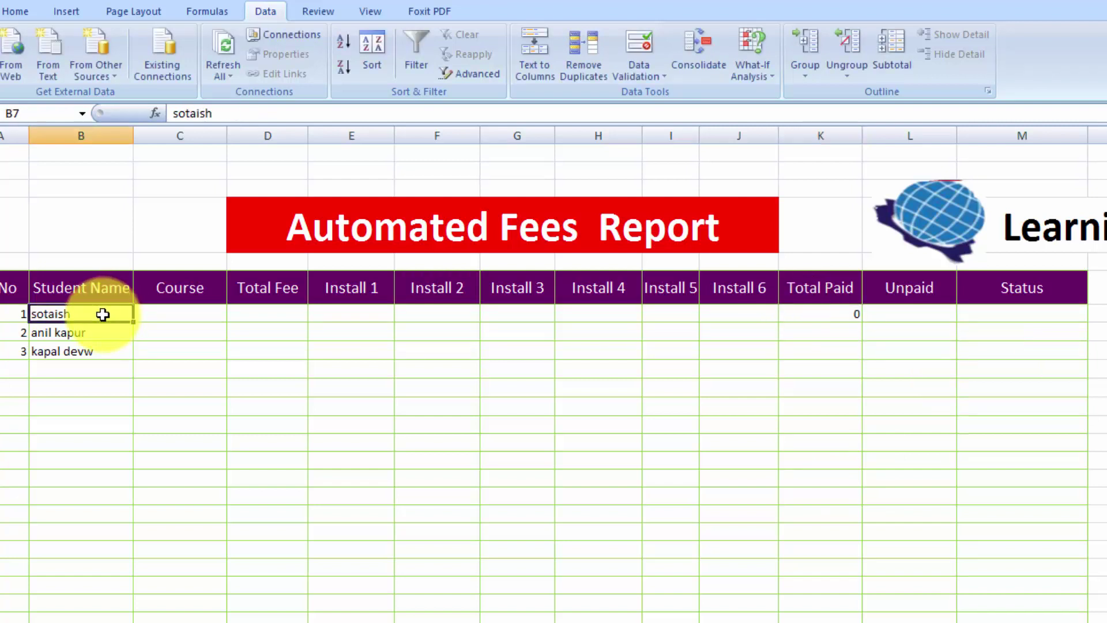
pyautogui.click(102, 333)
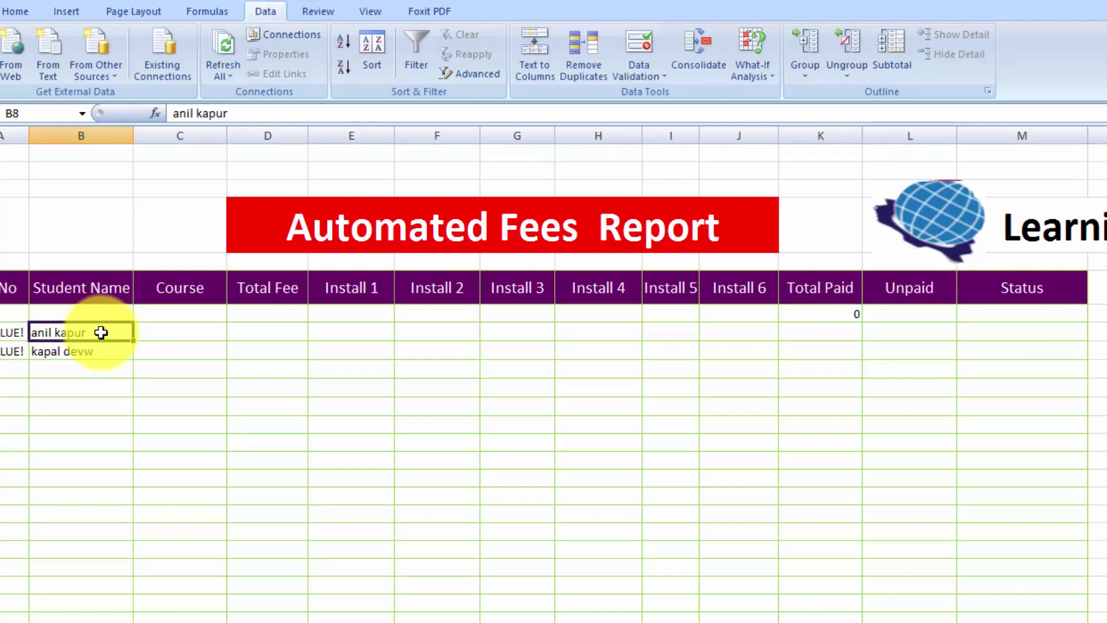
pyautogui.press('BackSpace')
pyautogui.click(99, 351)
pyautogui.press('BackSpace')
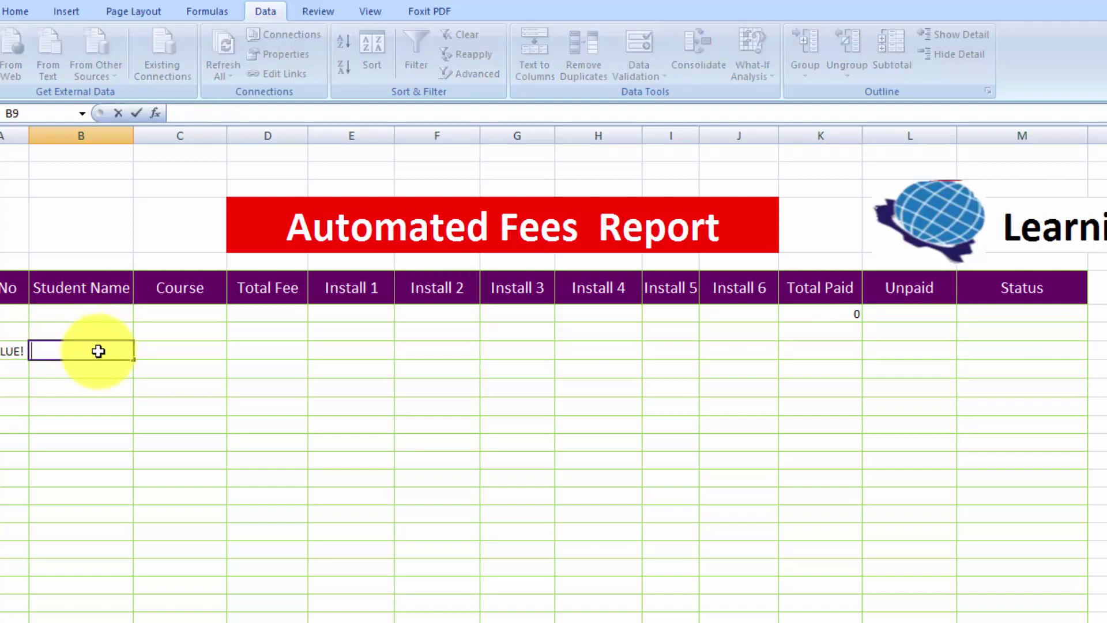
pyautogui.click(353, 365)
# Enter the formula =IF(B7="","",SUM(E7:J7)) in the Total Paid cell K7 and fill it down the column through the table rows.
pyautogui.click(836, 312)
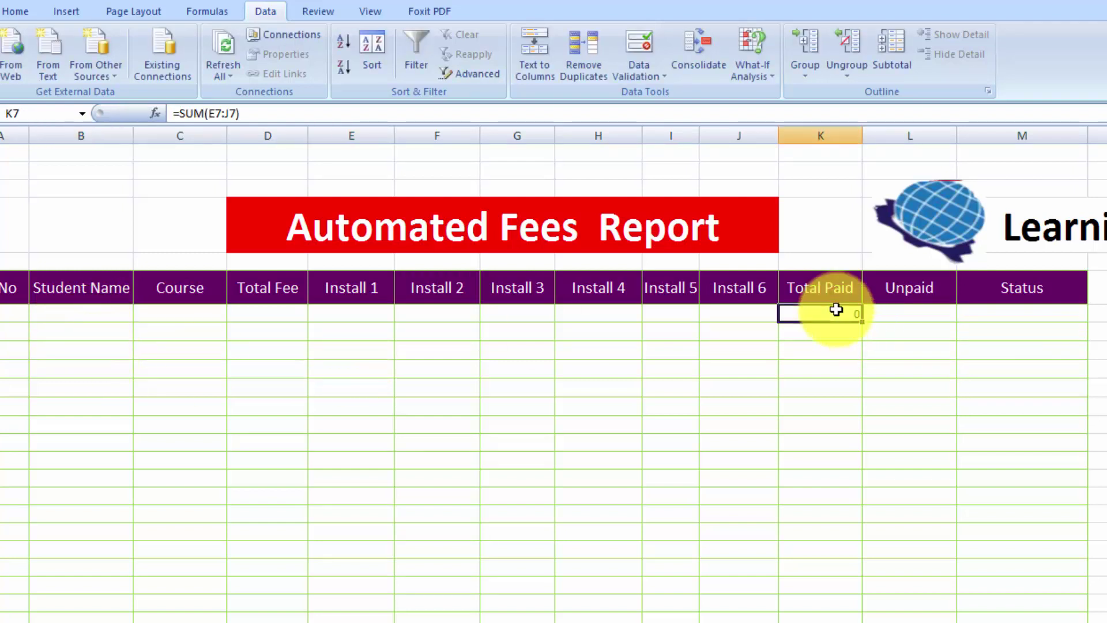
pyautogui.write('-')
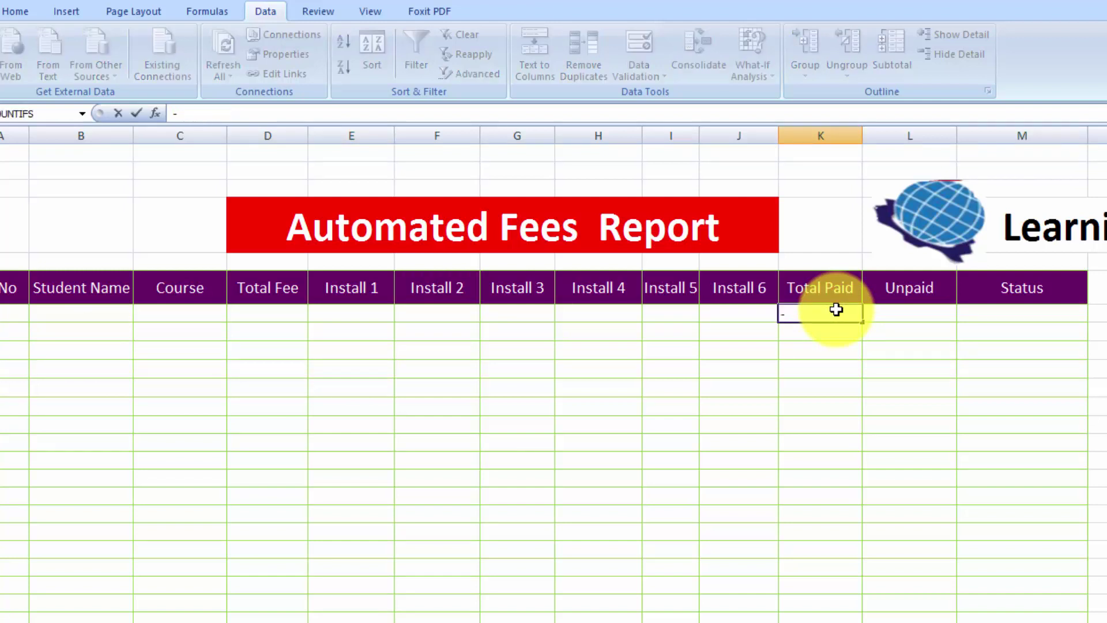
pyautogui.press('BackSpace')
pyautogui.write('=if(')
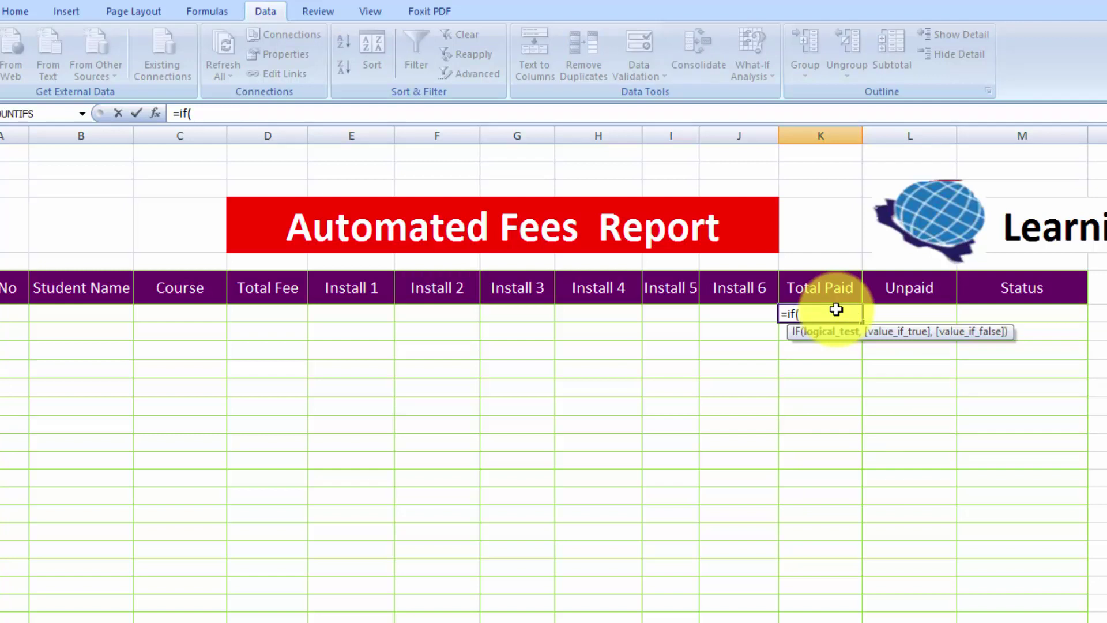
pyautogui.click(93, 311)
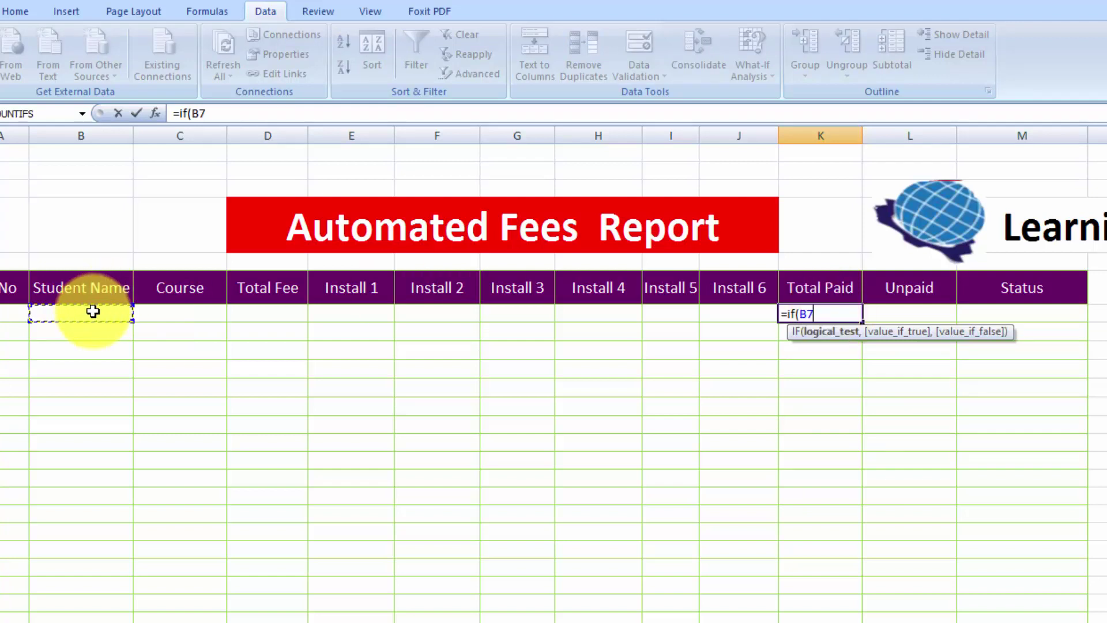
pyautogui.write('="",""')
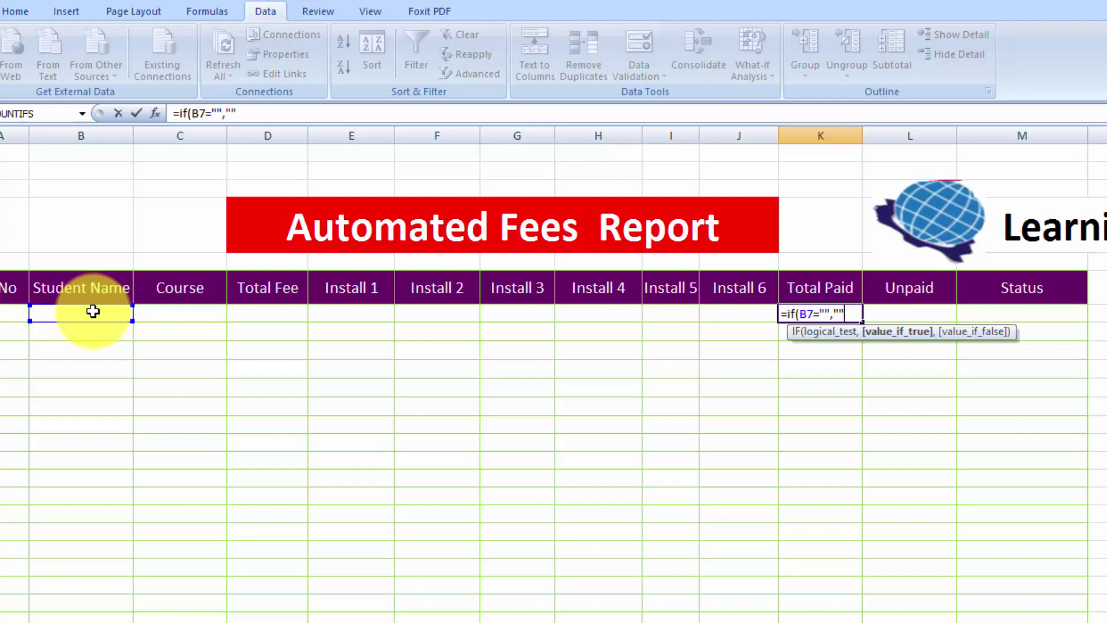
pyautogui.write(',')
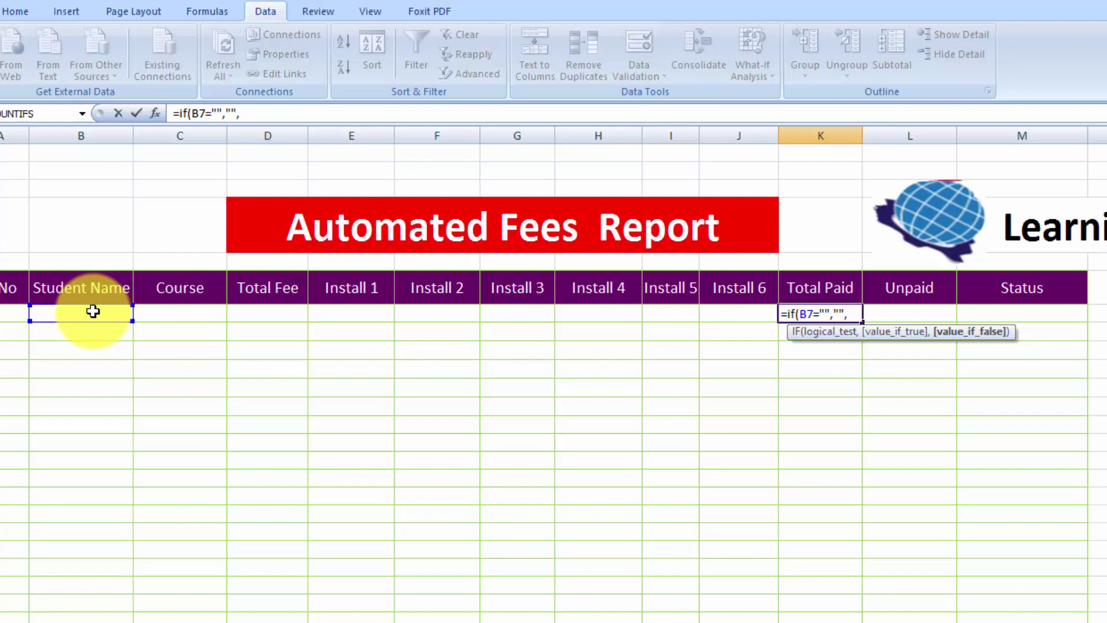
pyautogui.write('sum')
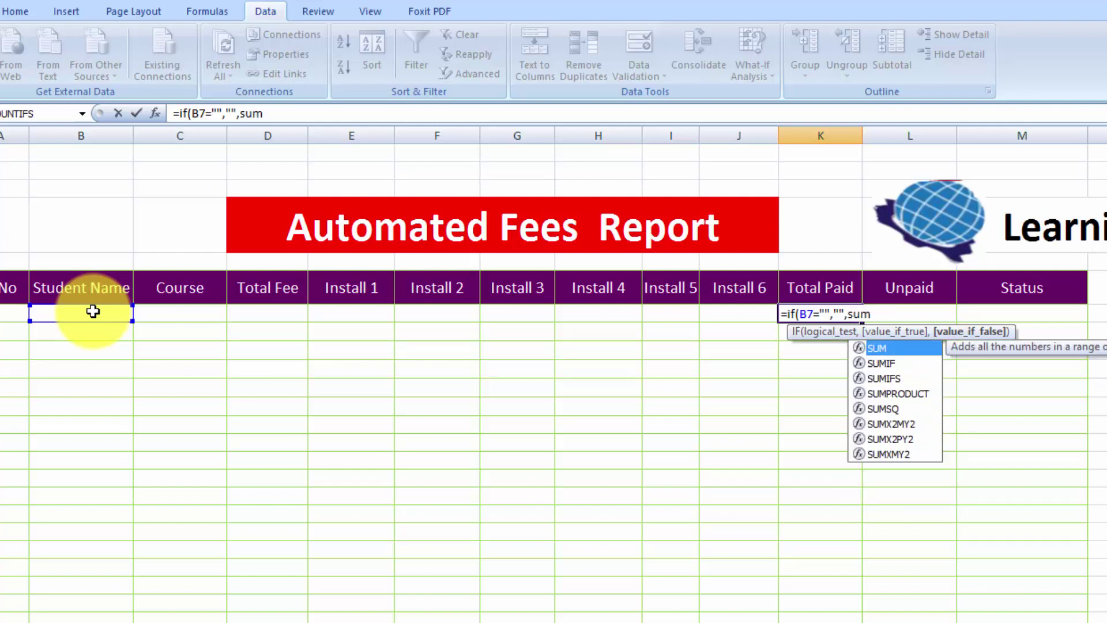
pyautogui.write('(')
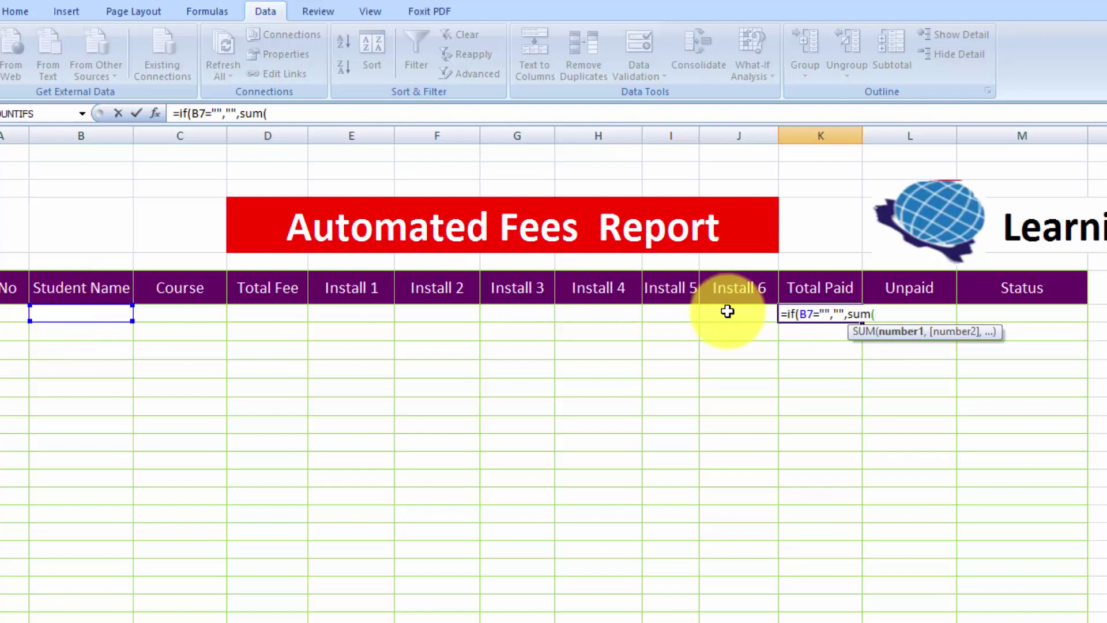
pyautogui.moveTo(727, 311); pyautogui.dragTo(379, 312)
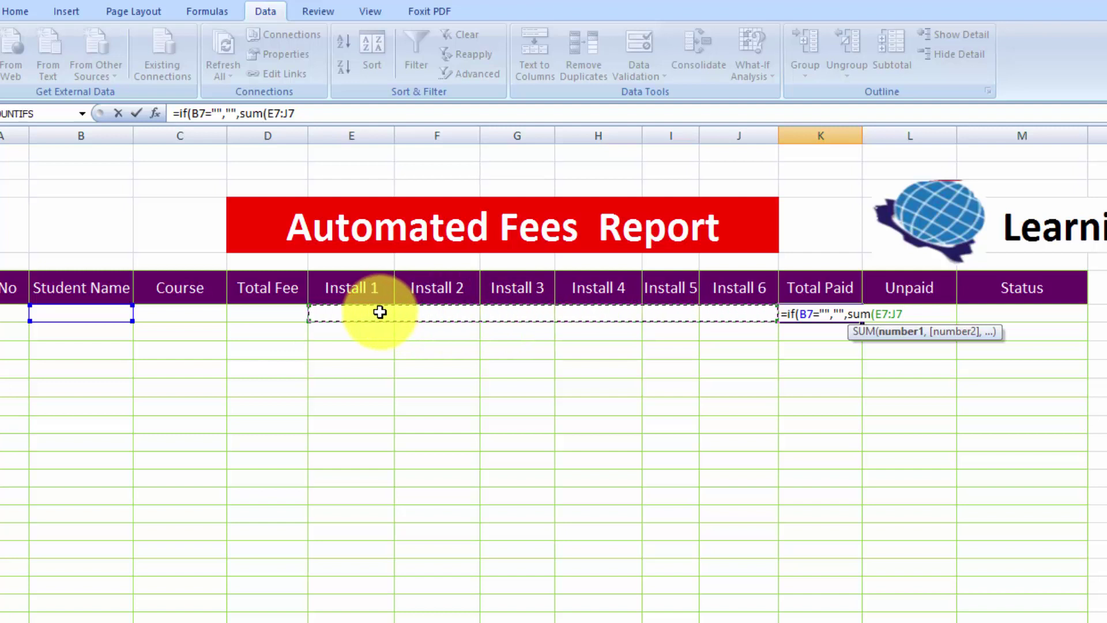
pyautogui.write(')')
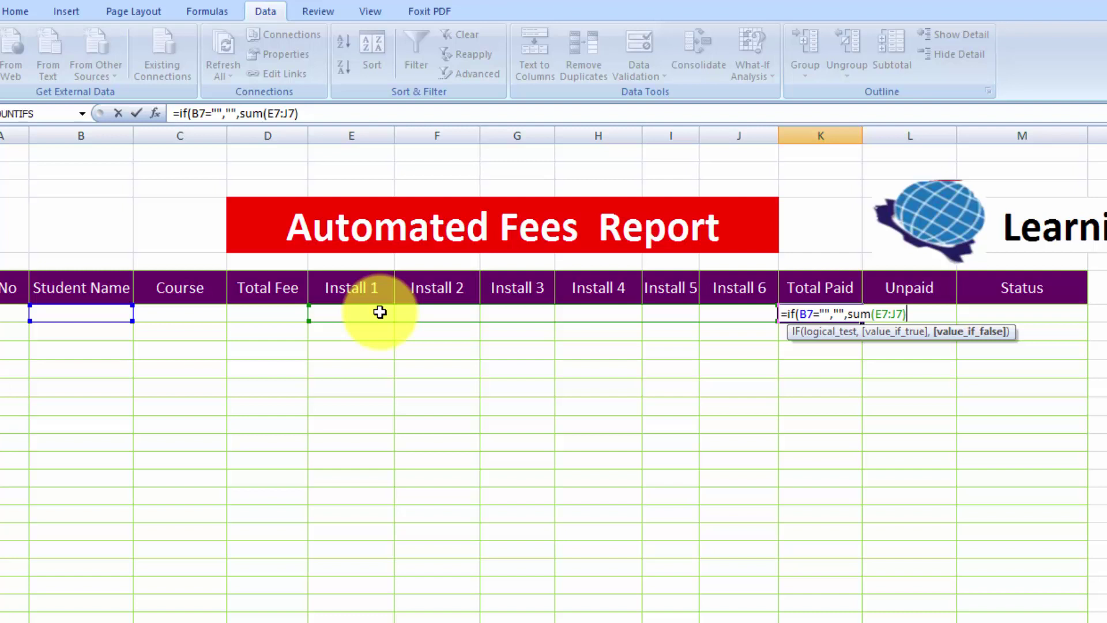
pyautogui.write(')')
pyautogui.press('Return')
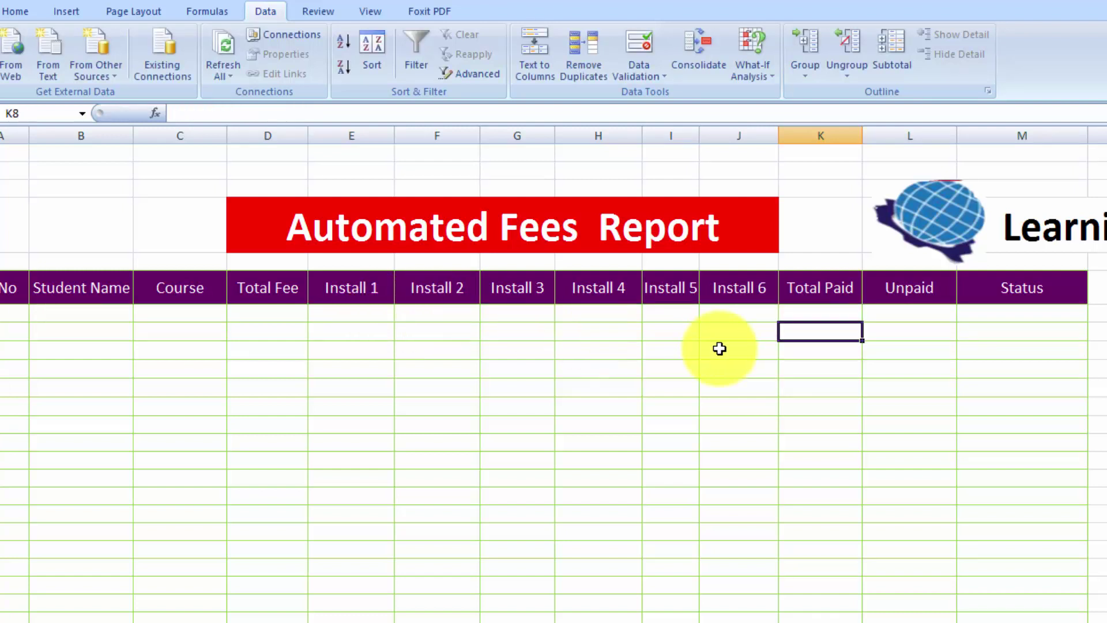
pyautogui.click(803, 311)
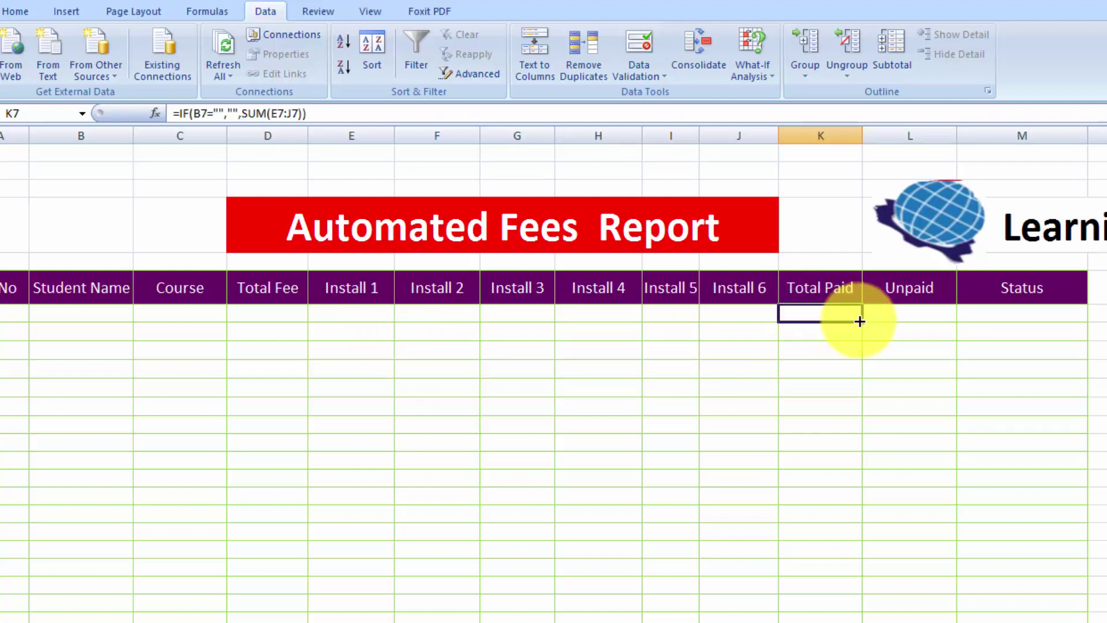
pyautogui.moveTo(863, 324); pyautogui.dragTo(854, 622)
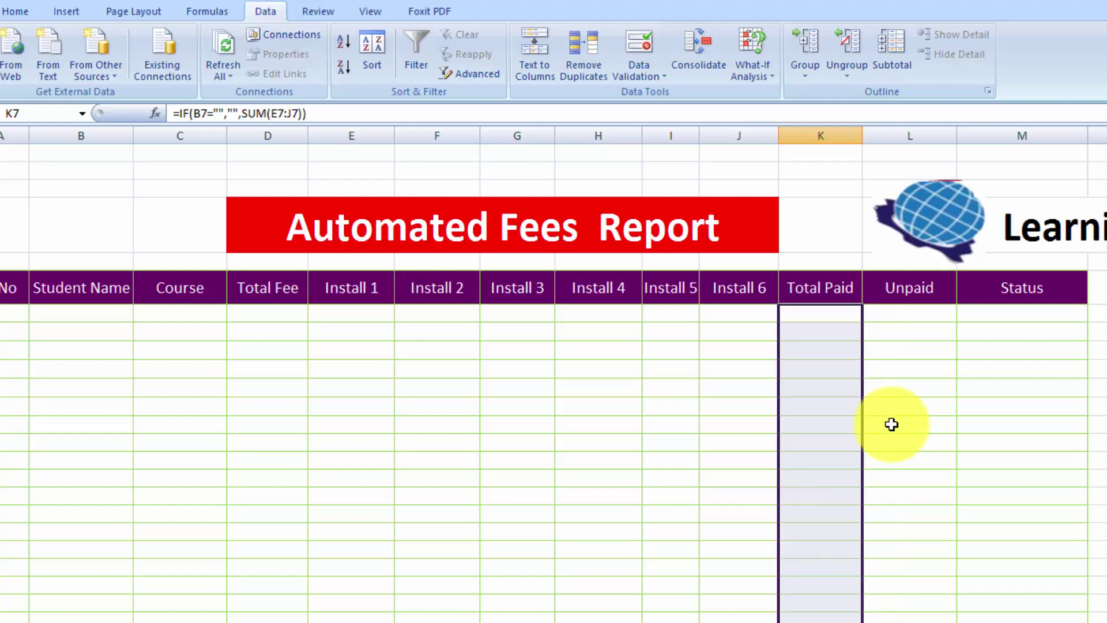
# Enter the formula =D7-K7 in the first Unpaid cell, L7, to subtract the total paid from the total fee.
pyautogui.click(912, 316)
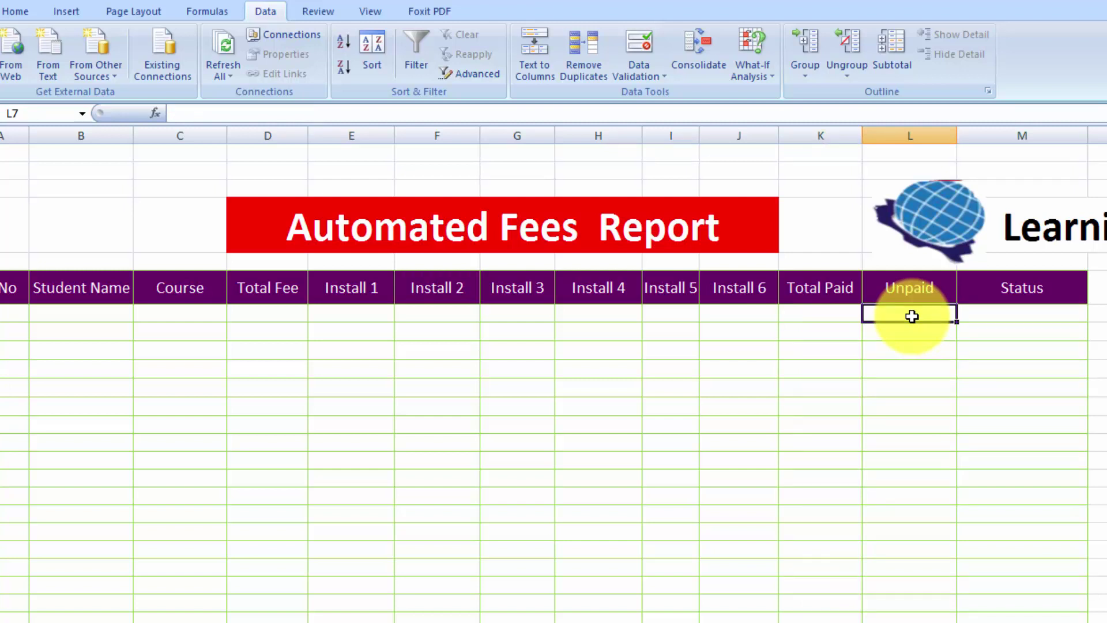
pyautogui.write('=')
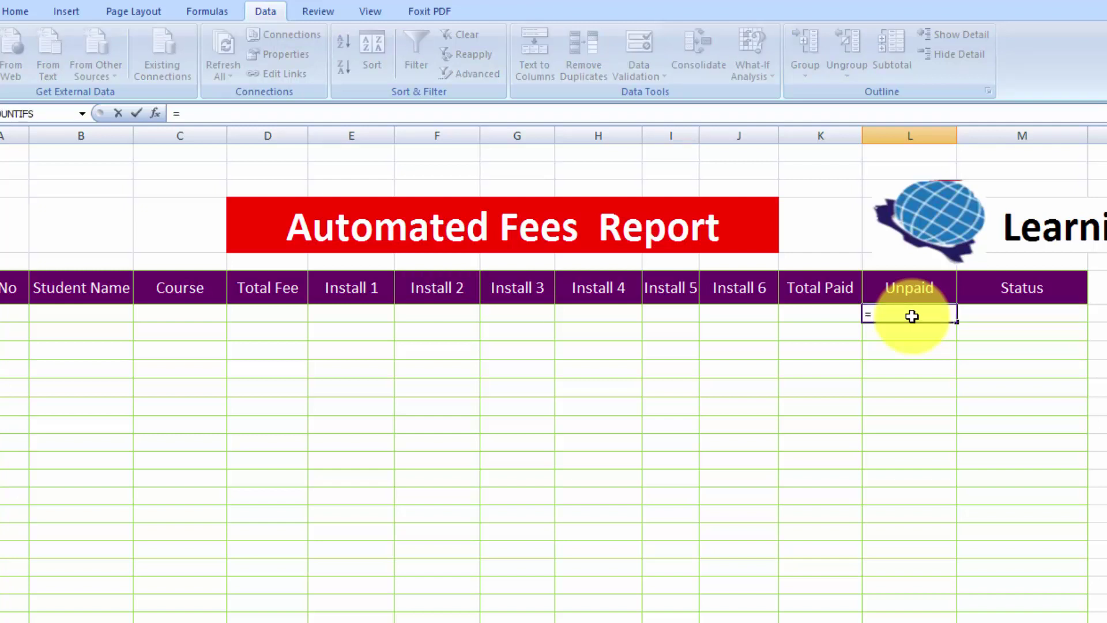
pyautogui.click(282, 310)
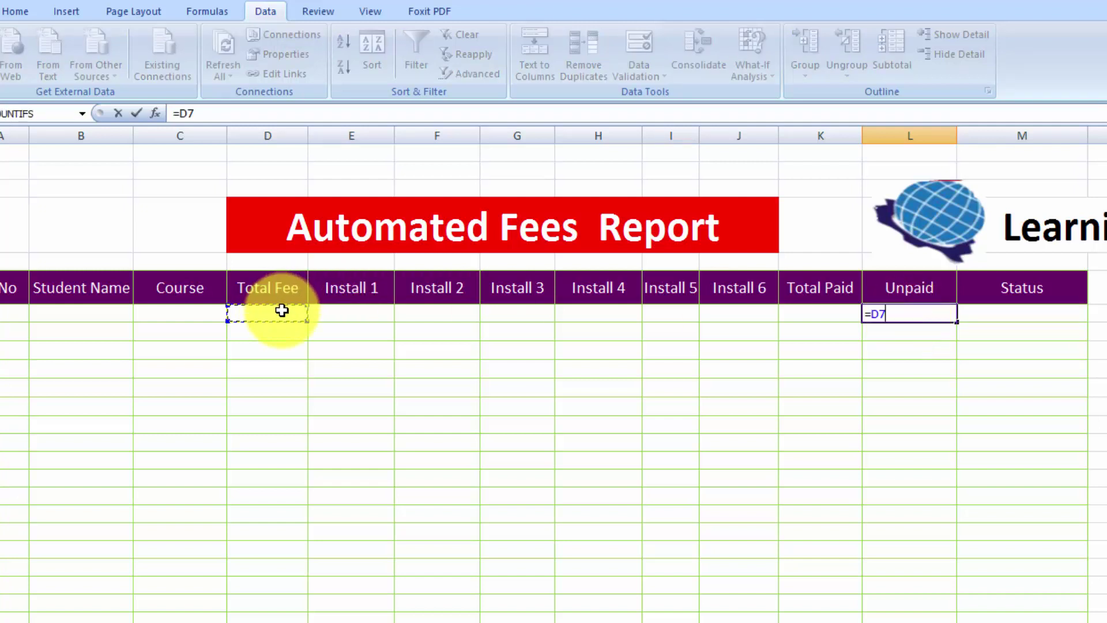
pyautogui.write('-')
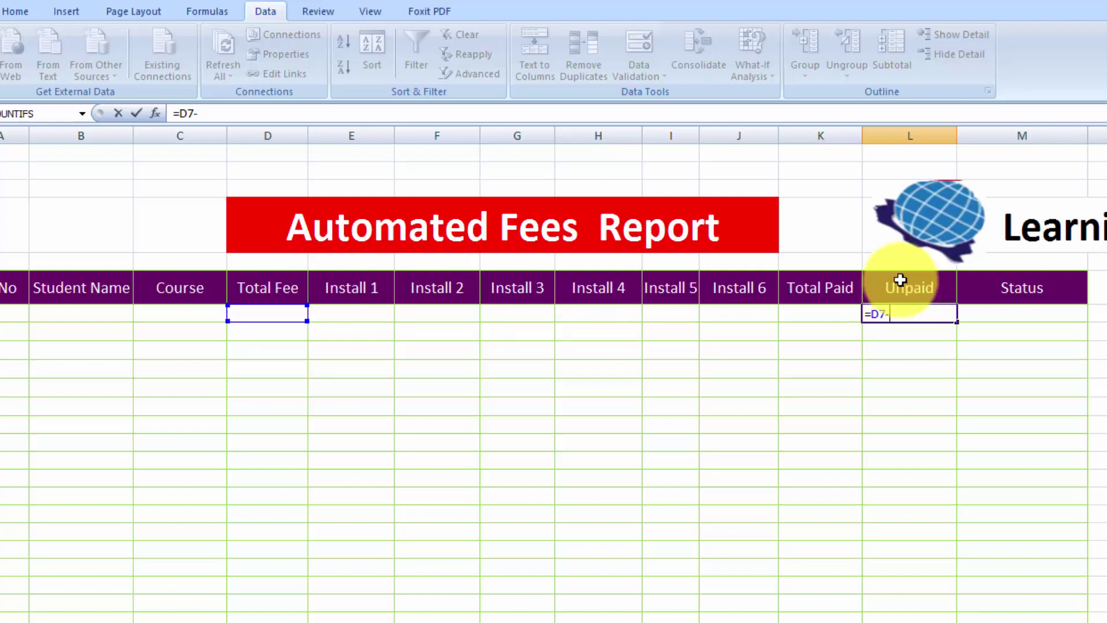
pyautogui.click(836, 313)
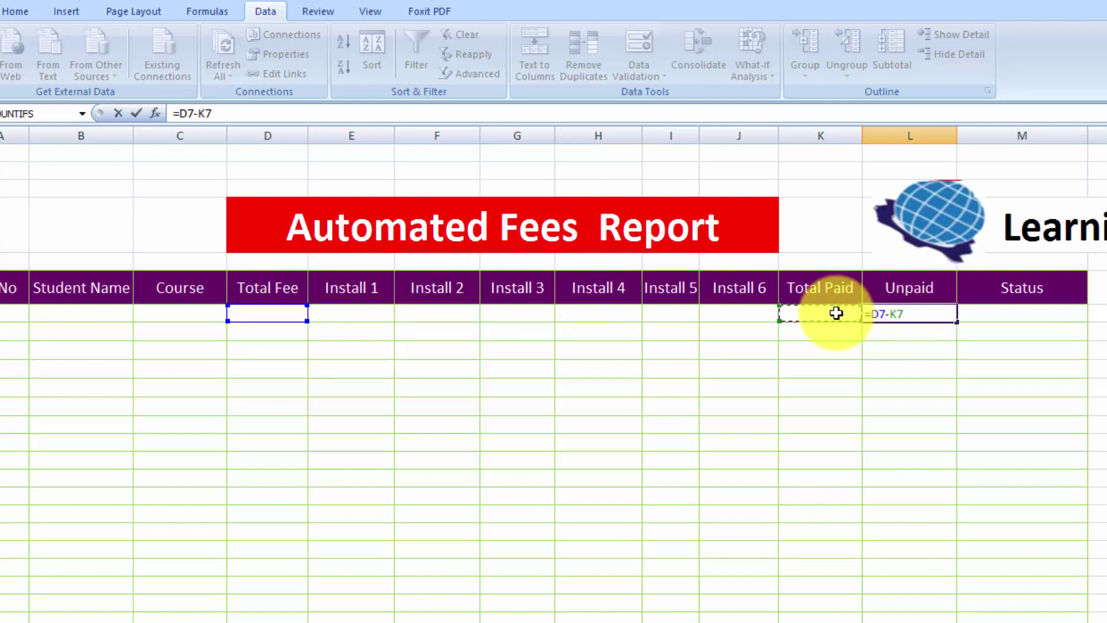
pyautogui.press('Return')
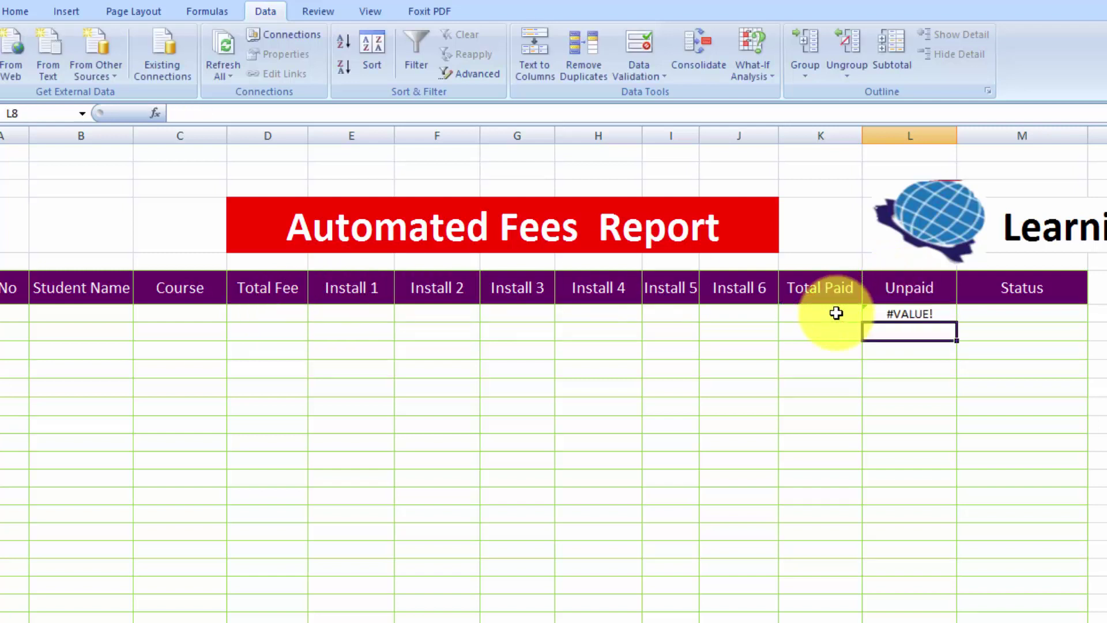
# Enter the formula =IF(B7="","",D7-K7) in the Unpaid cell L7 and fill it down the column through the table rows.
pyautogui.click(930, 314)
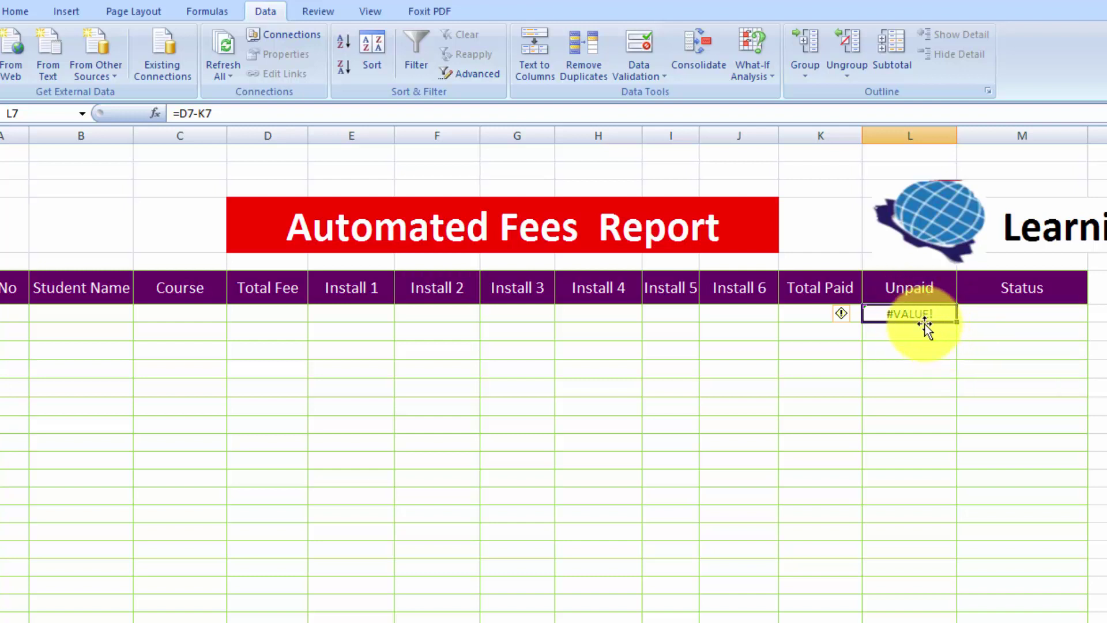
pyautogui.write('=')
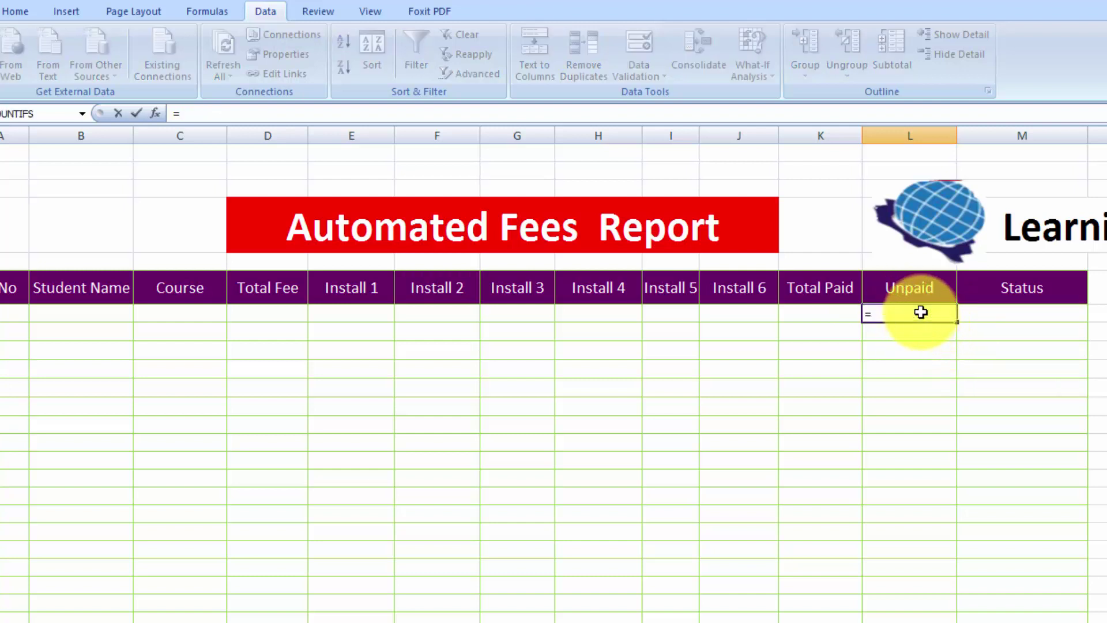
pyautogui.write('if(')
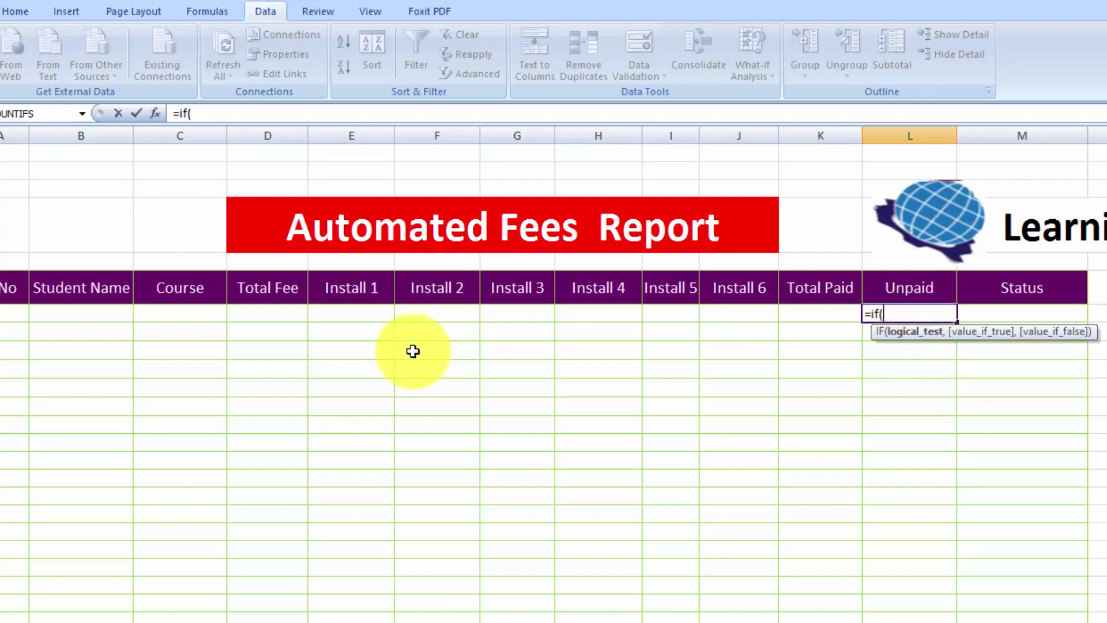
pyautogui.click(91, 312)
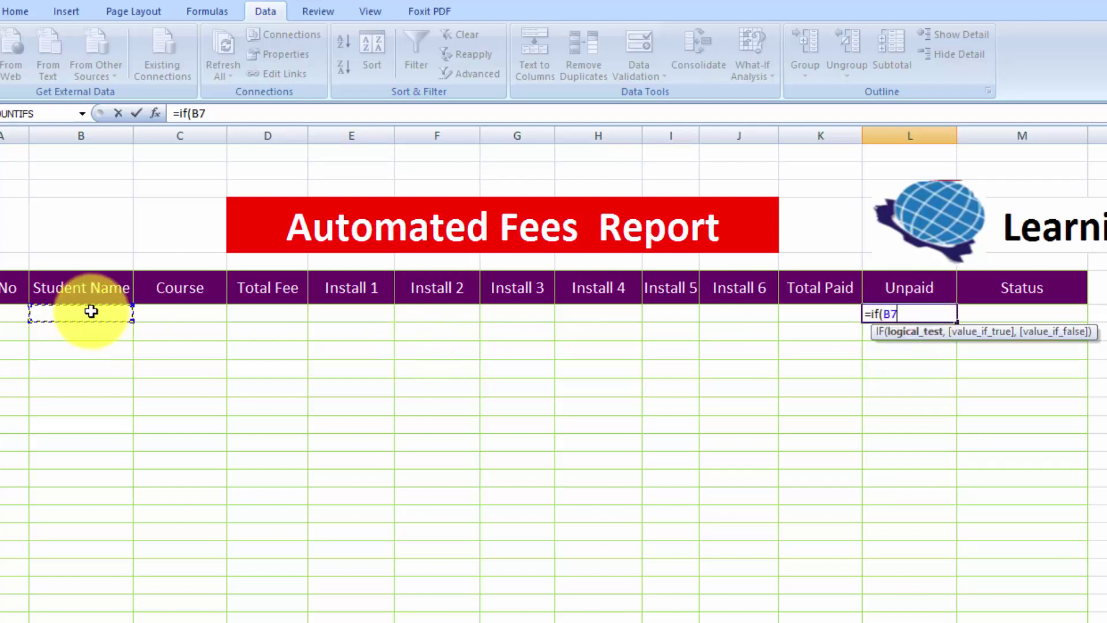
pyautogui.write('="","')
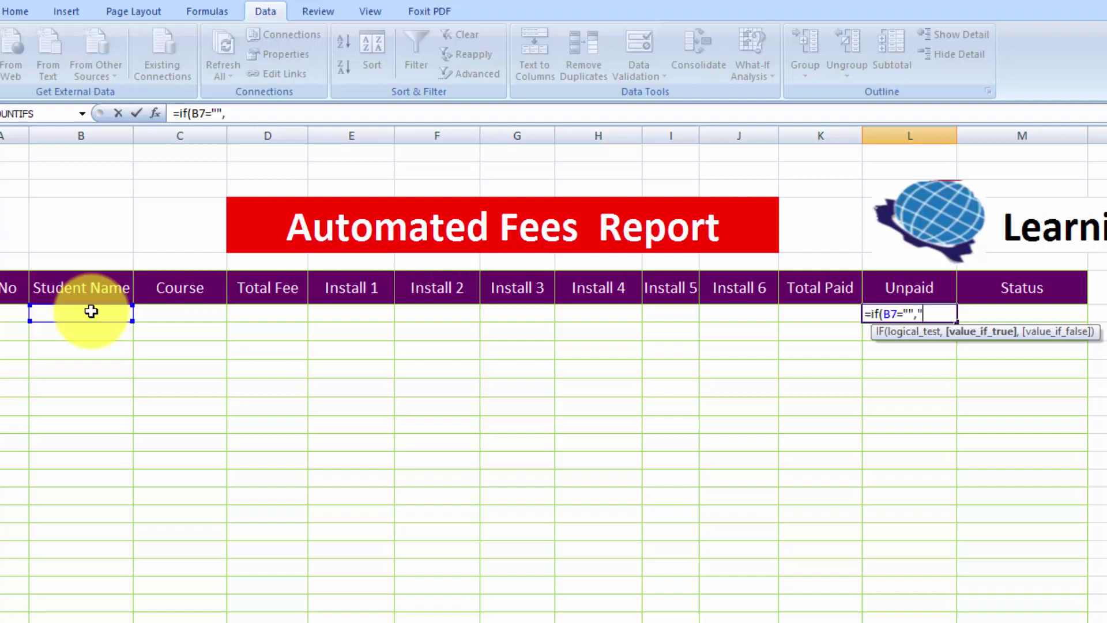
pyautogui.write('",')
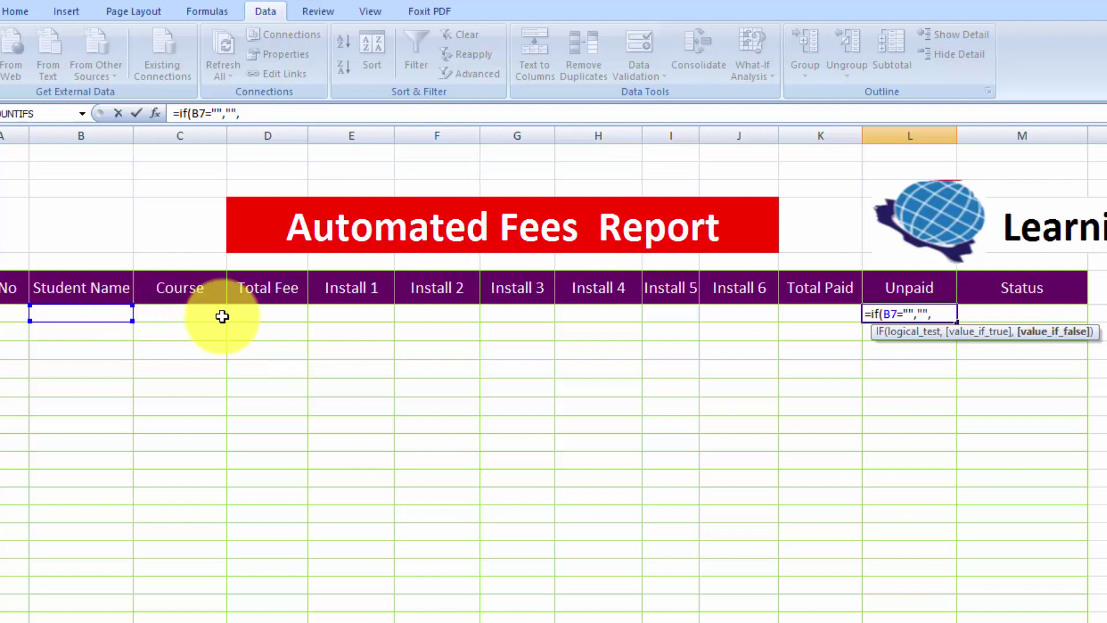
pyautogui.click(266, 313)
pyautogui.write('=')
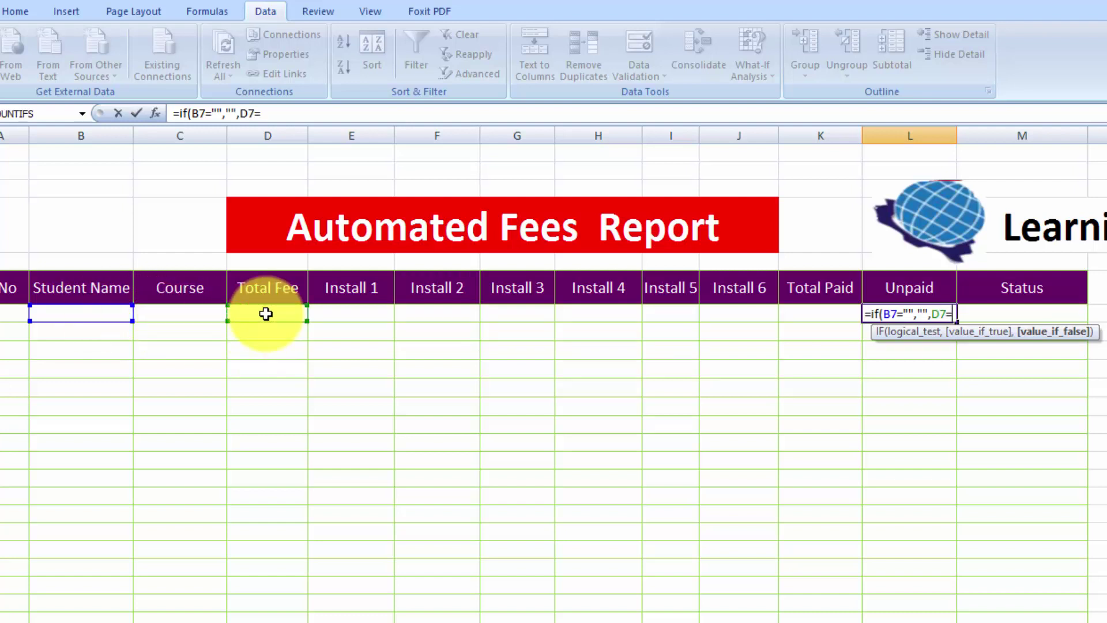
pyautogui.press('BackSpace')
pyautogui.write('-')
pyautogui.click(837, 313)
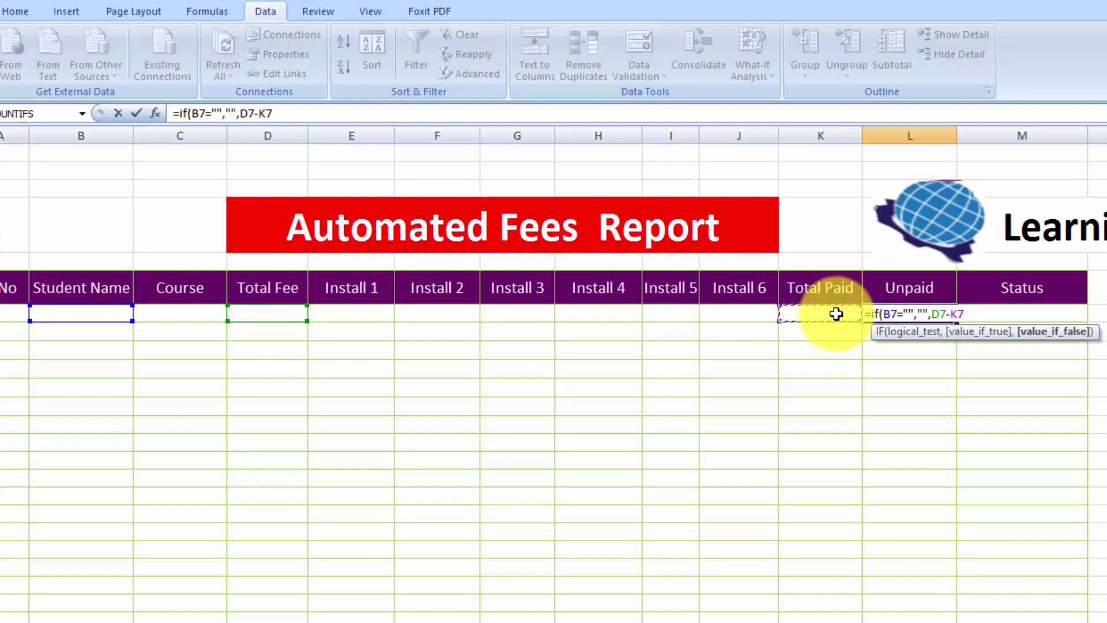
pyautogui.write(')')
pyautogui.press('Return')
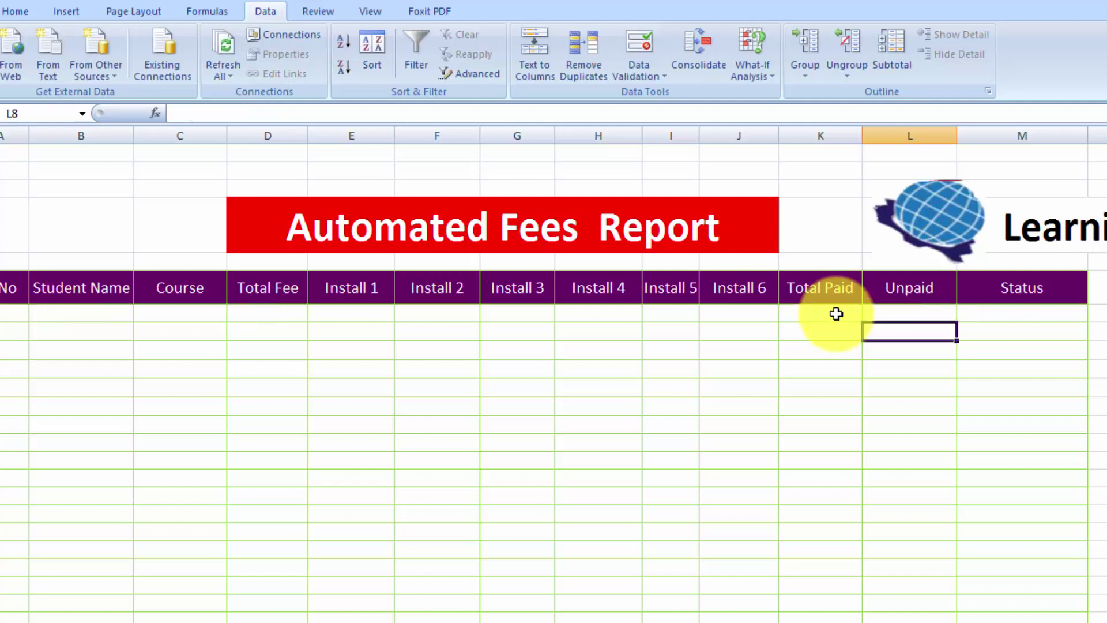
pyautogui.click(920, 313)
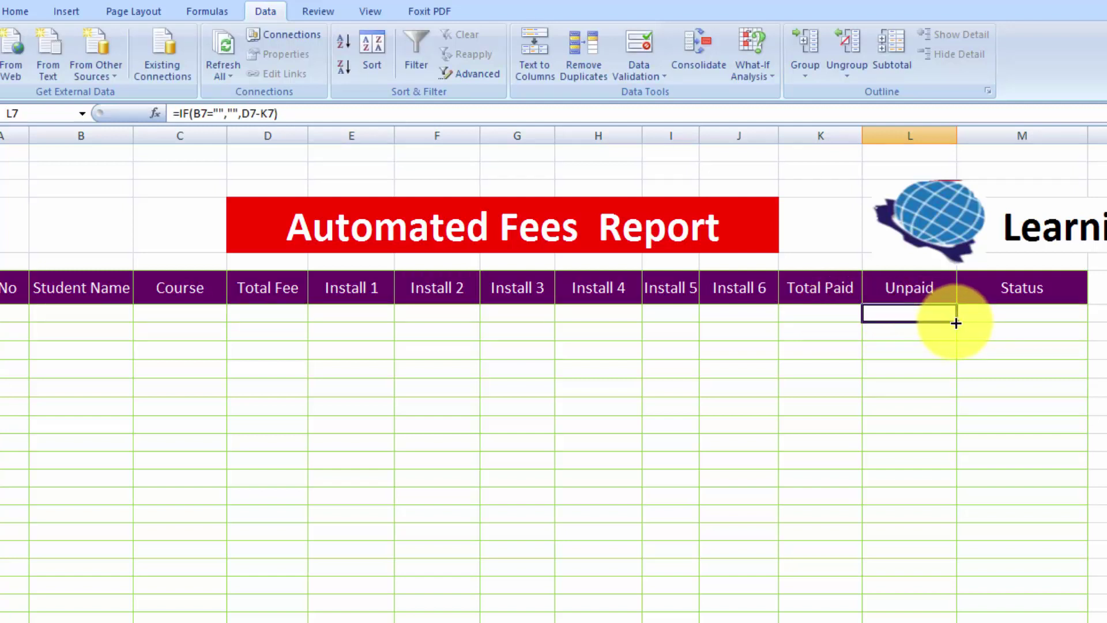
pyautogui.moveTo(956, 323); pyautogui.dragTo(942, 620)
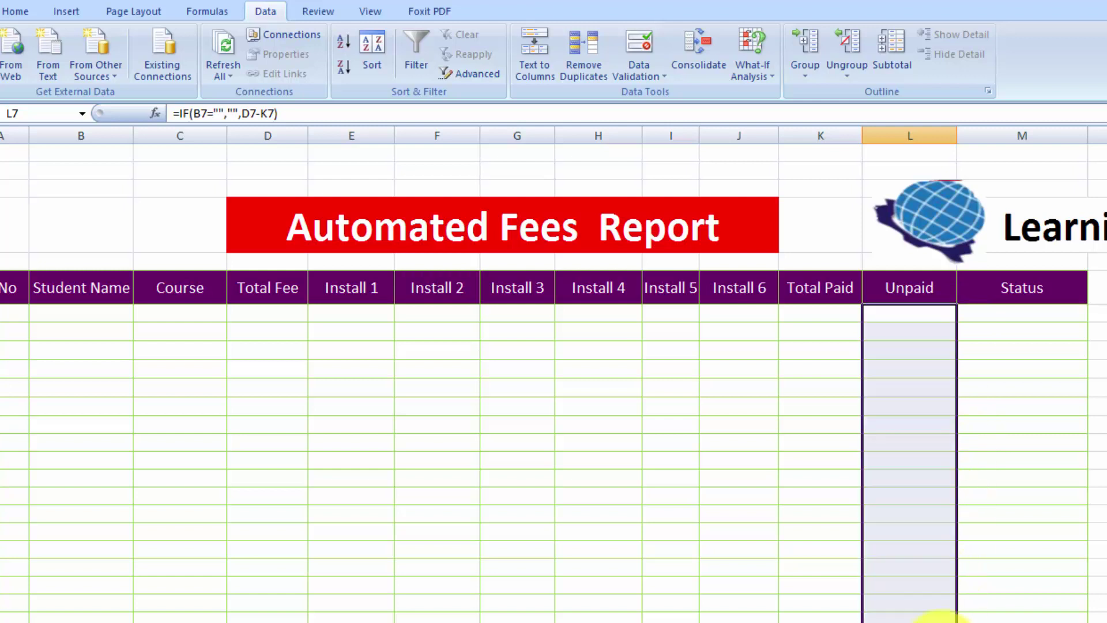
# Enter the formula =IF(D7=K7,"complete","pending") in the first Status cell, M7, to compare the total fee with the total paid.
pyautogui.click(1022, 314)
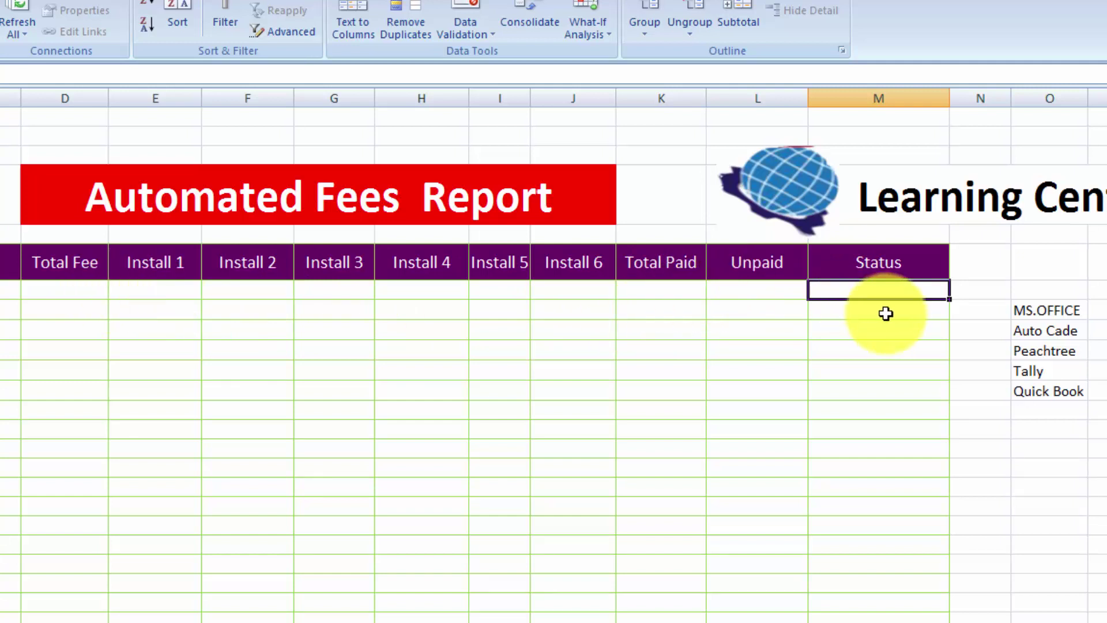
pyautogui.write('=if')
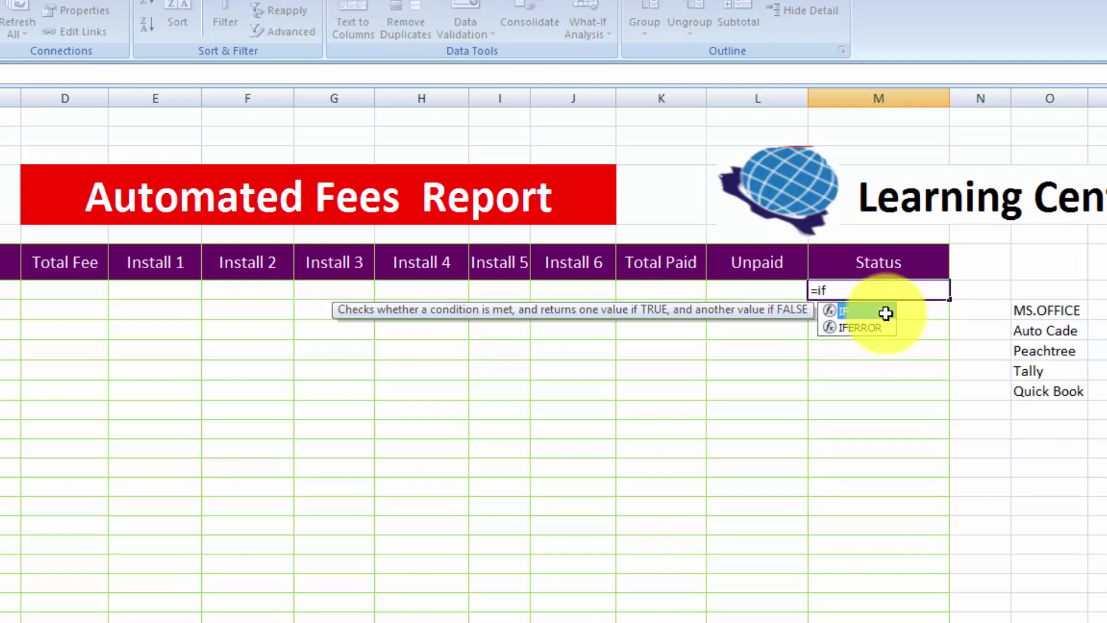
pyautogui.write('(')
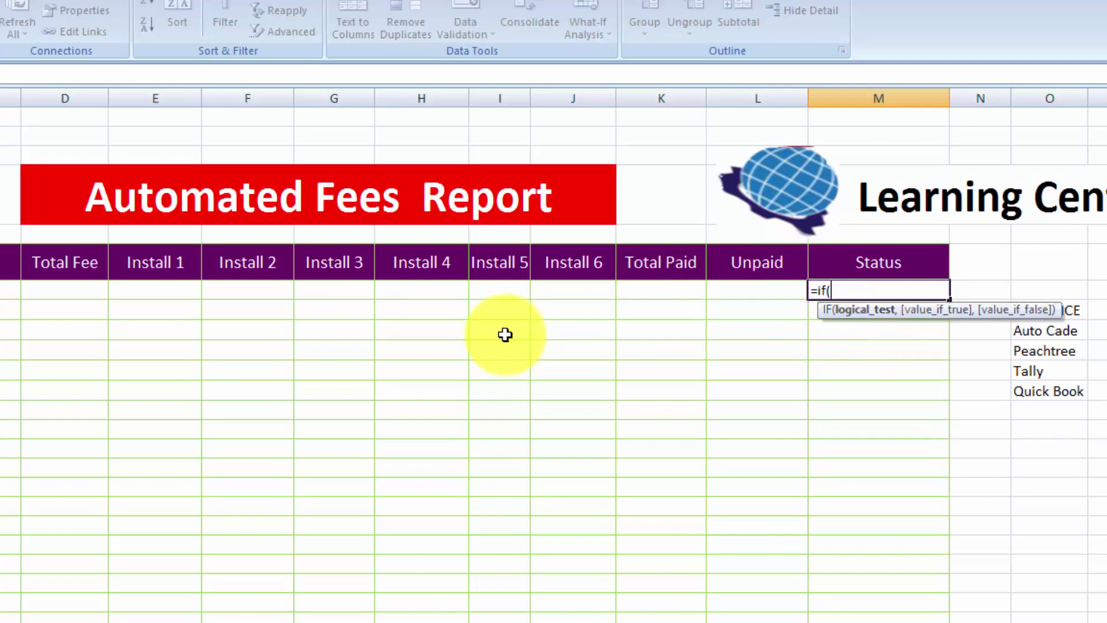
pyautogui.click(95, 292)
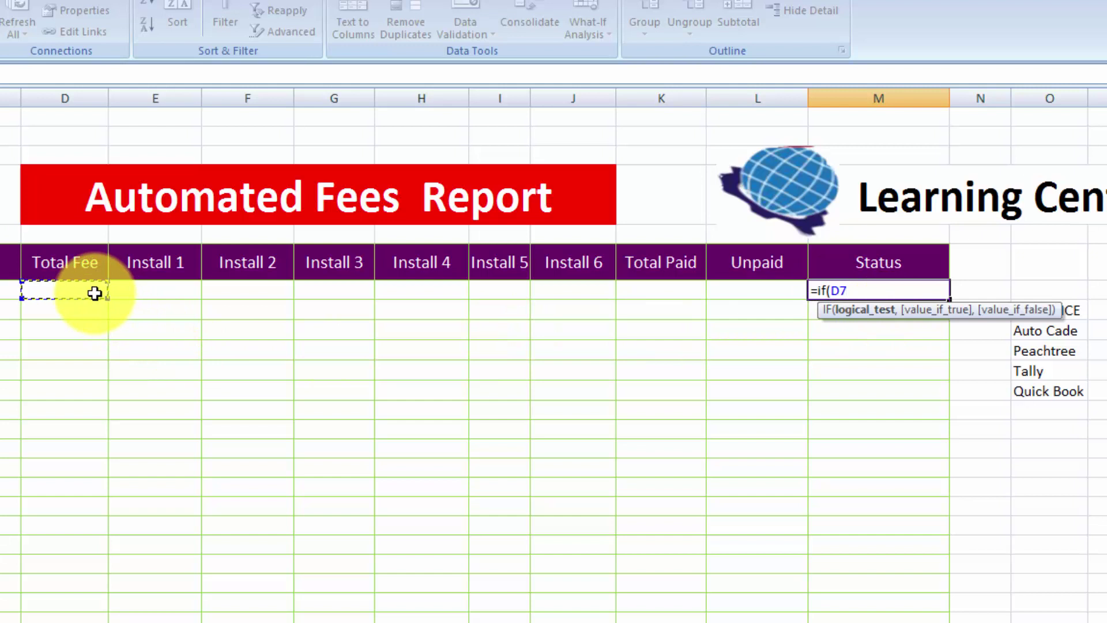
pyautogui.write('=')
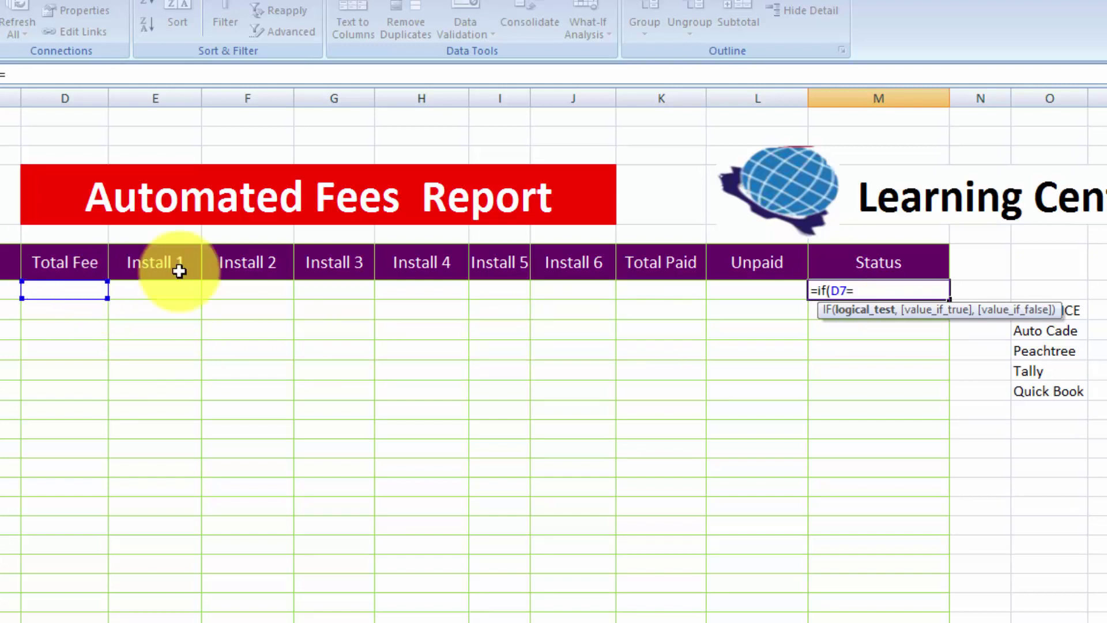
pyautogui.click(682, 292)
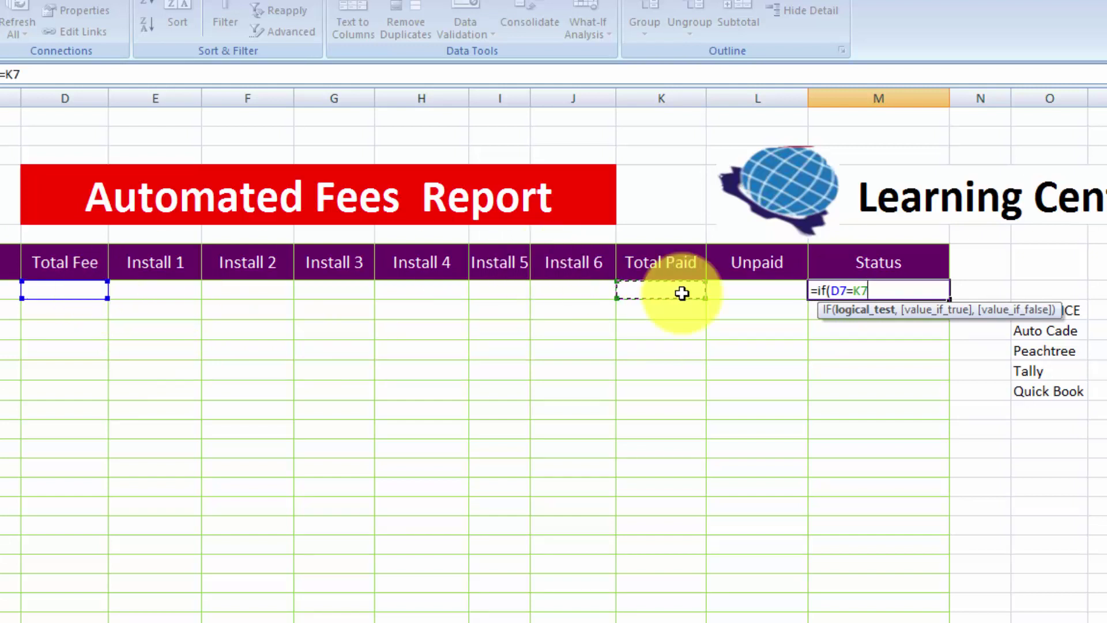
pyautogui.write(',')
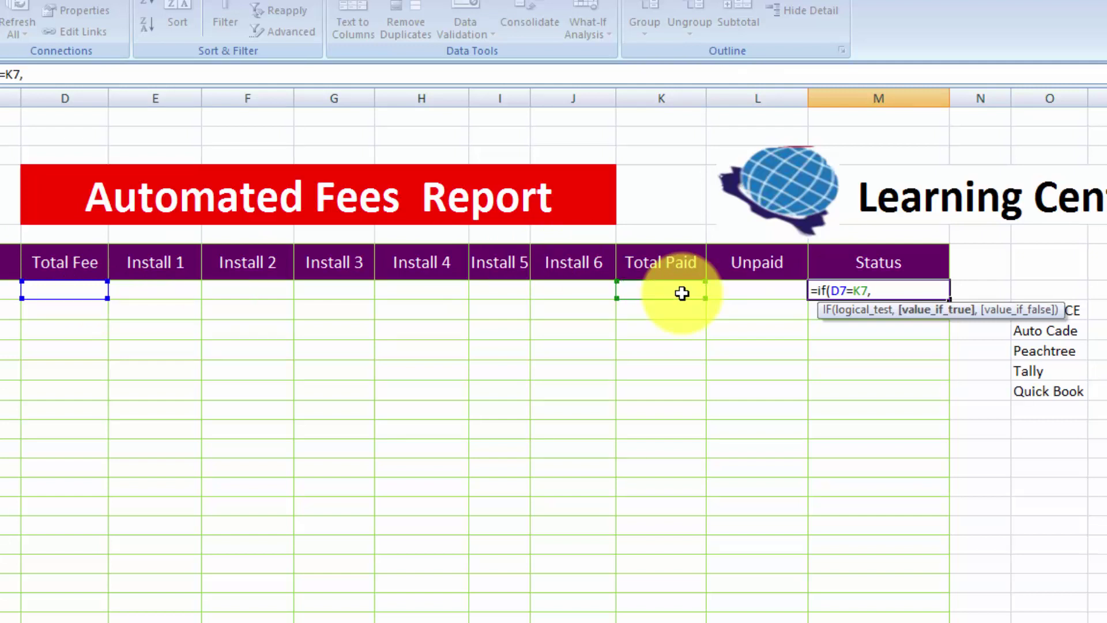
pyautogui.write('"complete')
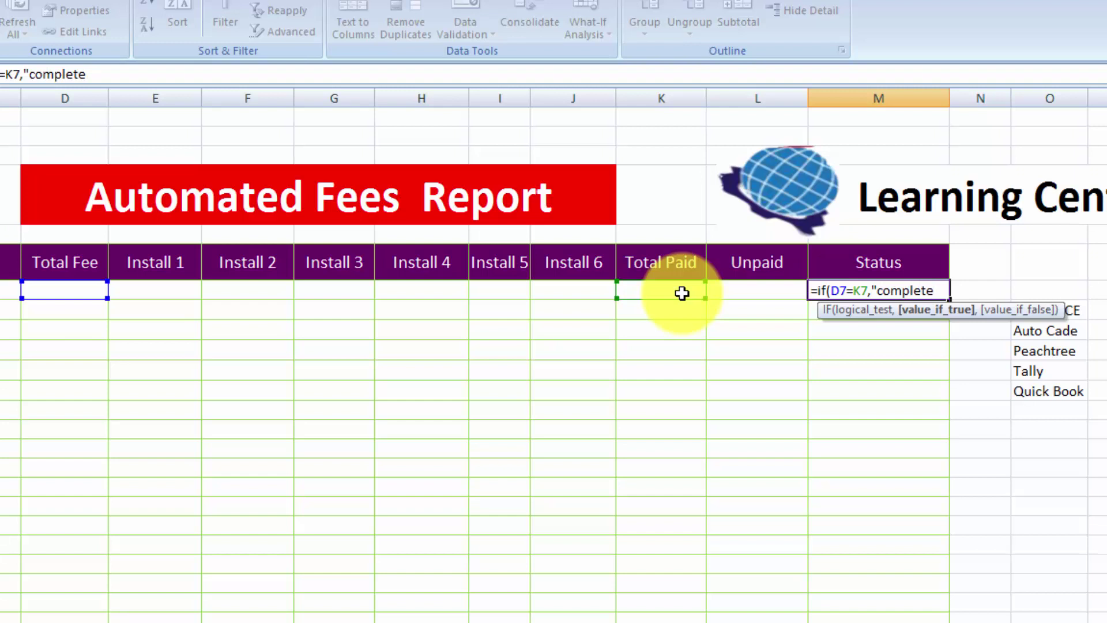
pyautogui.write('",')
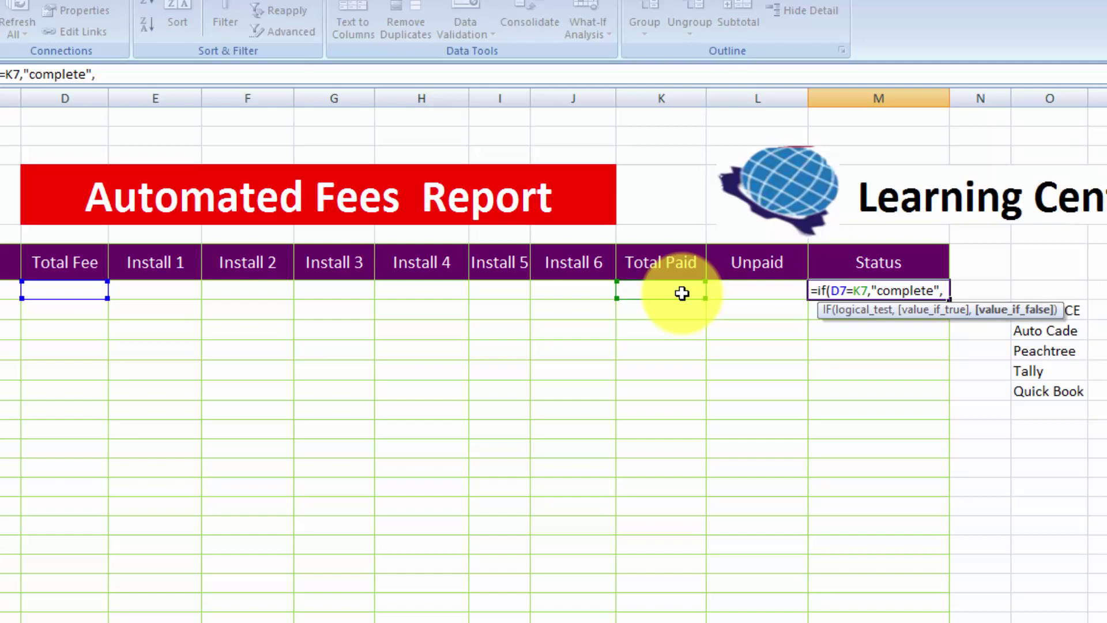
pyautogui.write('"pending"')
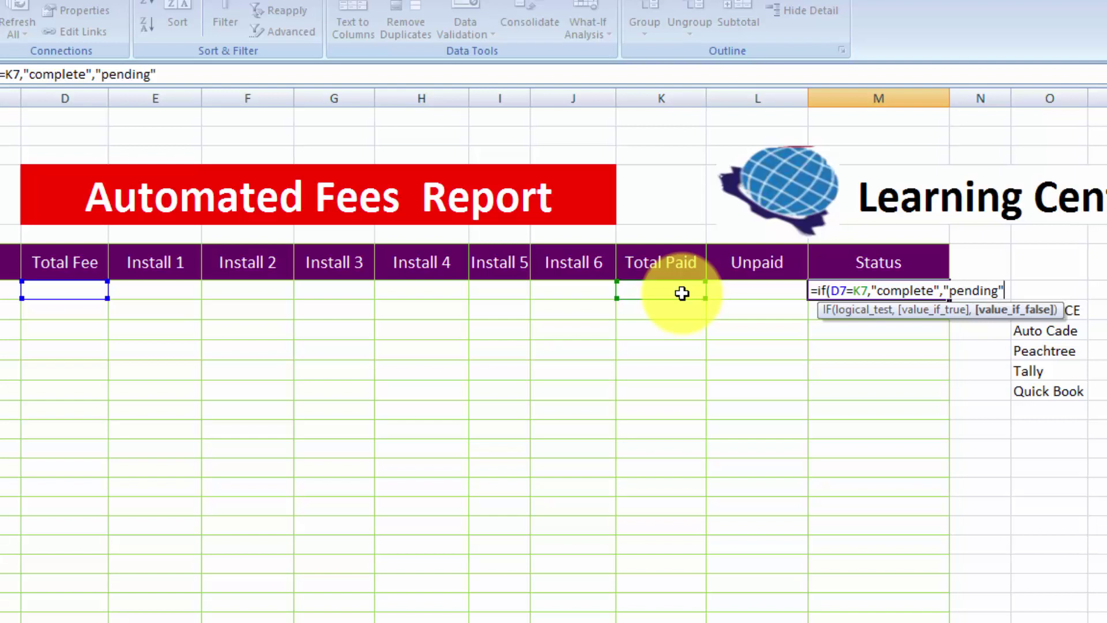
pyautogui.write(')')
pyautogui.press('Return')
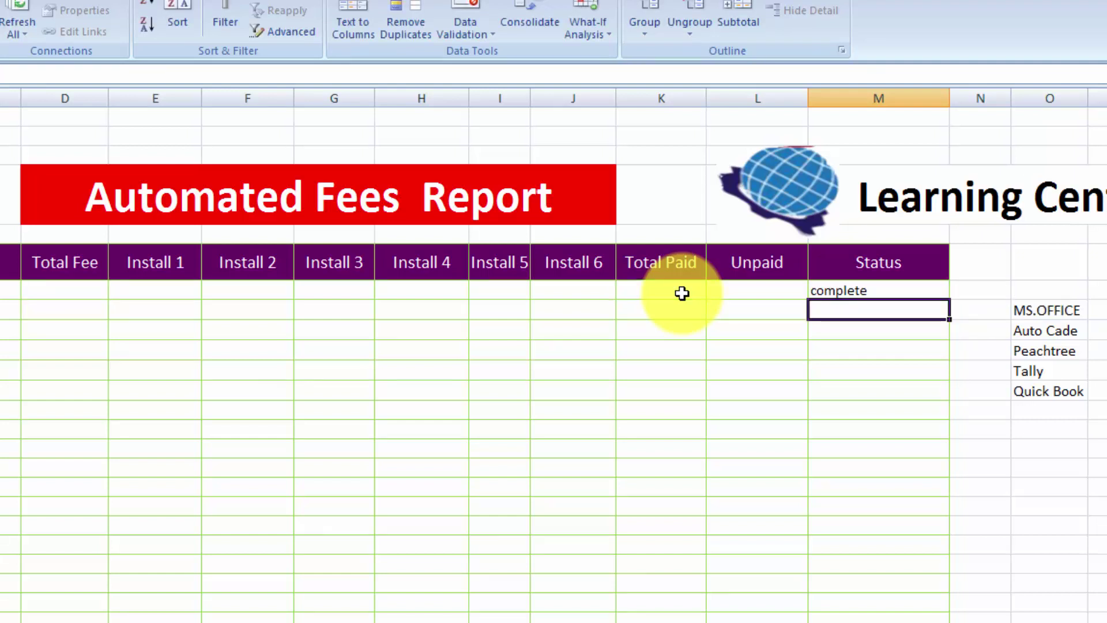
# Extend the Status formula in M7 with a blank-name check so it reads =IF(B7="","",IF(D7=K7,"complete","pending")).
pyautogui.click(852, 288)
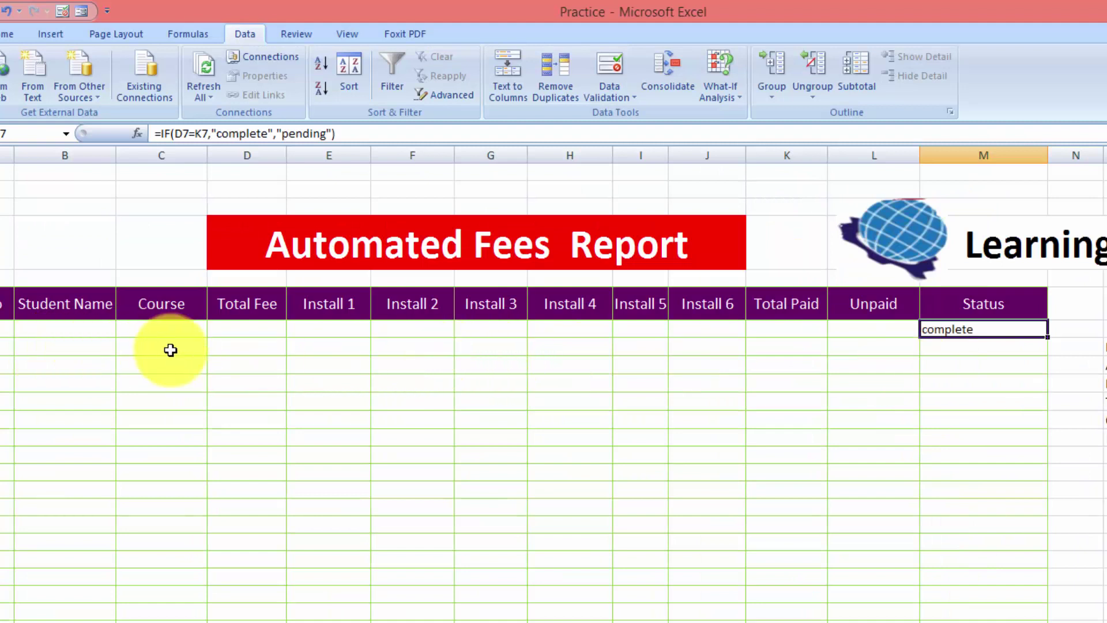
pyautogui.doubleClick(1001, 330)
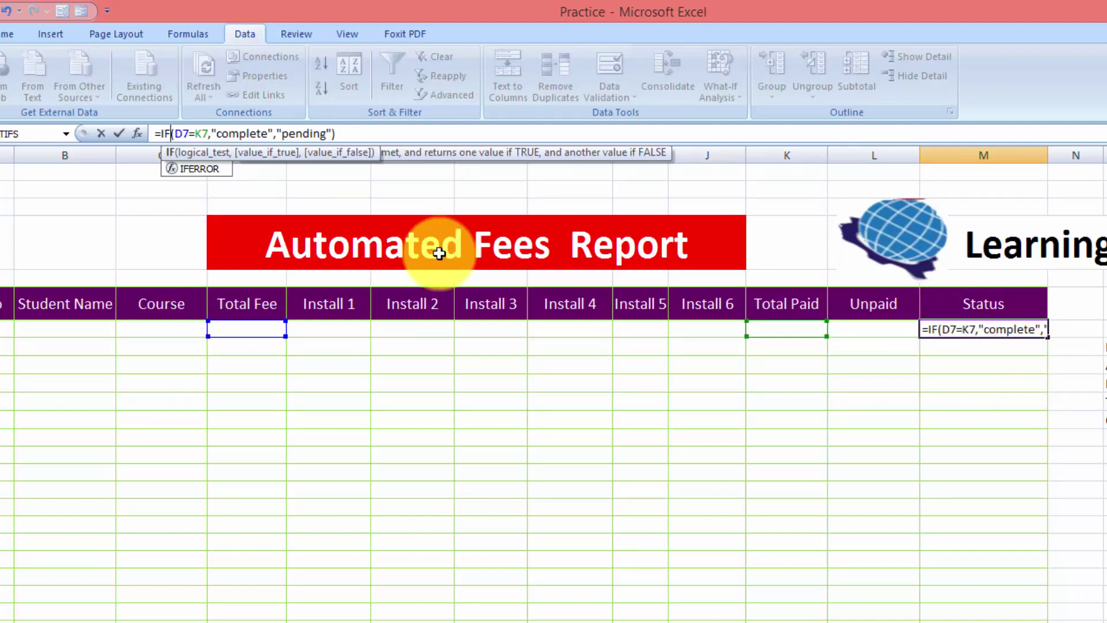
pyautogui.write('(')
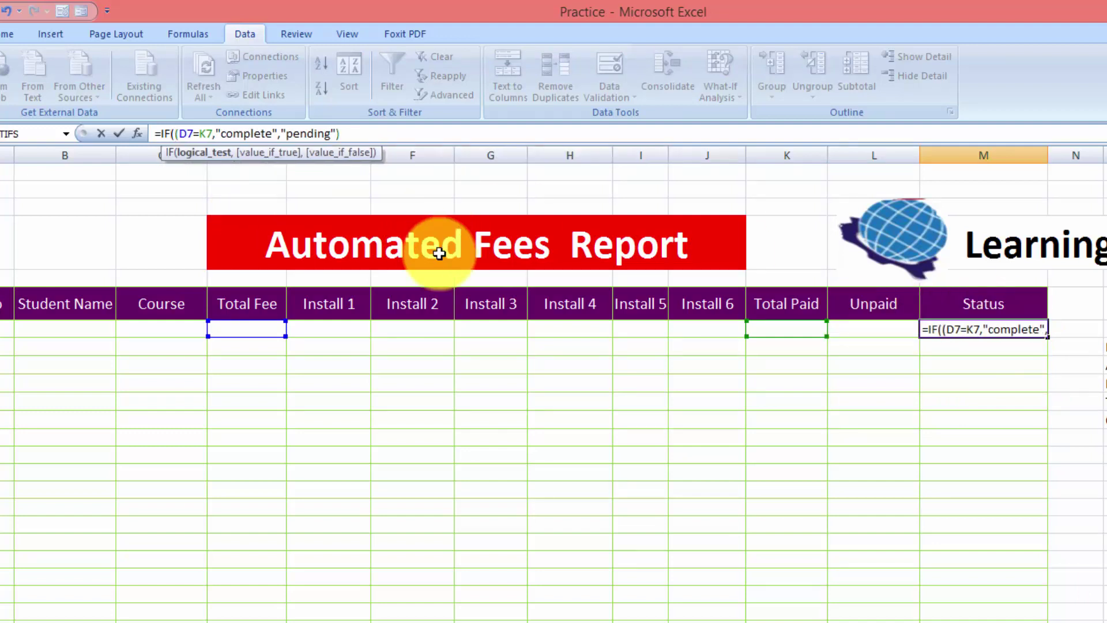
pyautogui.click(101, 328)
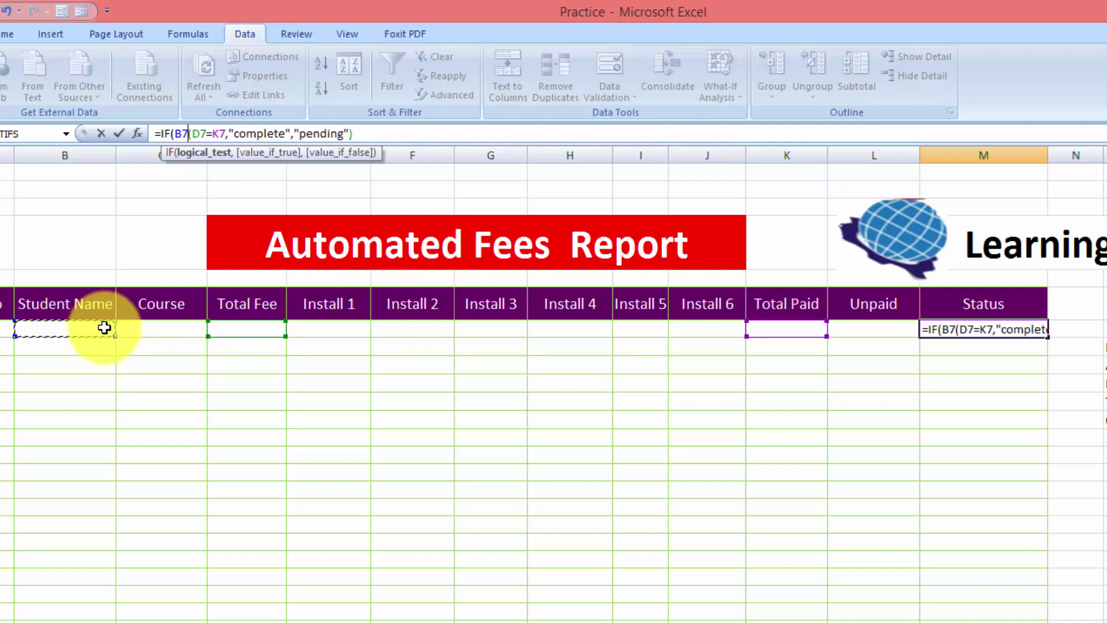
pyautogui.write('=')
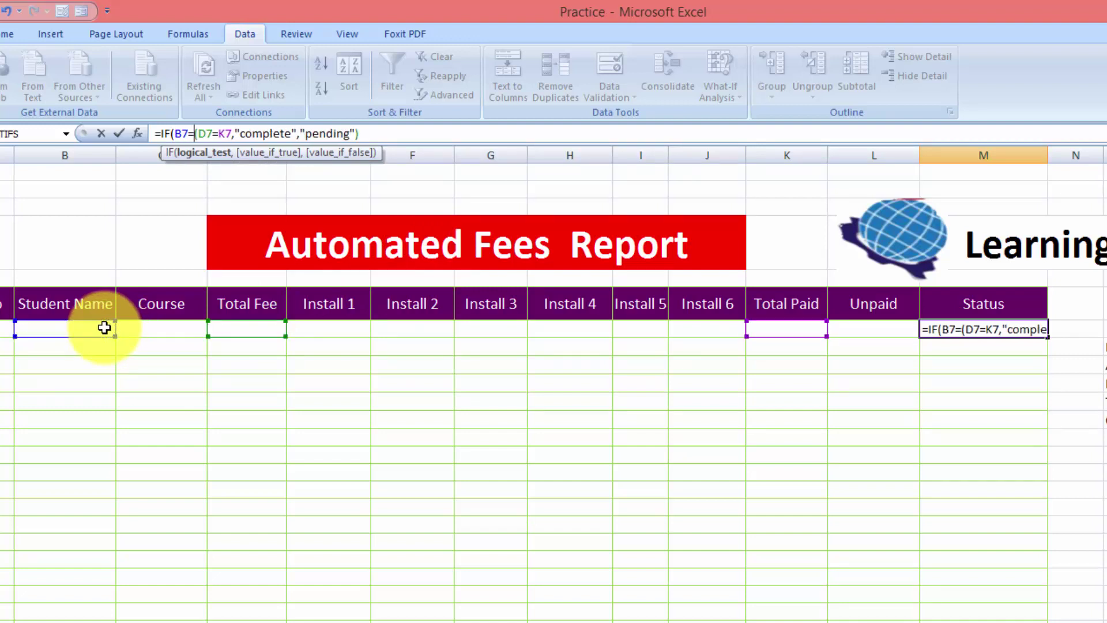
pyautogui.write('""')
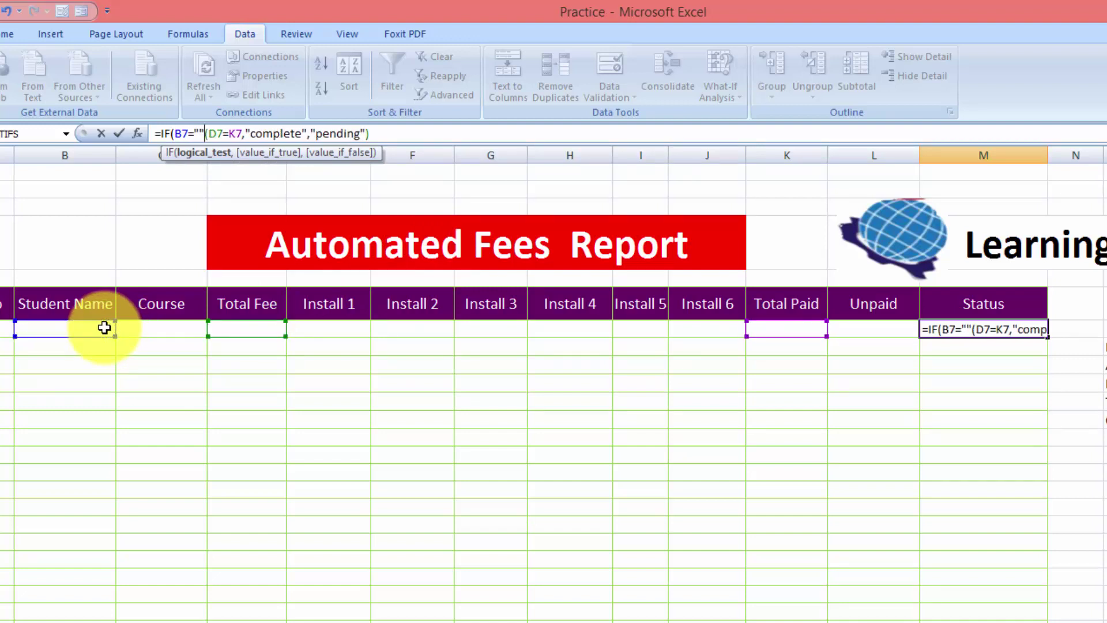
pyautogui.write(',"')
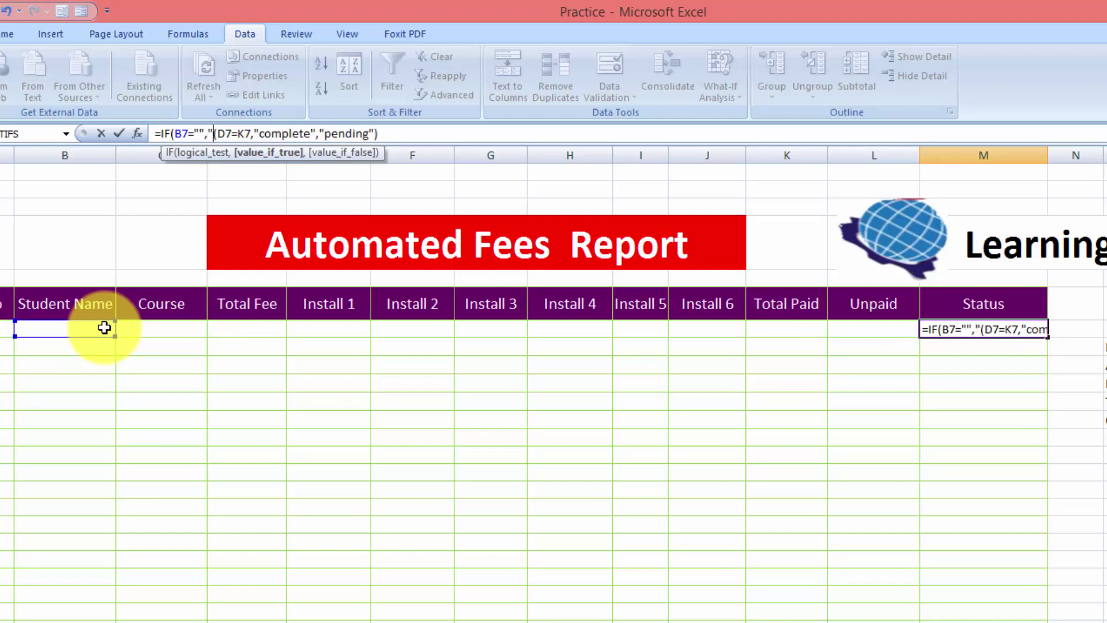
pyautogui.write('"')
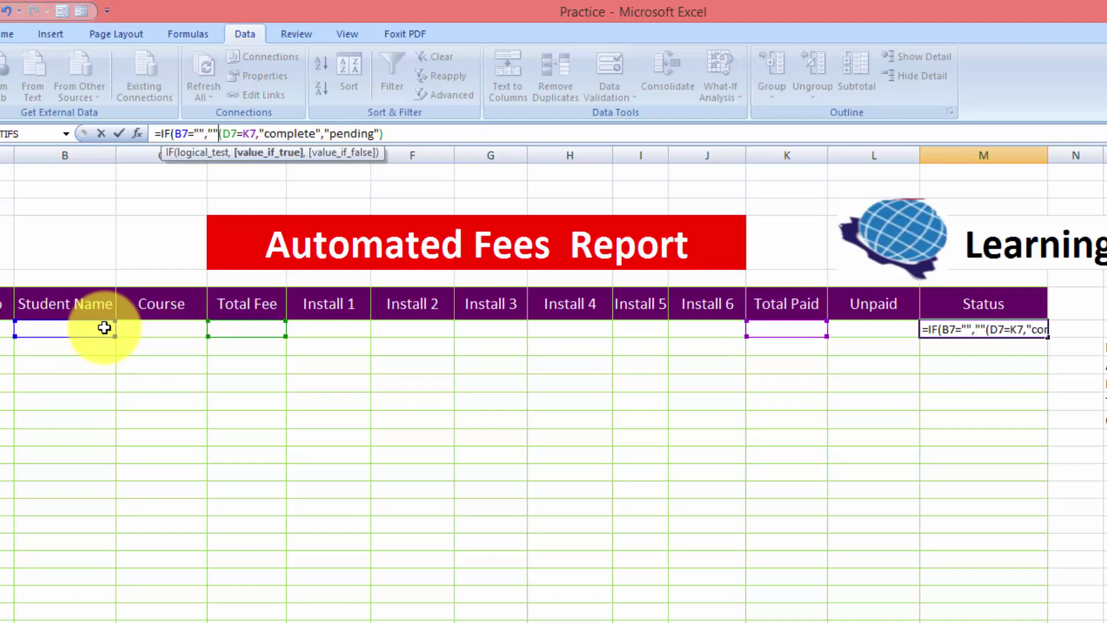
pyautogui.write(',')
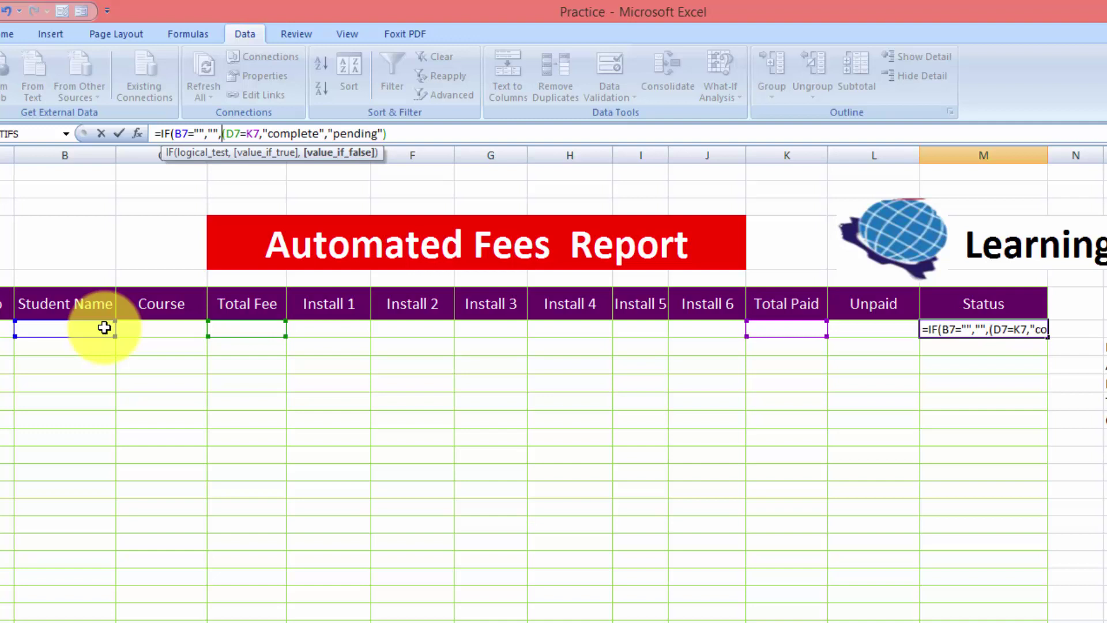
pyautogui.write('if')
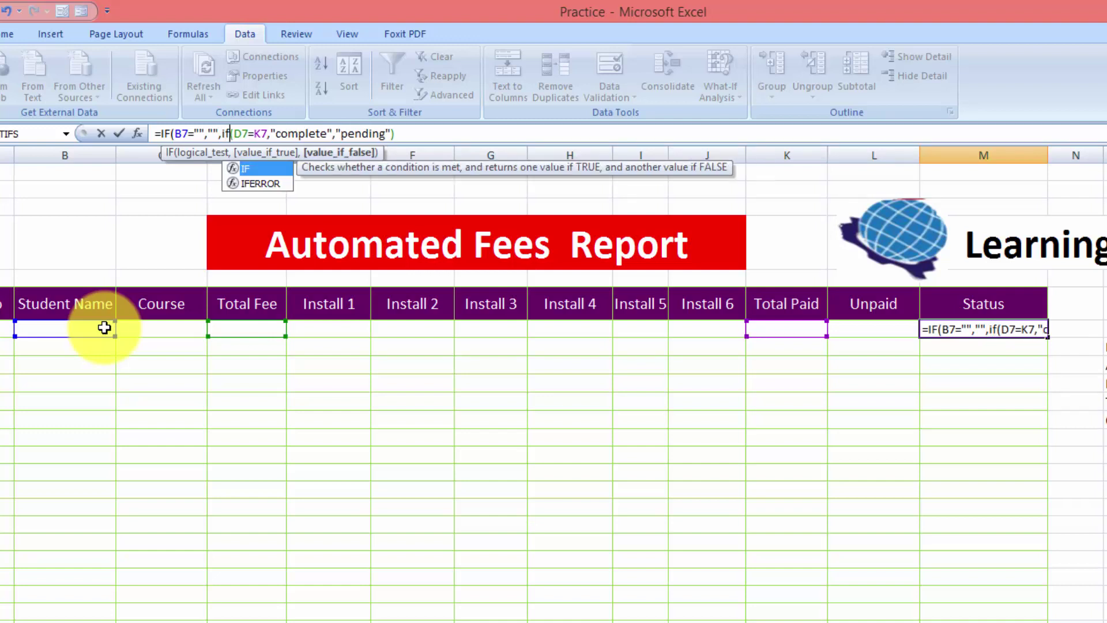
pyautogui.click(424, 139)
pyautogui.write(')')
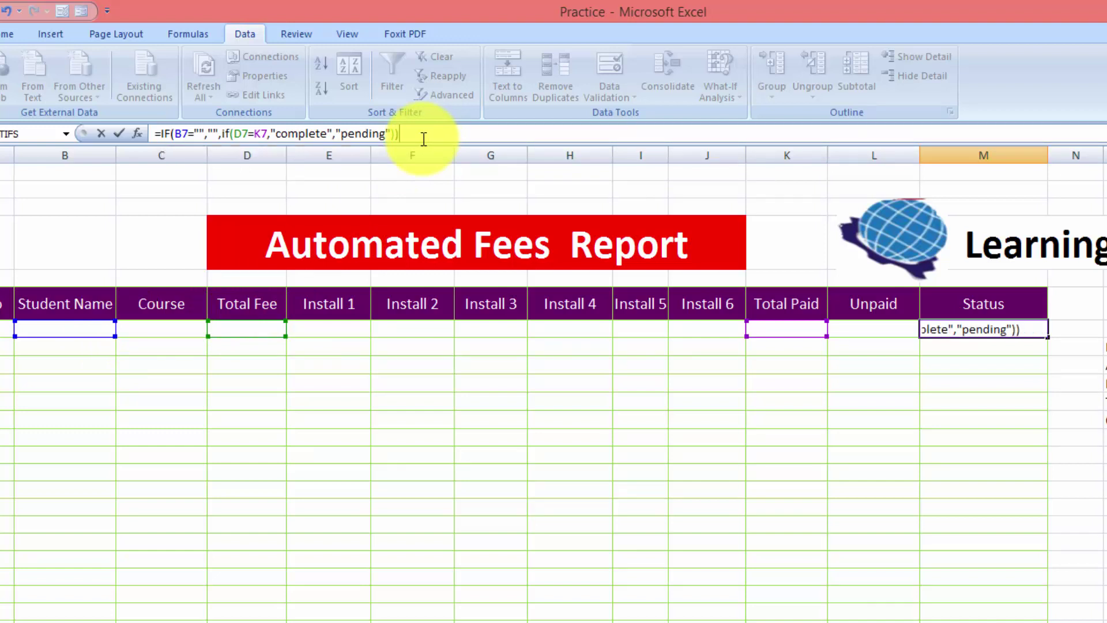
pyautogui.press('Return')
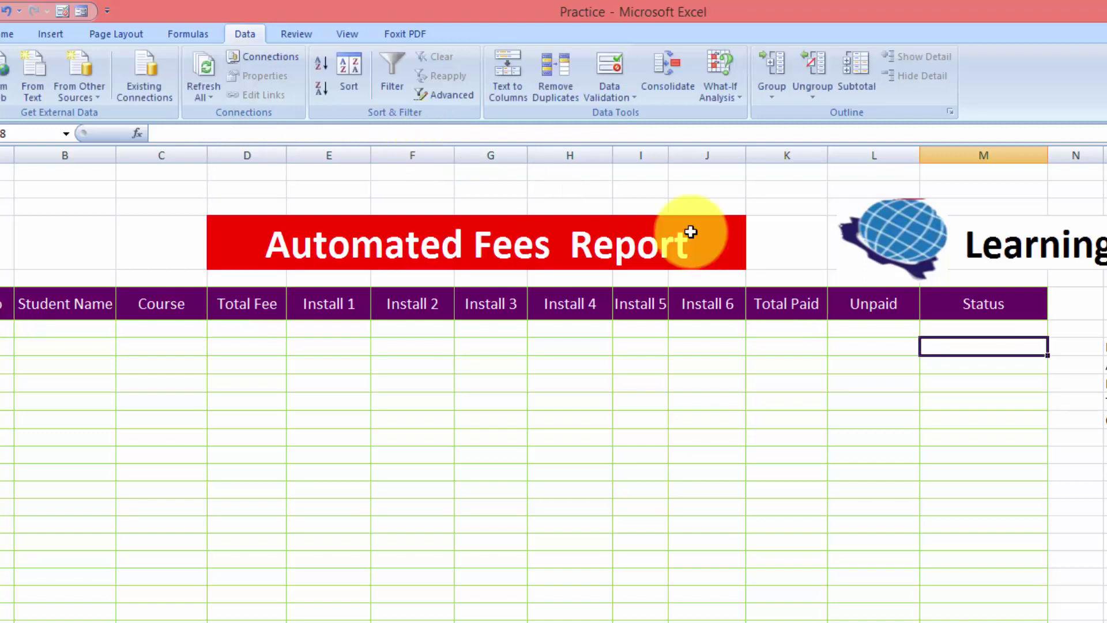
pyautogui.click(973, 328)
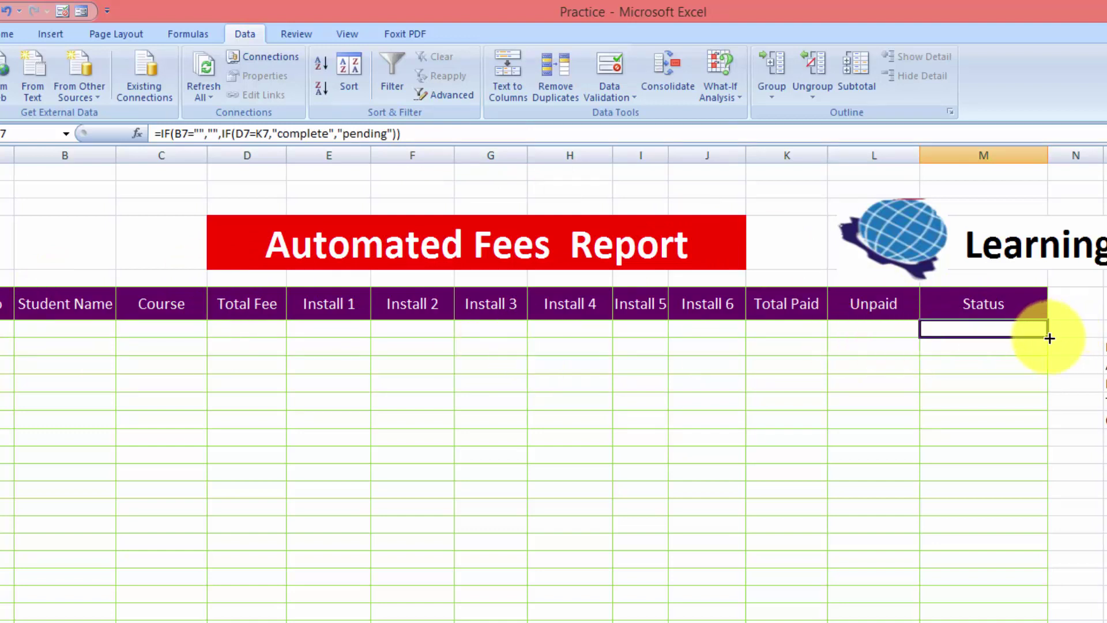
# Fill the Status formula from M7 down the column through the table rows.
pyautogui.moveTo(1050, 338)
pyautogui.mouseDown()
pyautogui.moveTo(1063, 438)
pyautogui.moveTo(1062, 603)
pyautogui.mouseUp()
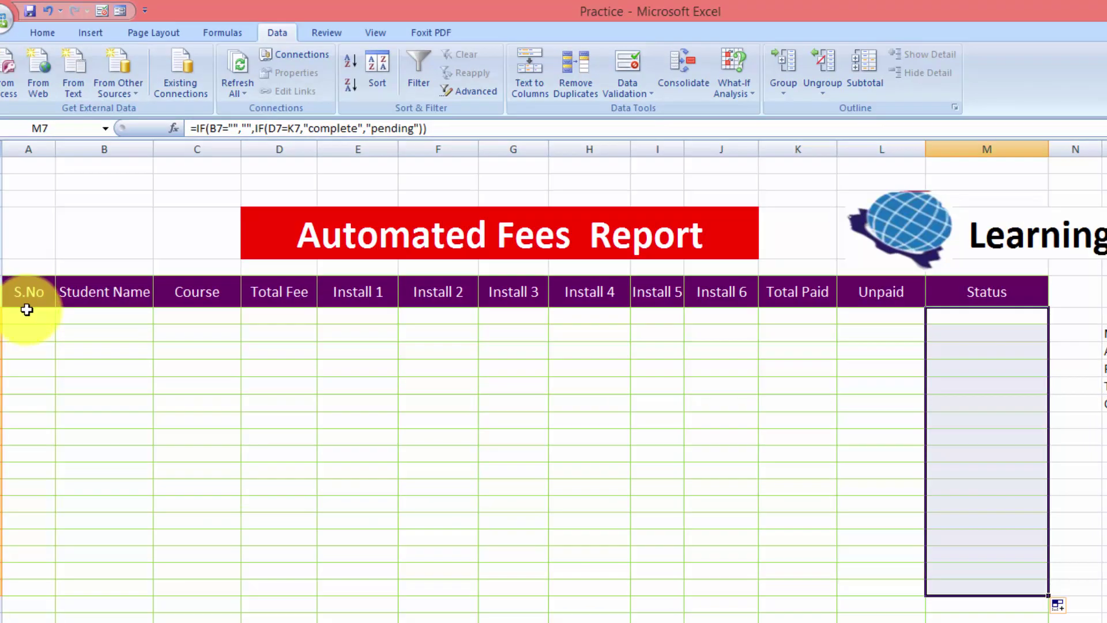
# Enter the first student's full name in B7 and choose Auto Cade as the course in C7.
pyautogui.click(131, 316)
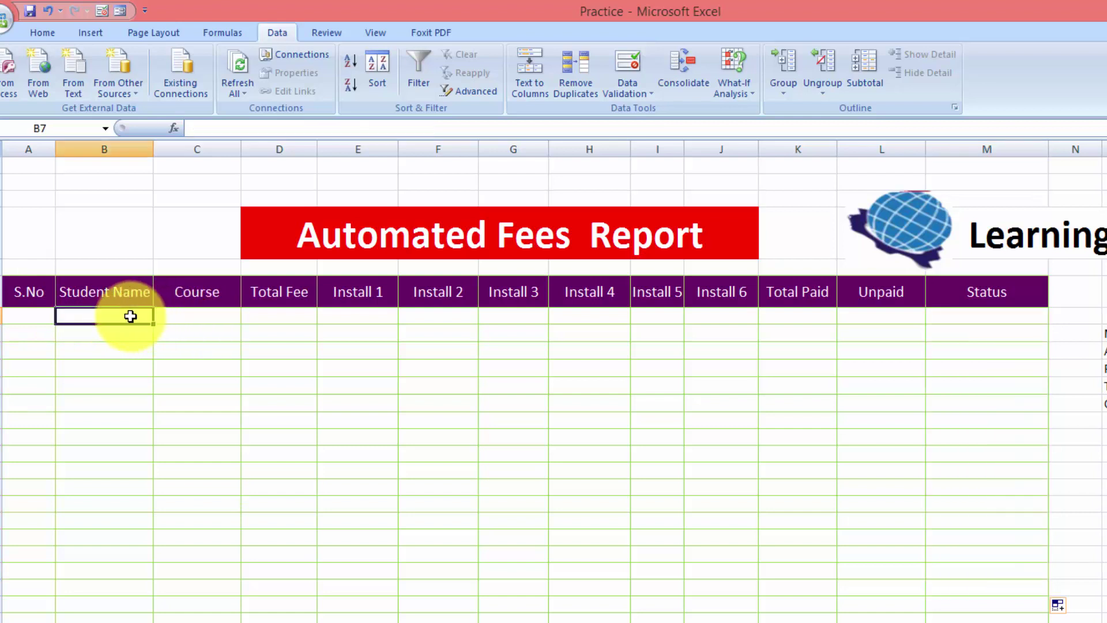
pyautogui.write('sa')
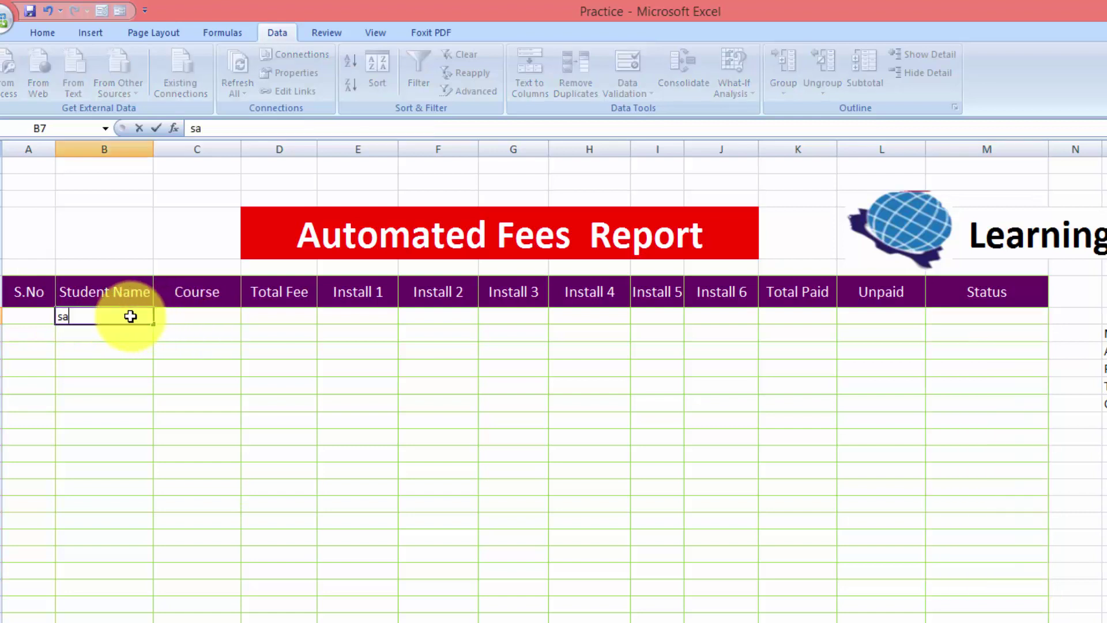
pyautogui.write('jid Hussain')
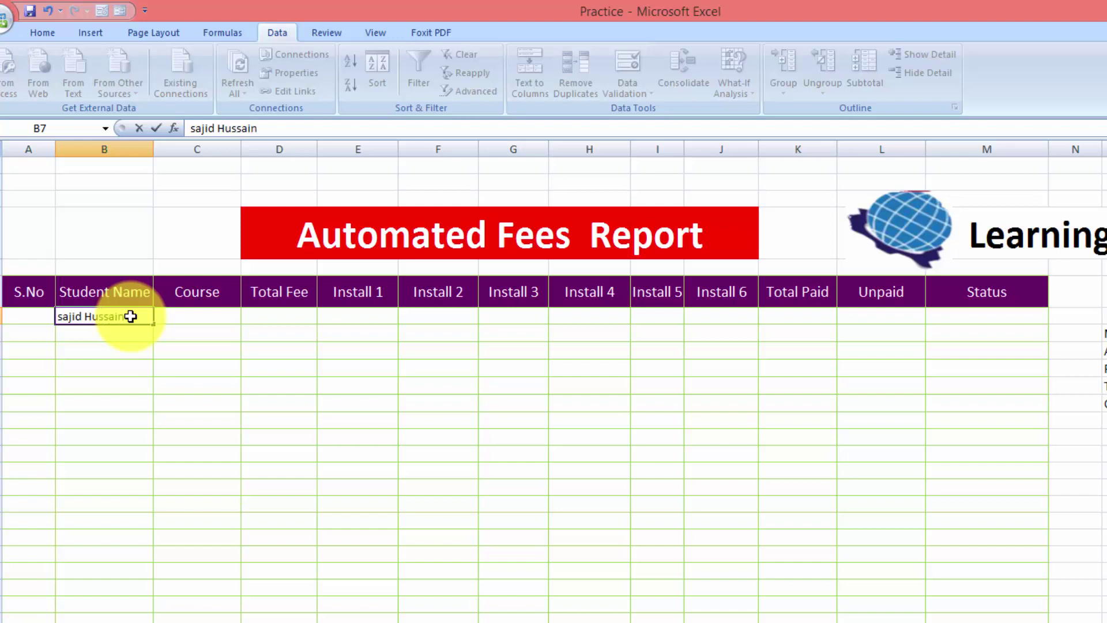
pyautogui.press('Return')
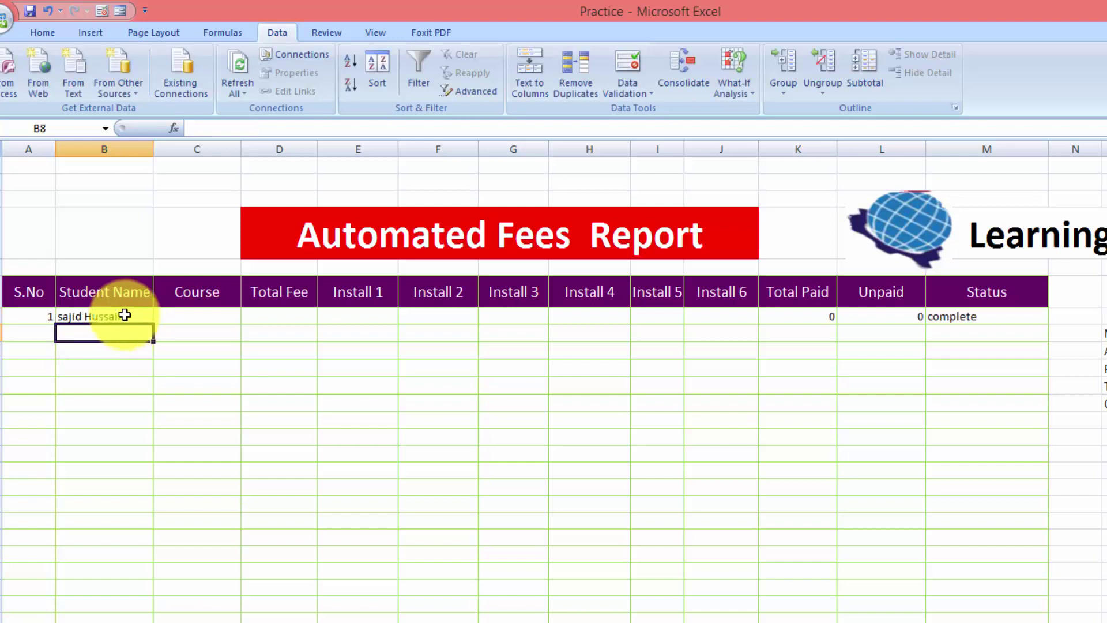
pyautogui.click(185, 321)
pyautogui.click(248, 317)
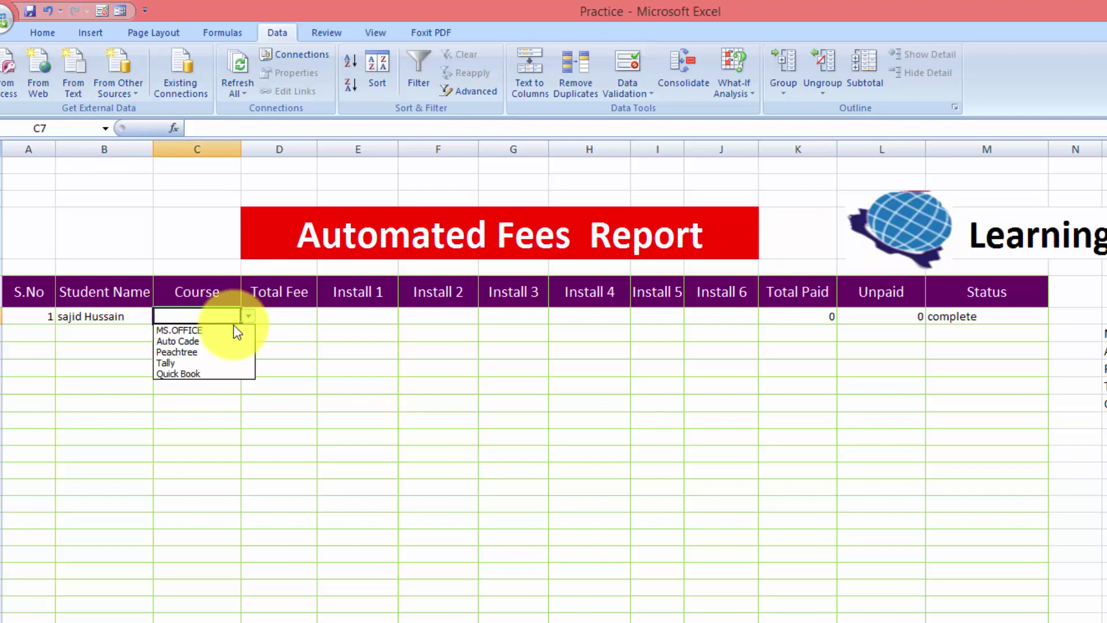
pyautogui.click(223, 340)
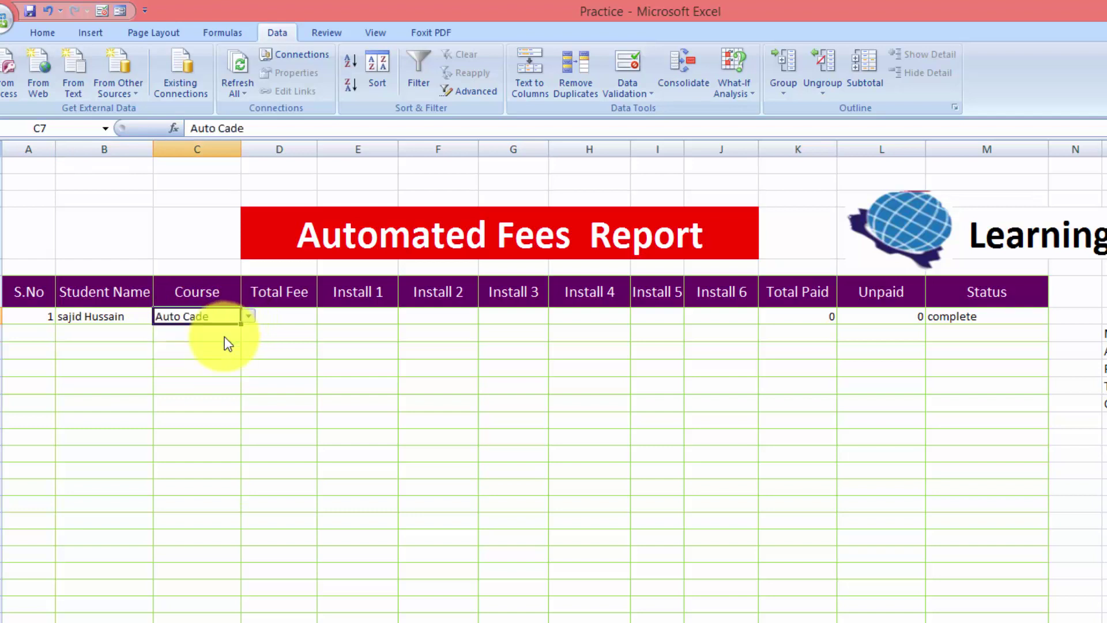
# Enter 24000 as the first student's Total Fee in D7 and 1200 as Install 1 in E7.
pyautogui.click(300, 320)
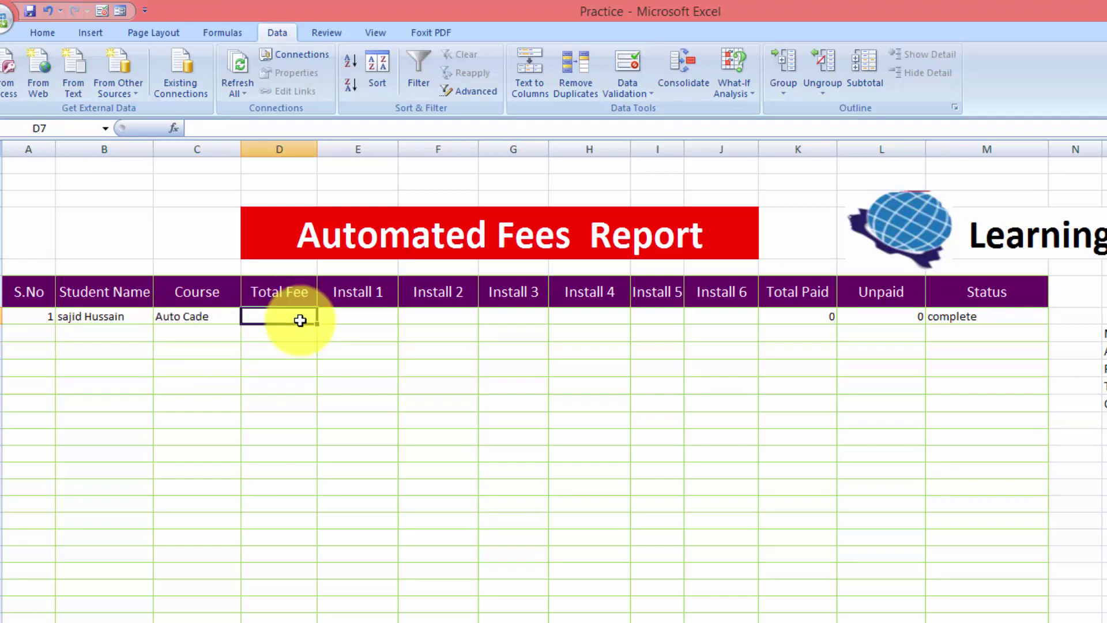
pyautogui.write('2400')
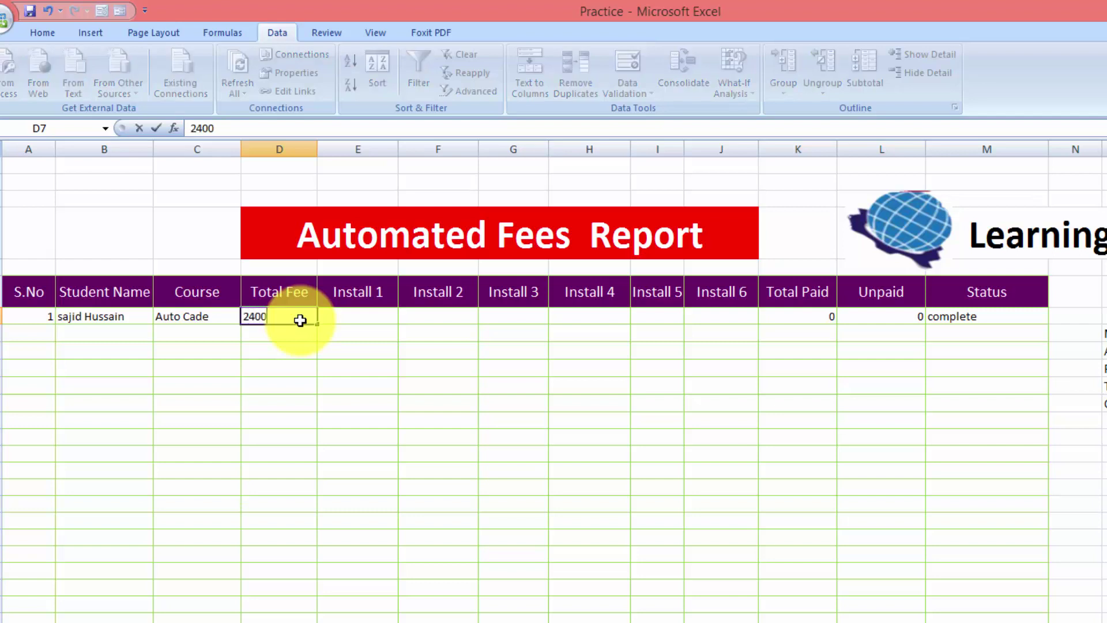
pyautogui.write('0')
pyautogui.press('Tab')
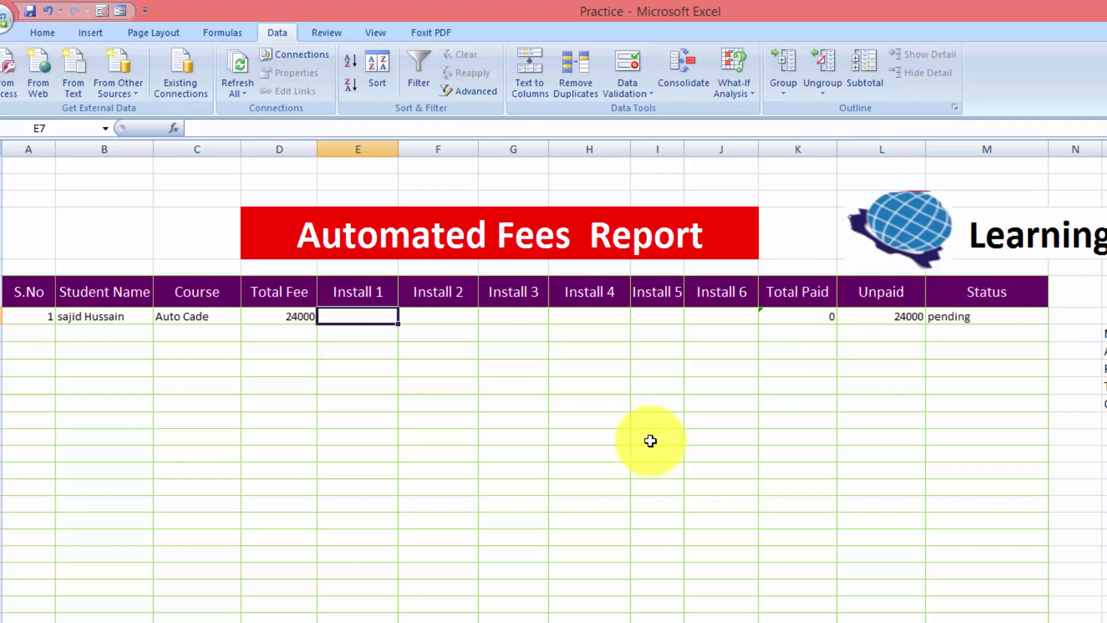
pyautogui.write('1200')
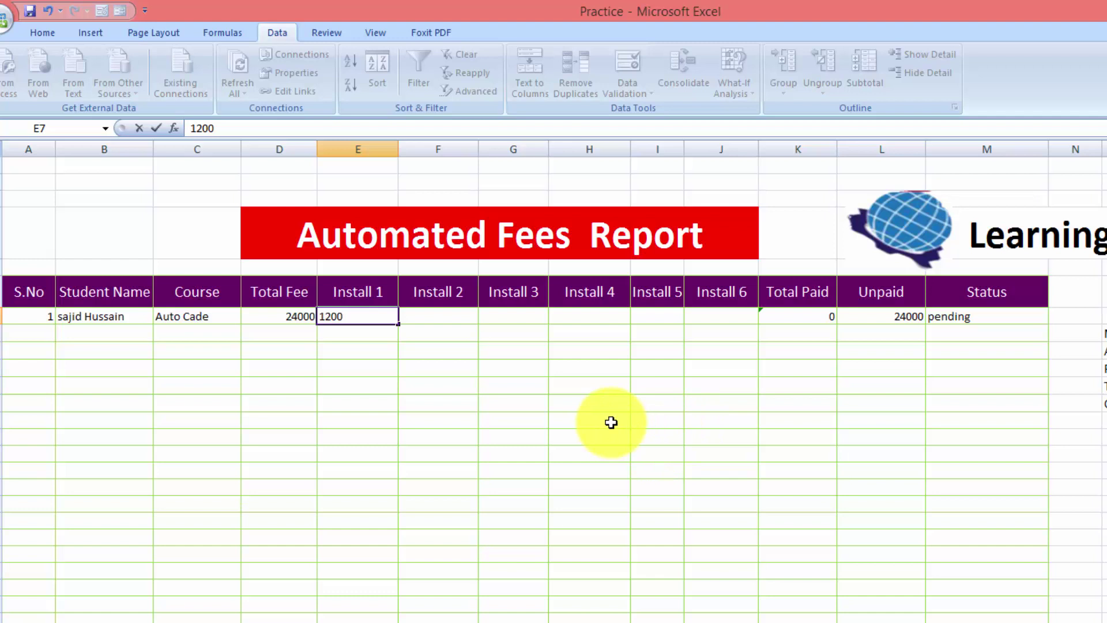
# Enter 3400 for Install 2 in F7 and 2100 for Install 3 in G7.
pyautogui.click(429, 315)
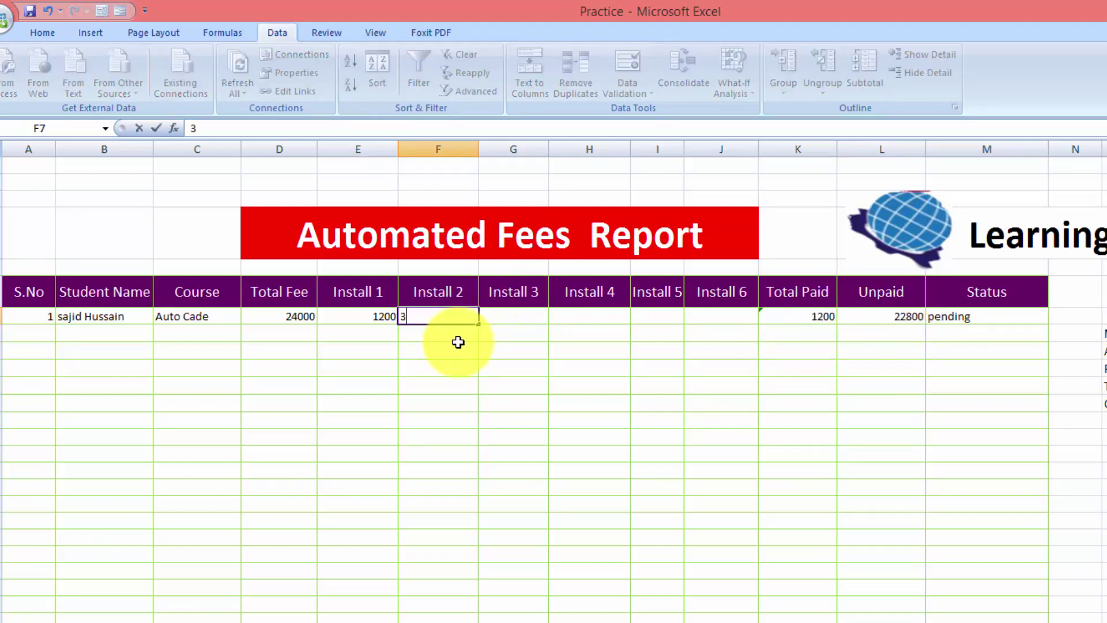
pyautogui.write('3400')
pyautogui.press('Tab')
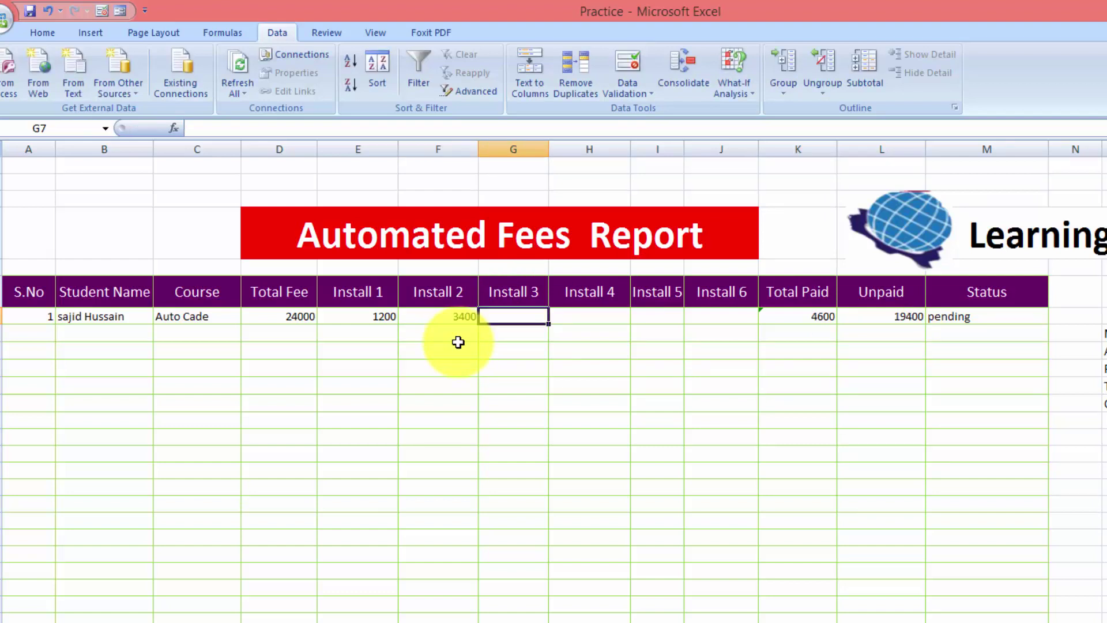
pyautogui.write('2100')
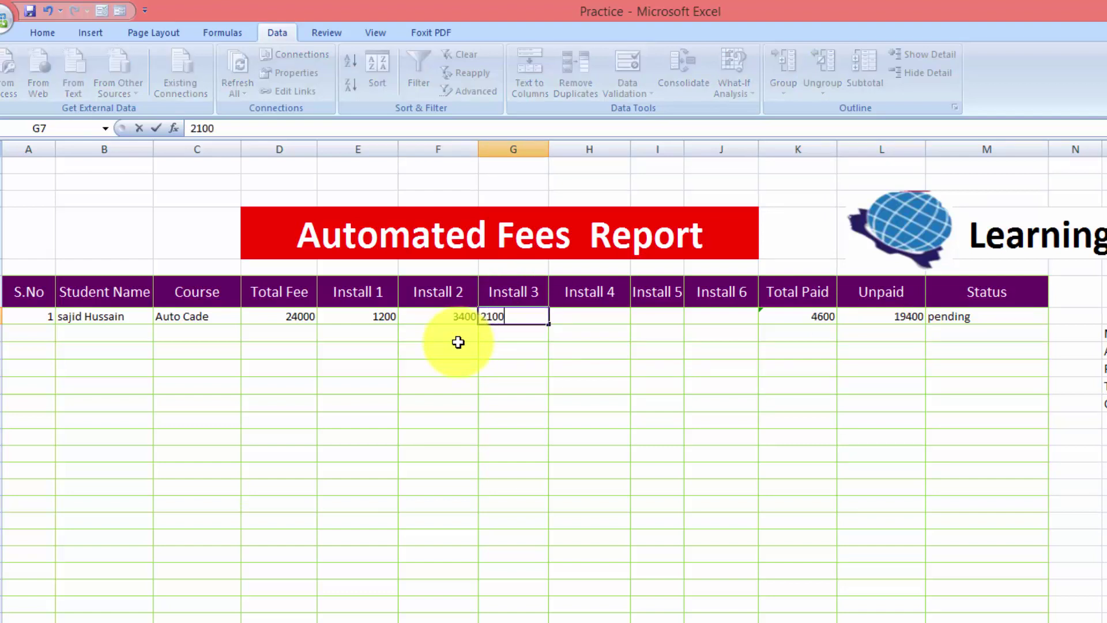
pyautogui.press('Tab')
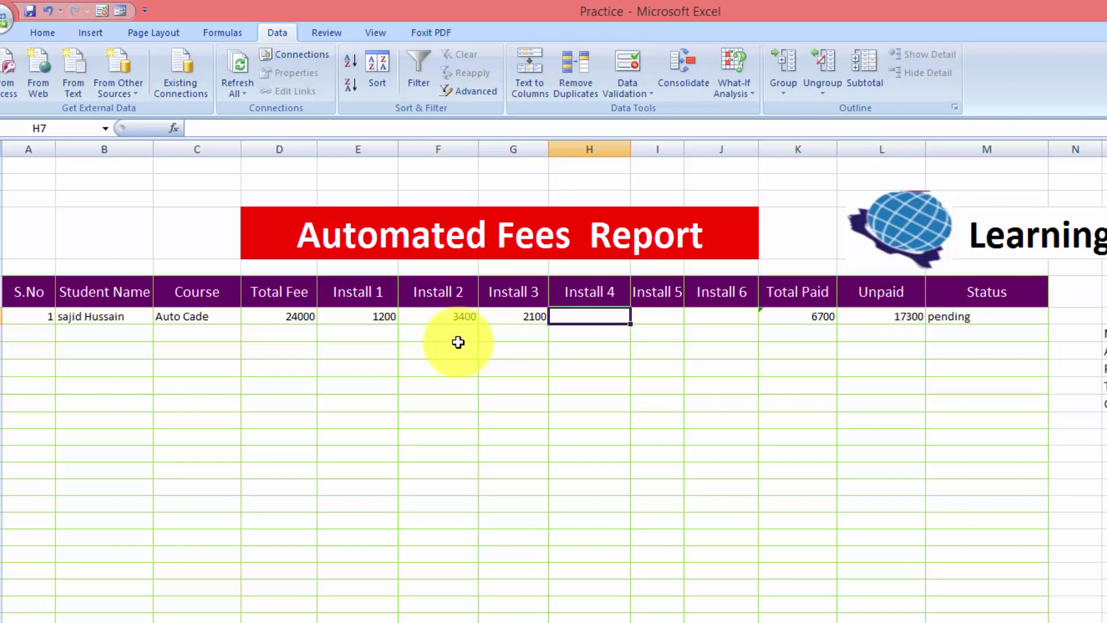
# Enter 6000 for the first student's Install 4 in H7.
pyautogui.write('1')
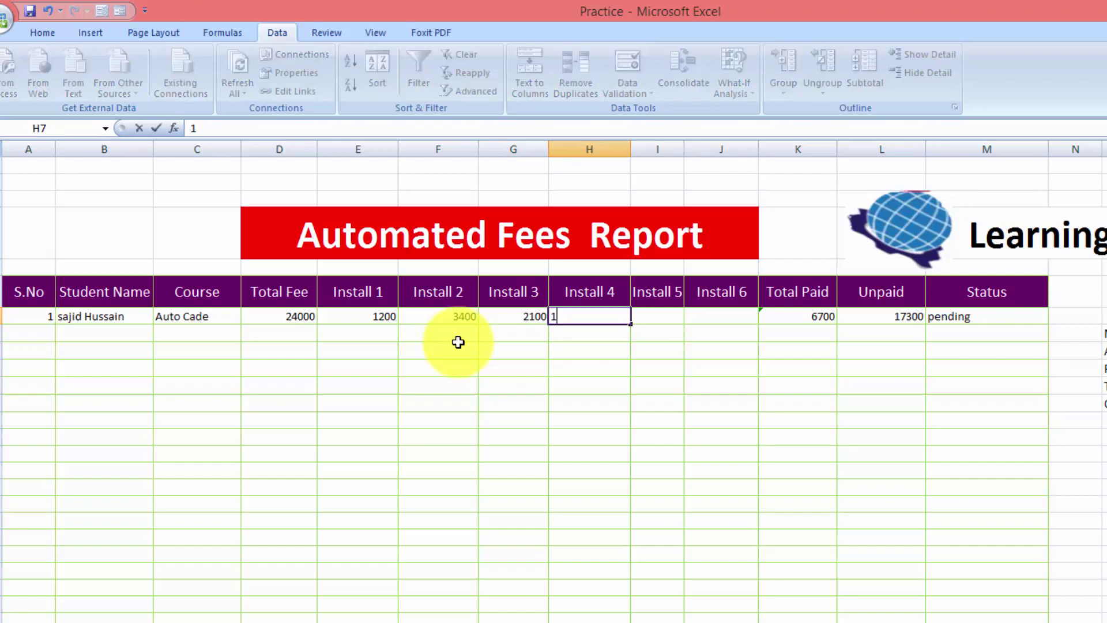
pyautogui.write('3')
pyautogui.press('BackSpace')
pyautogui.press('BackSpace')
pyautogui.write('6000')
pyautogui.press('Tab')
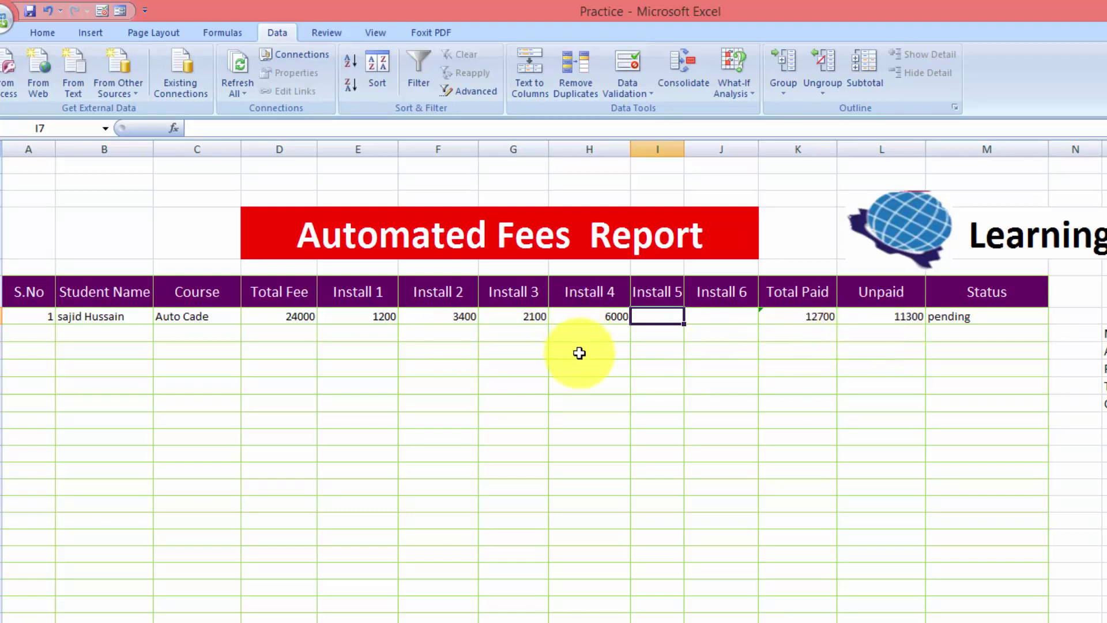
# Enter 5500 for Install 5 in I7 and 5800 for Install 6 in J7.
pyautogui.write('55')
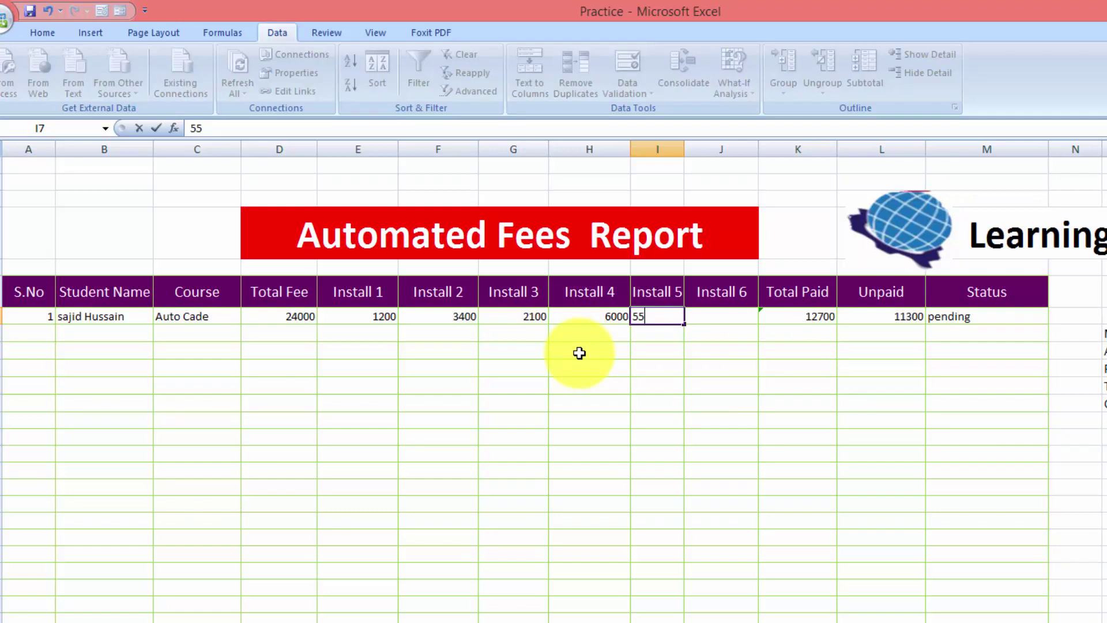
pyautogui.write('00')
pyautogui.press('Tab')
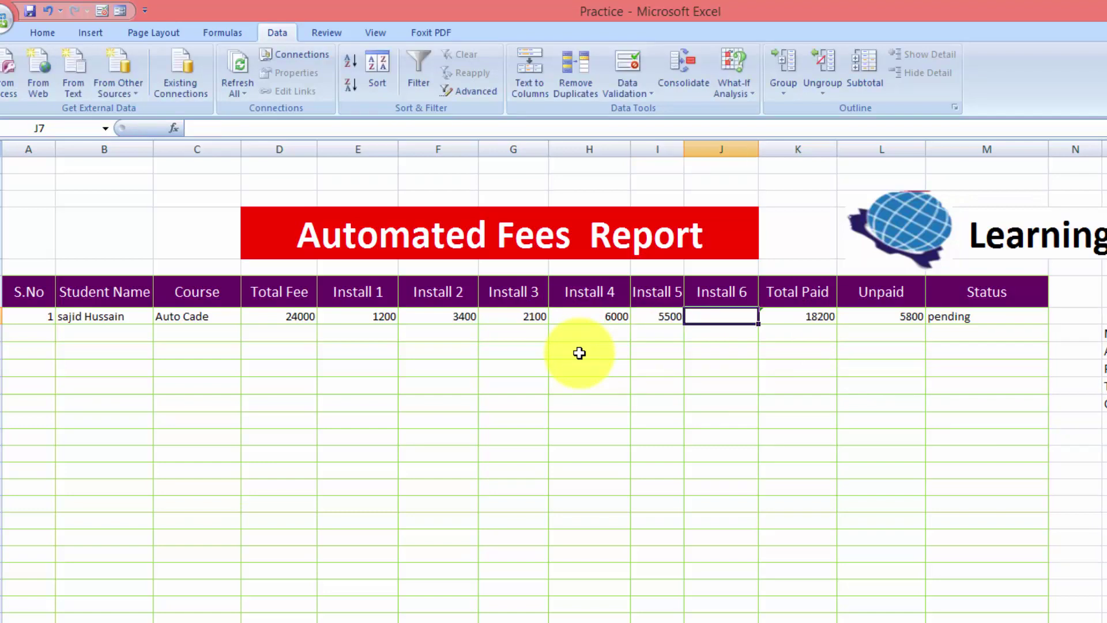
pyautogui.write('58')
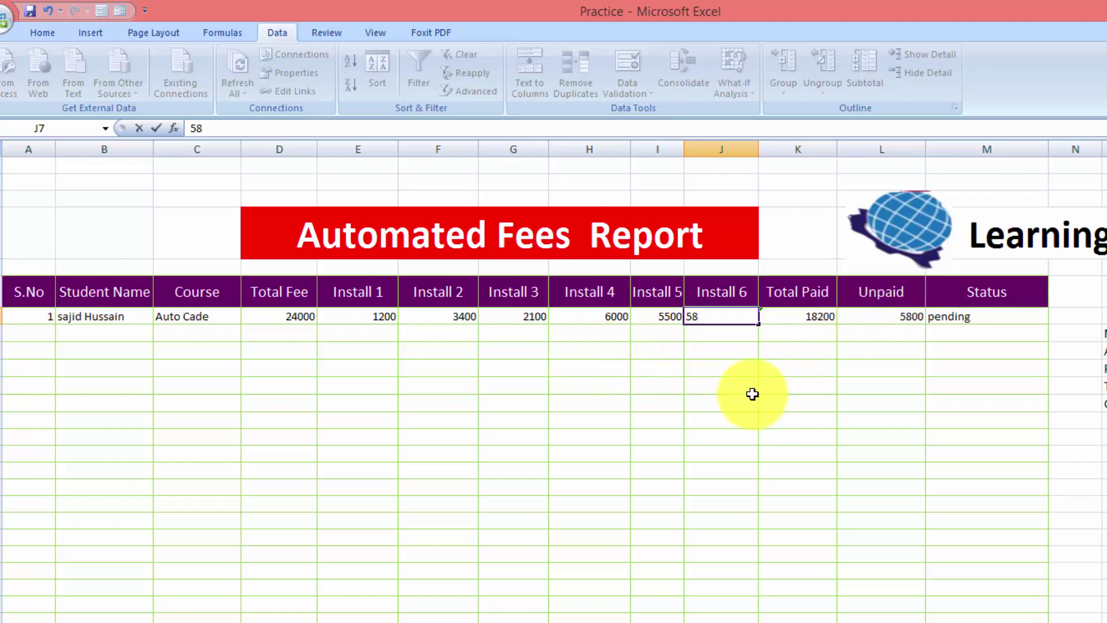
pyautogui.write('00')
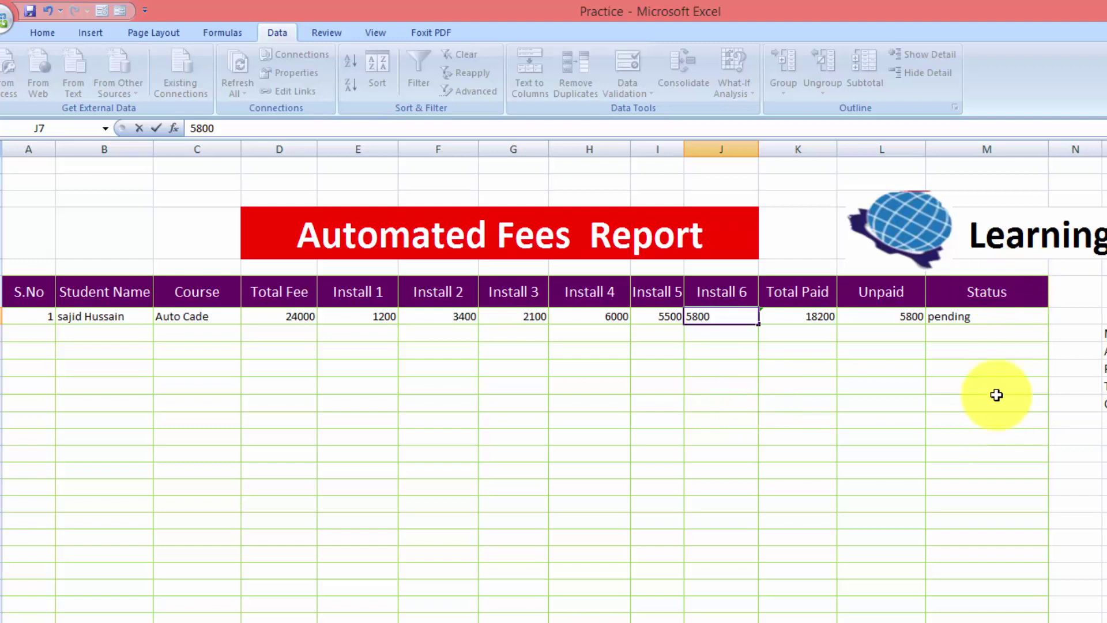
pyautogui.press('Tab')
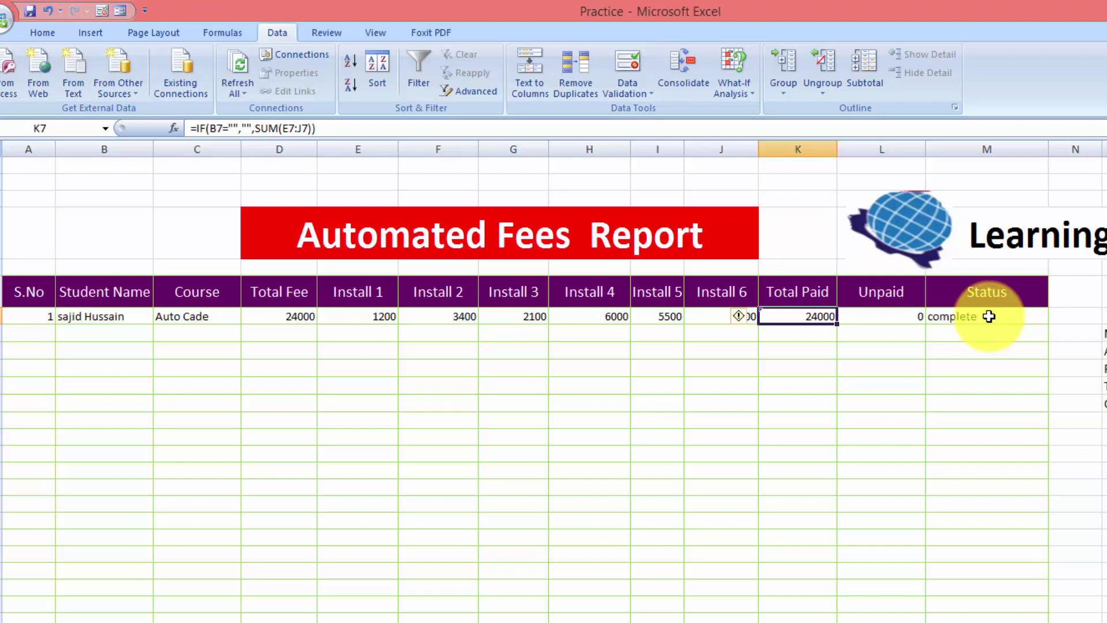
# Add a conditional formatting rule to the Status cells from M7 down, giving text containing "Complete" Green Fill with Dark Green Text.
pyautogui.moveTo(989, 316); pyautogui.dragTo(1004, 622)
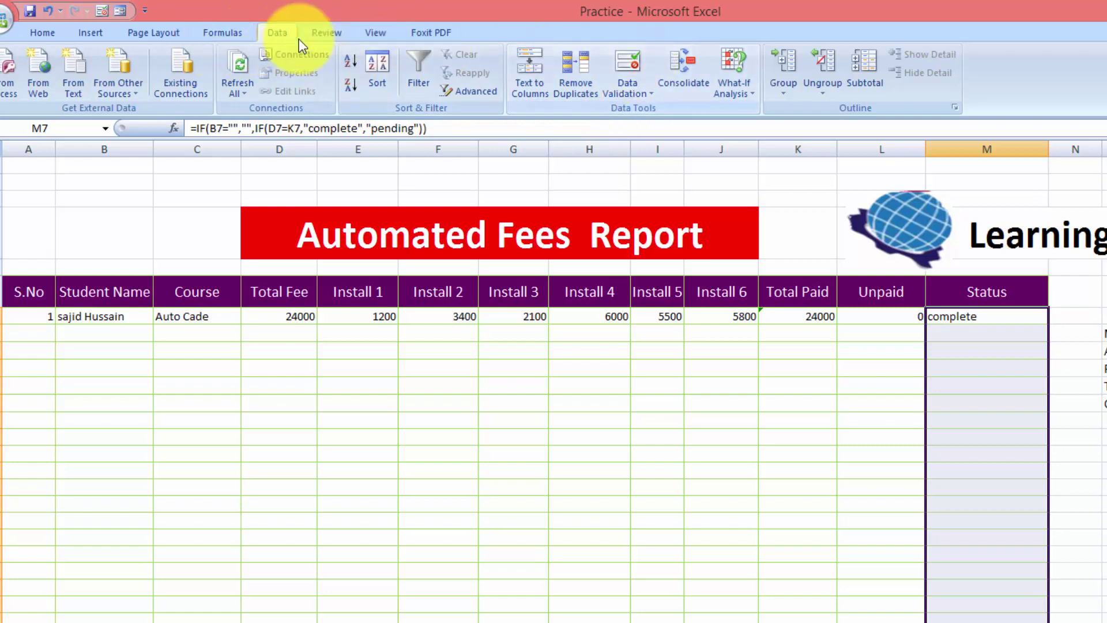
pyautogui.click(45, 34)
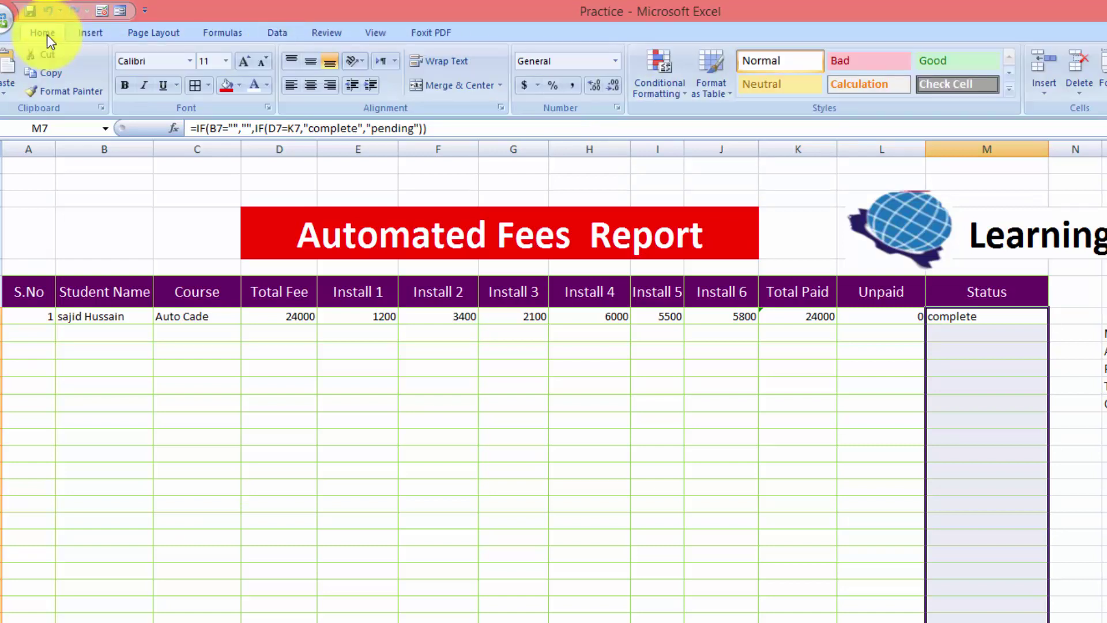
pyautogui.click(679, 86)
pyautogui.moveTo(694, 122)
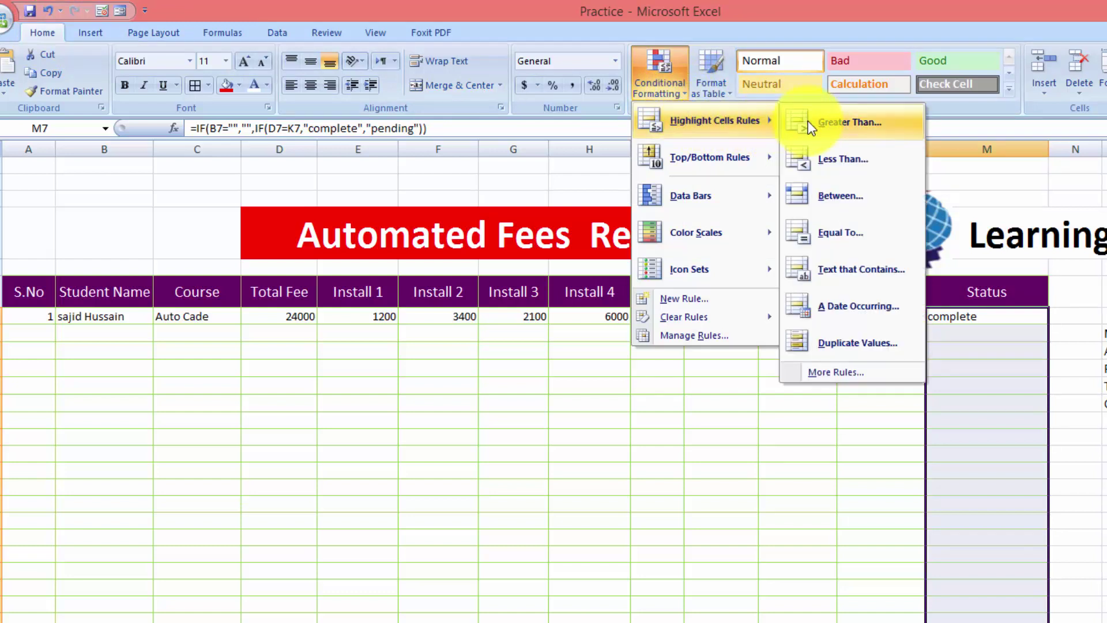
pyautogui.click(839, 270)
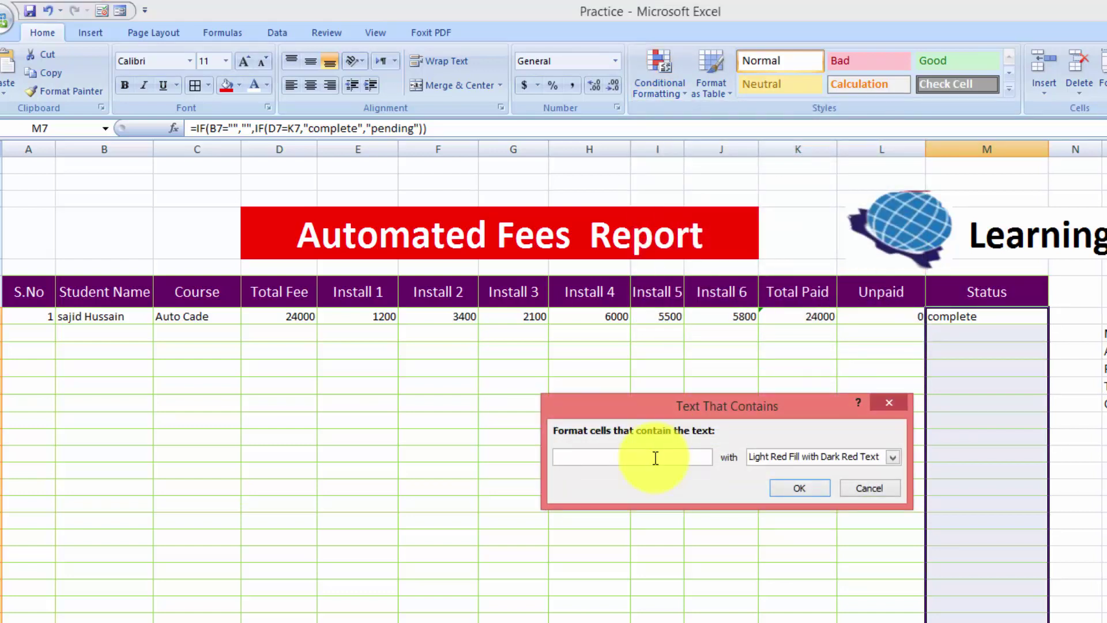
pyautogui.write('x')
pyautogui.write('Complete')
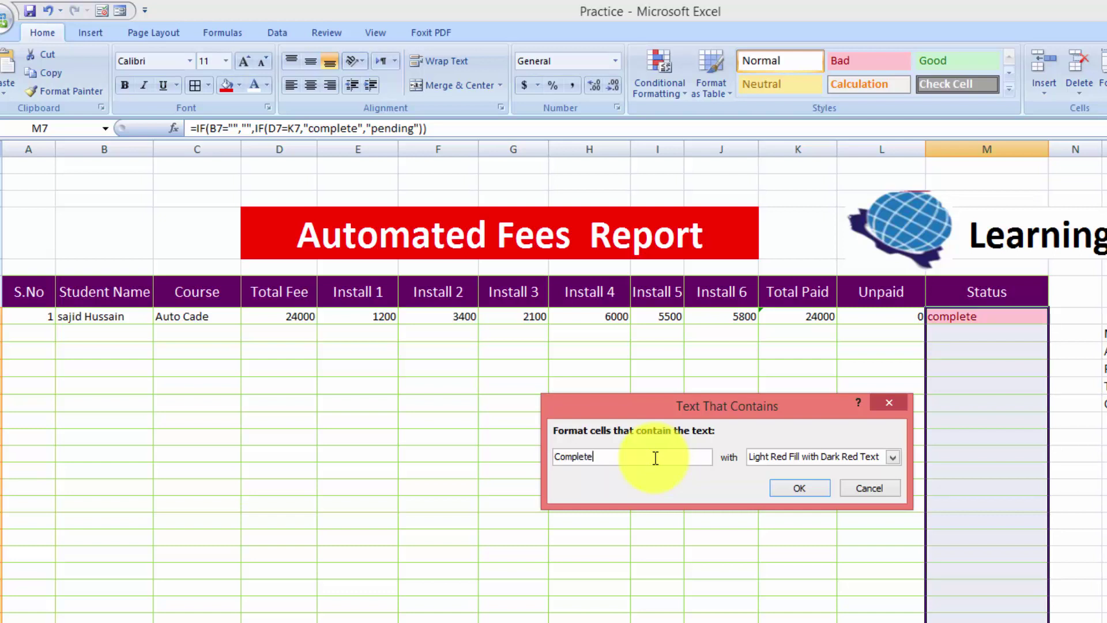
pyautogui.click(892, 458)
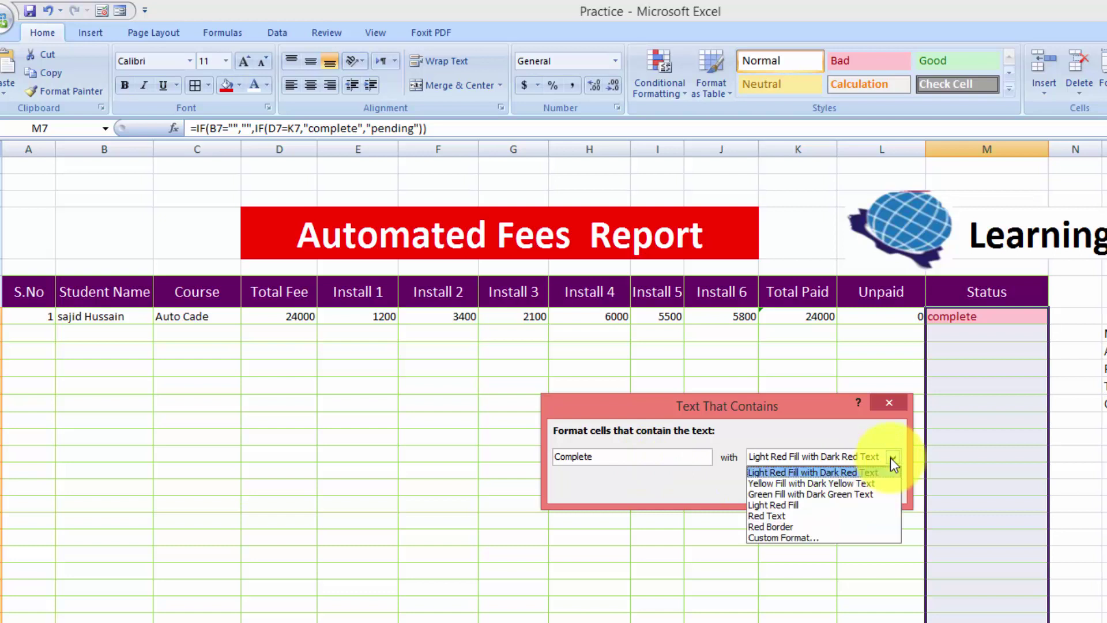
pyautogui.click(856, 495)
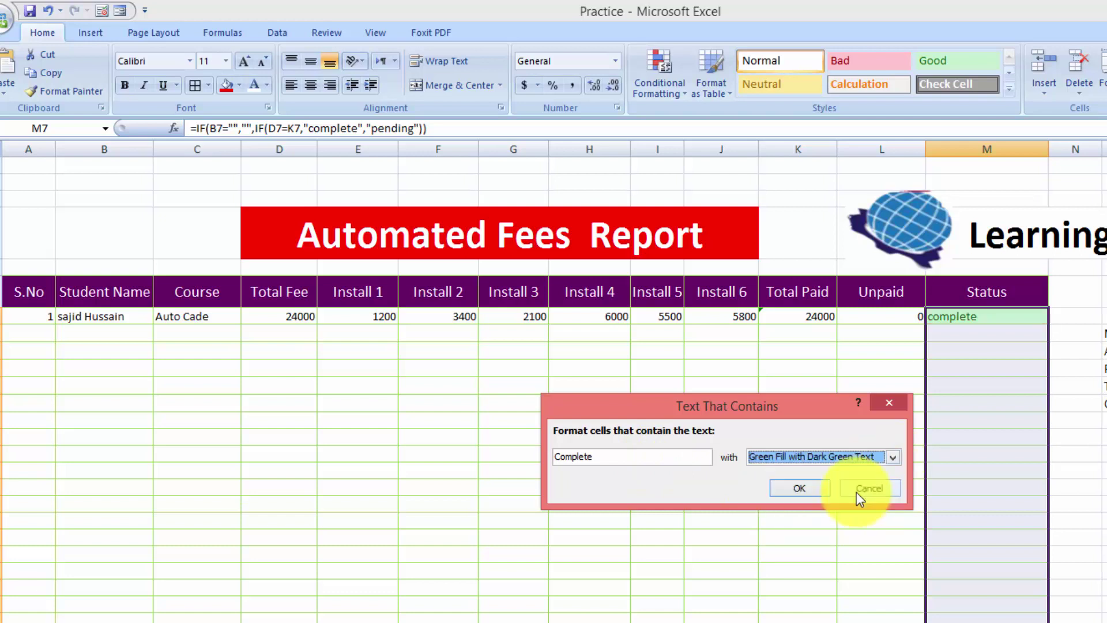
pyautogui.click(800, 489)
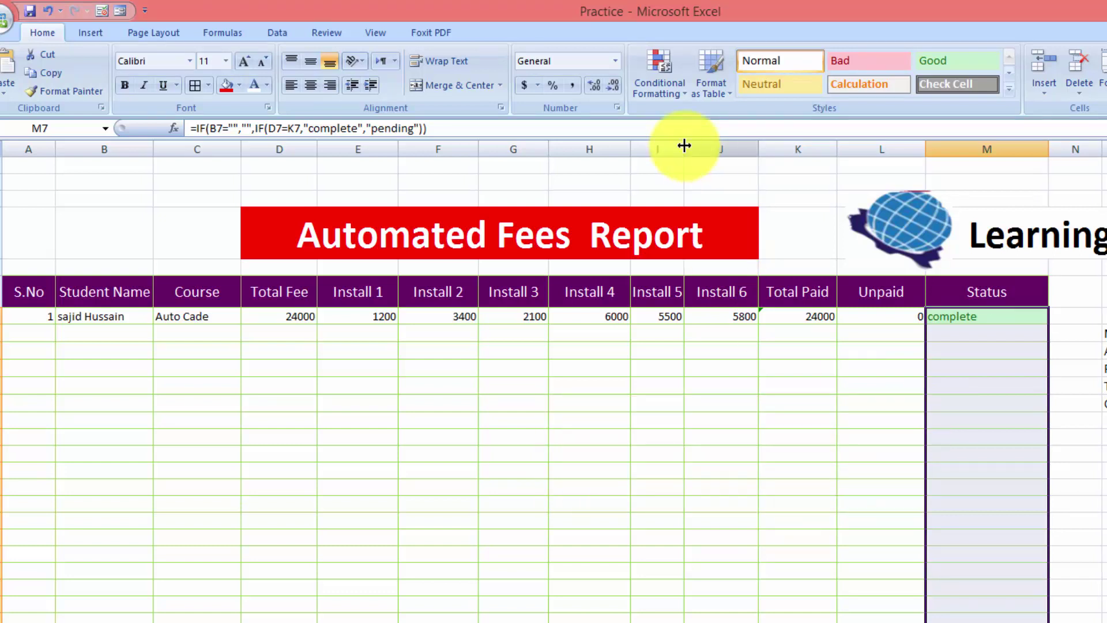
# Add a second text-contains rule to the same Status cells, formatting "Pending" with Light Red Fill with Dark Red Text.
pyautogui.click(666, 99)
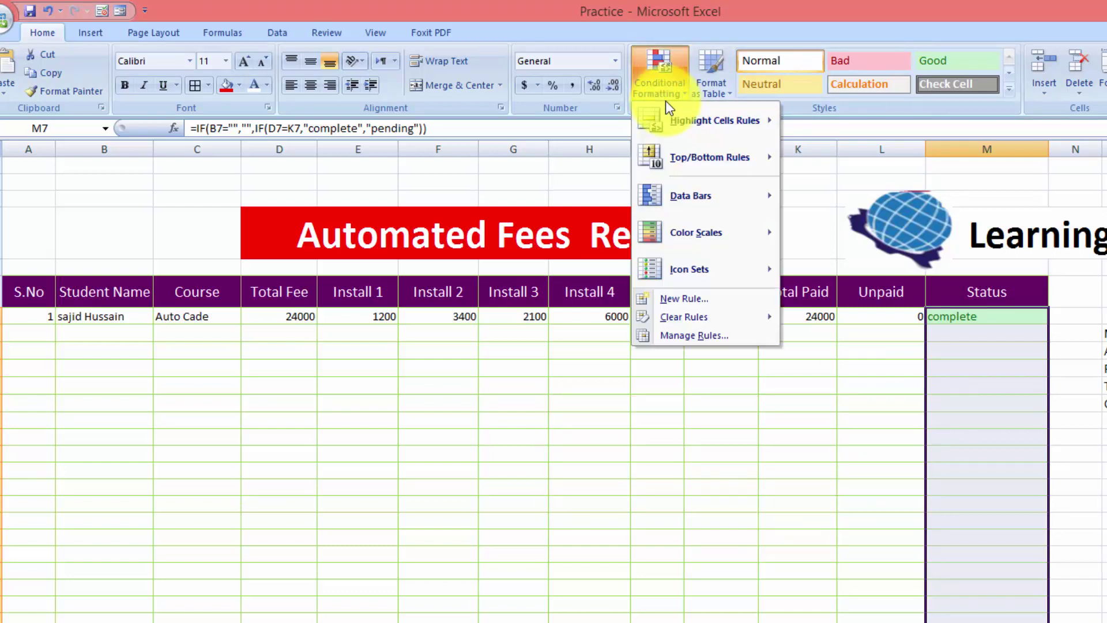
pyautogui.moveTo(676, 116)
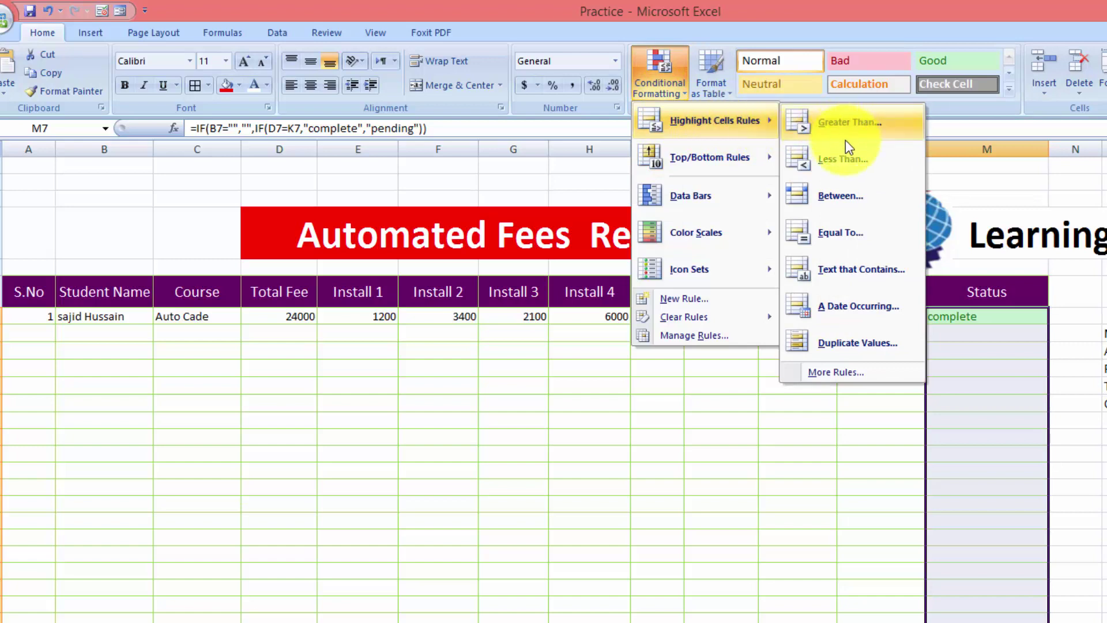
pyautogui.click(852, 268)
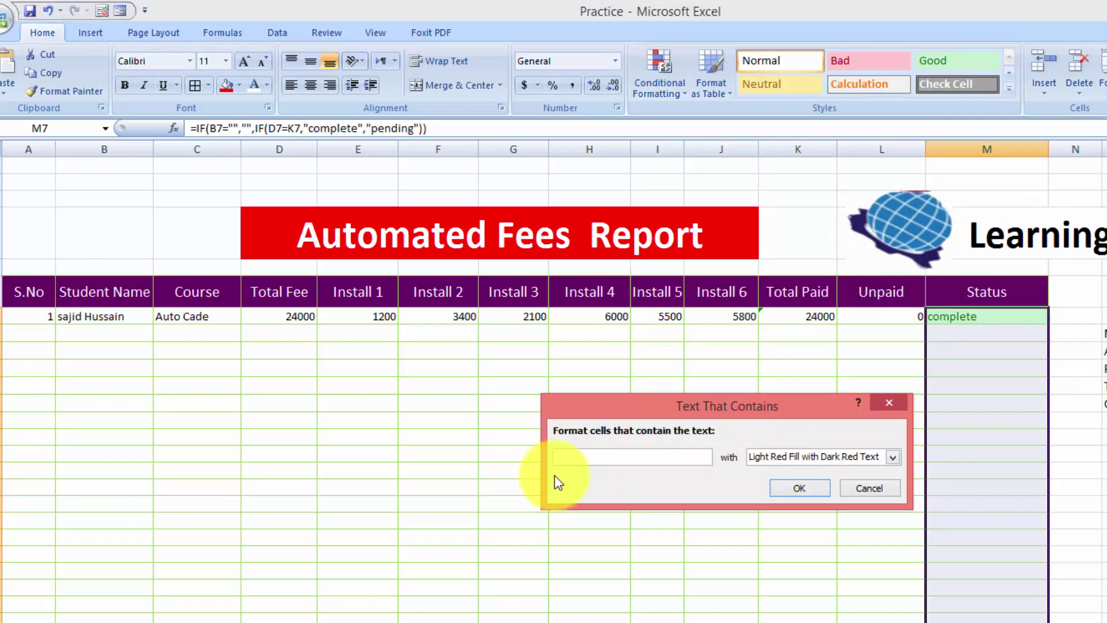
pyautogui.write('Pending')
pyautogui.press('Tab')
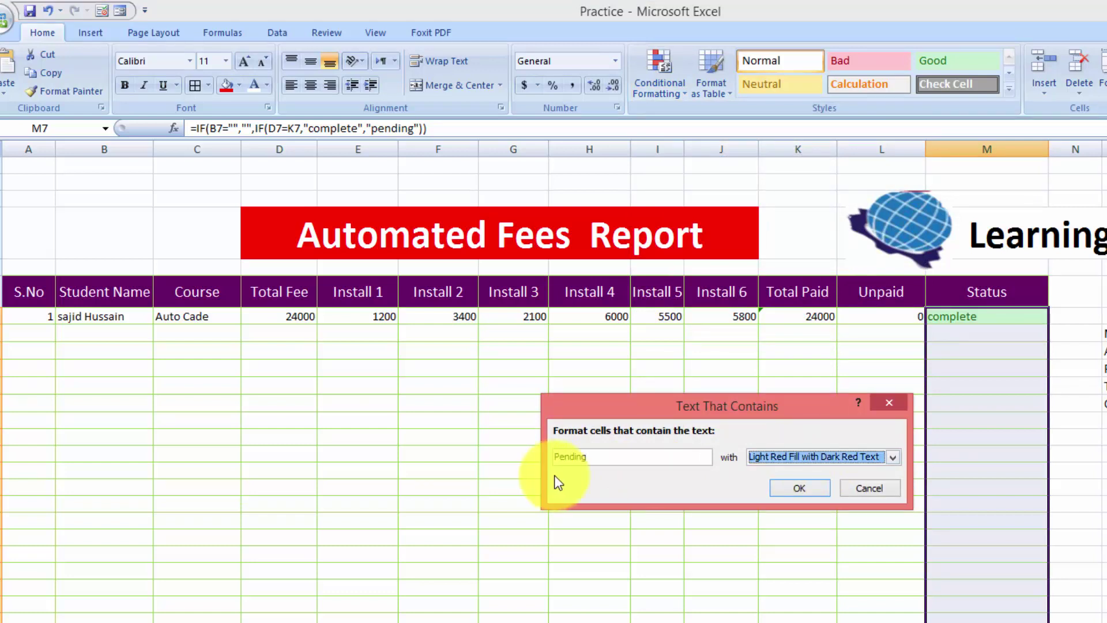
pyautogui.click(800, 489)
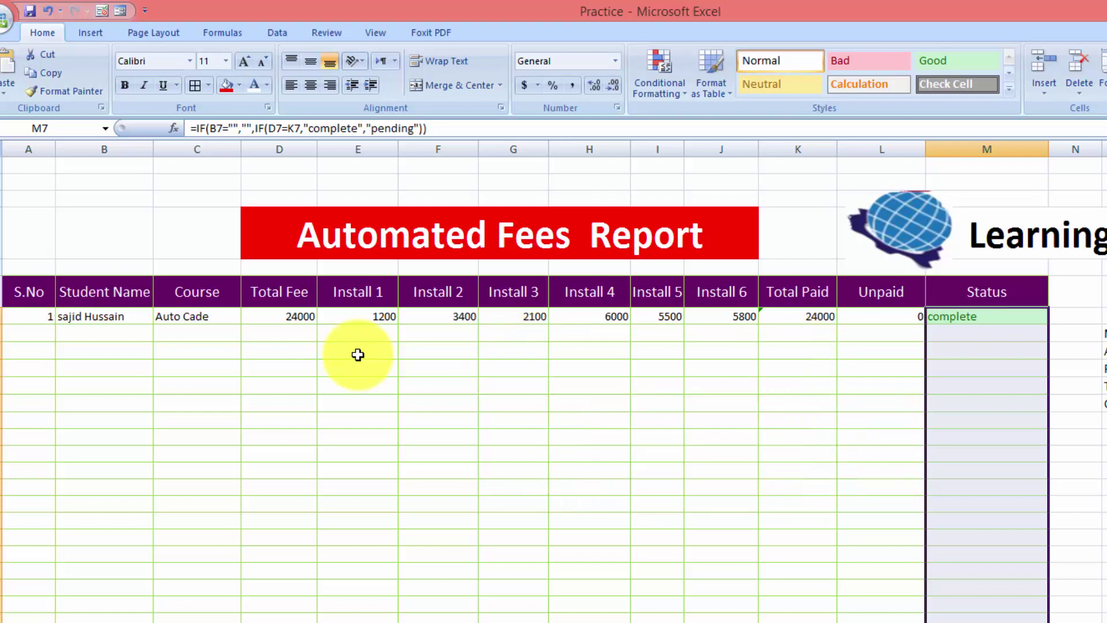
# Enter the second student's full name in B8 and choose MS.OFFICE as the course in C8.
pyautogui.click(118, 339)
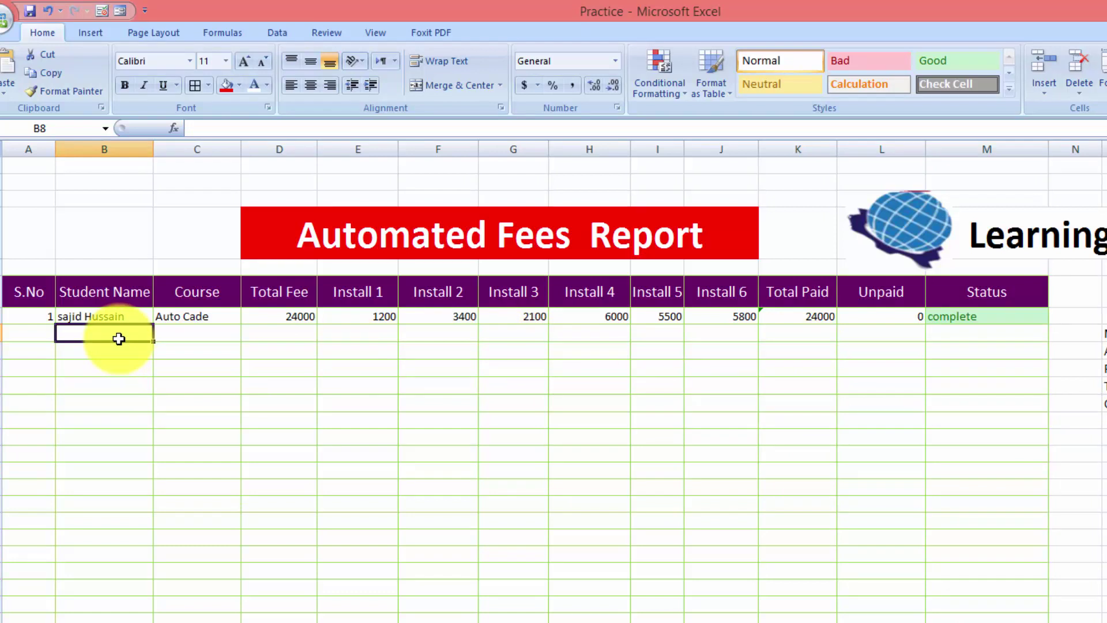
pyautogui.write('nawab')
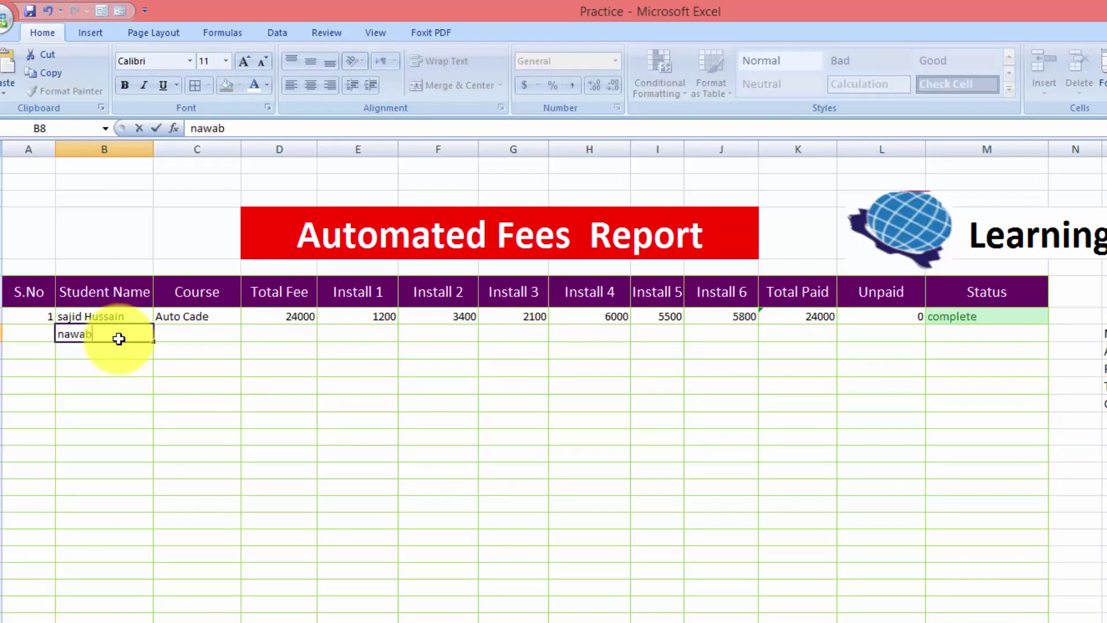
pyautogui.write(' asghar')
pyautogui.press('Tab')
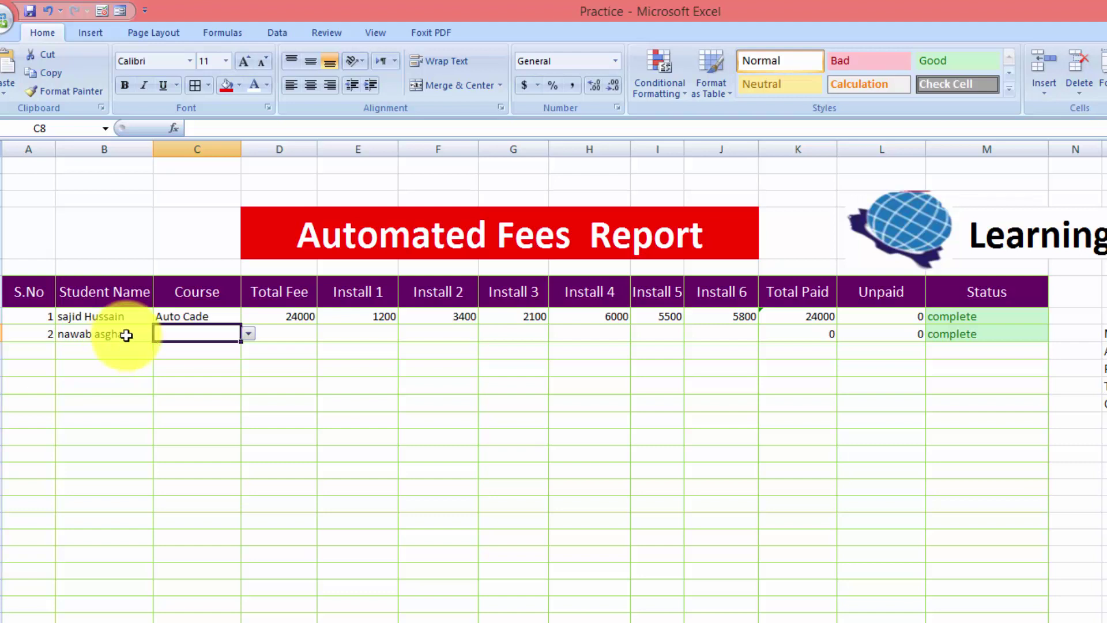
pyautogui.click(247, 333)
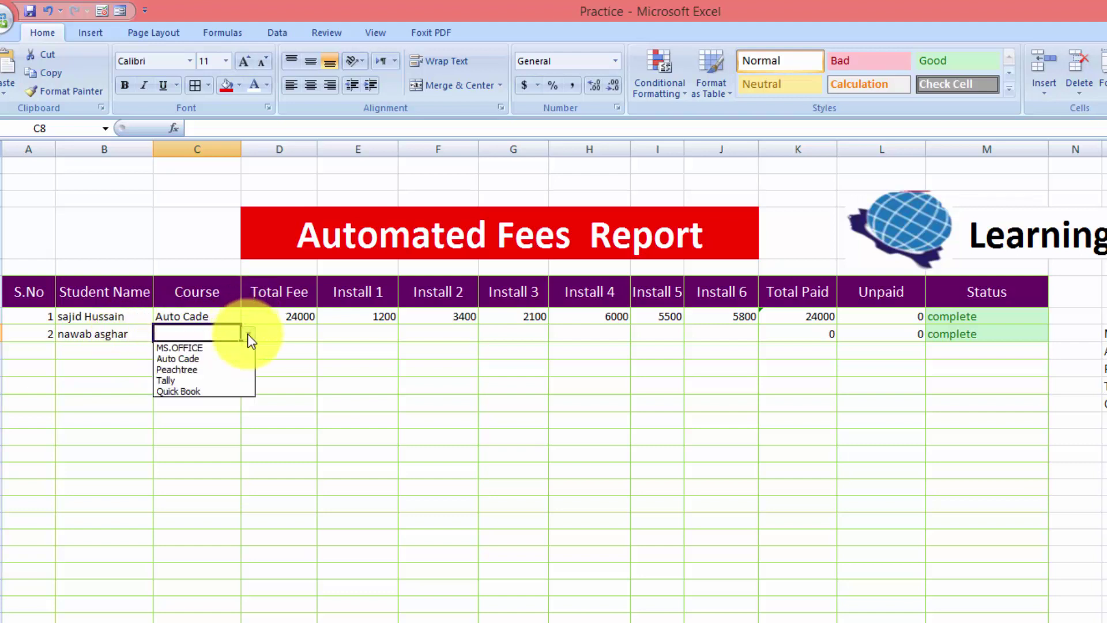
pyautogui.click(226, 344)
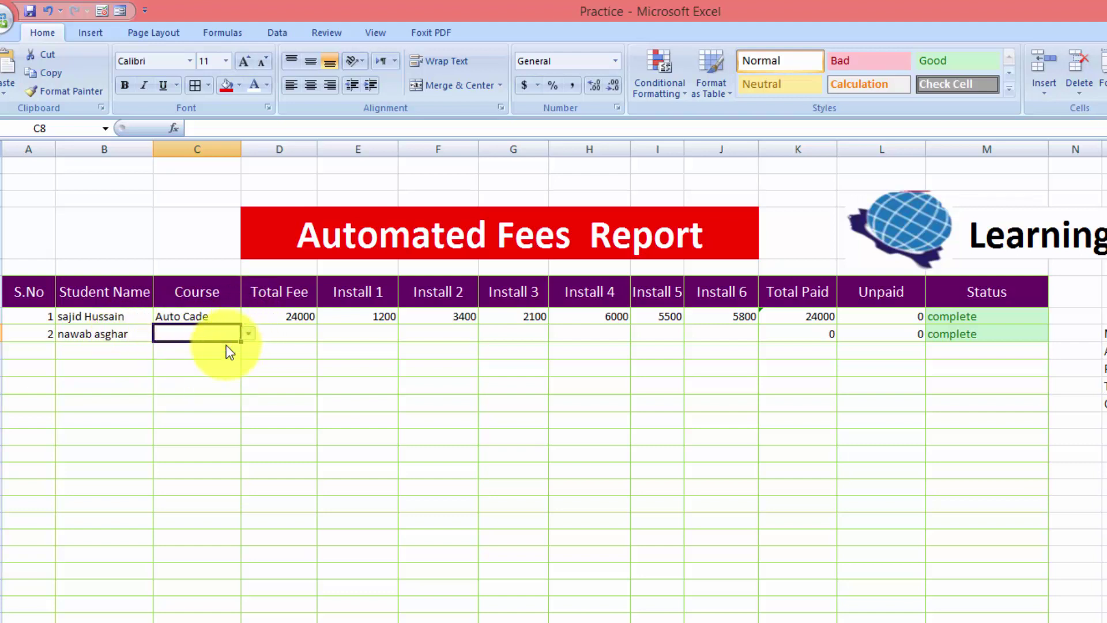
# Enter 12000 as the second student's Total Fee in D8.
pyautogui.click(306, 338)
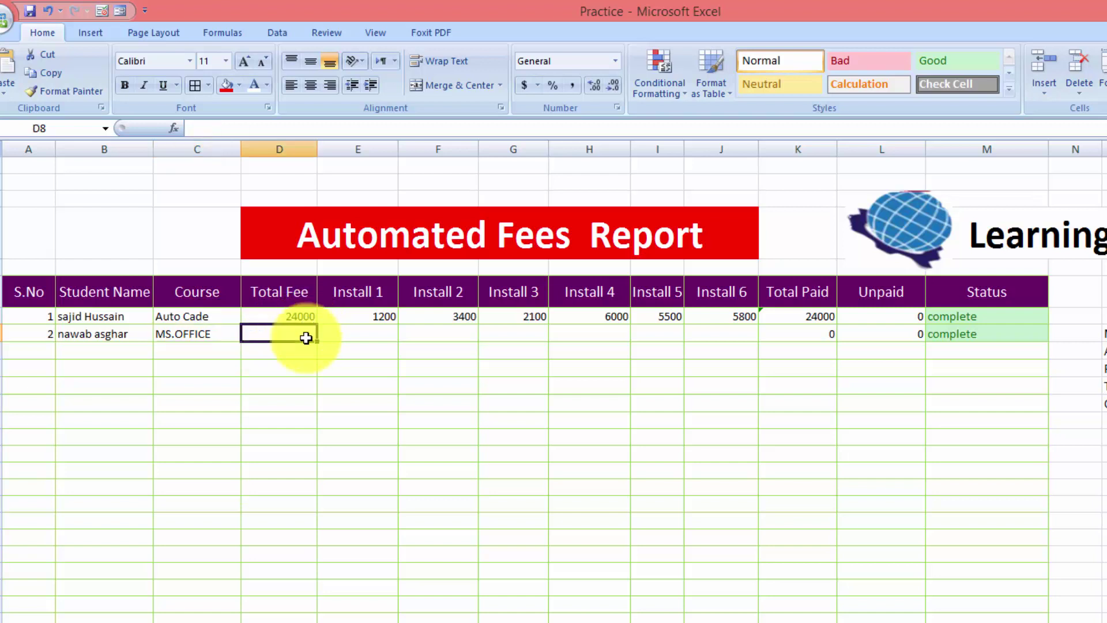
pyautogui.write('12000')
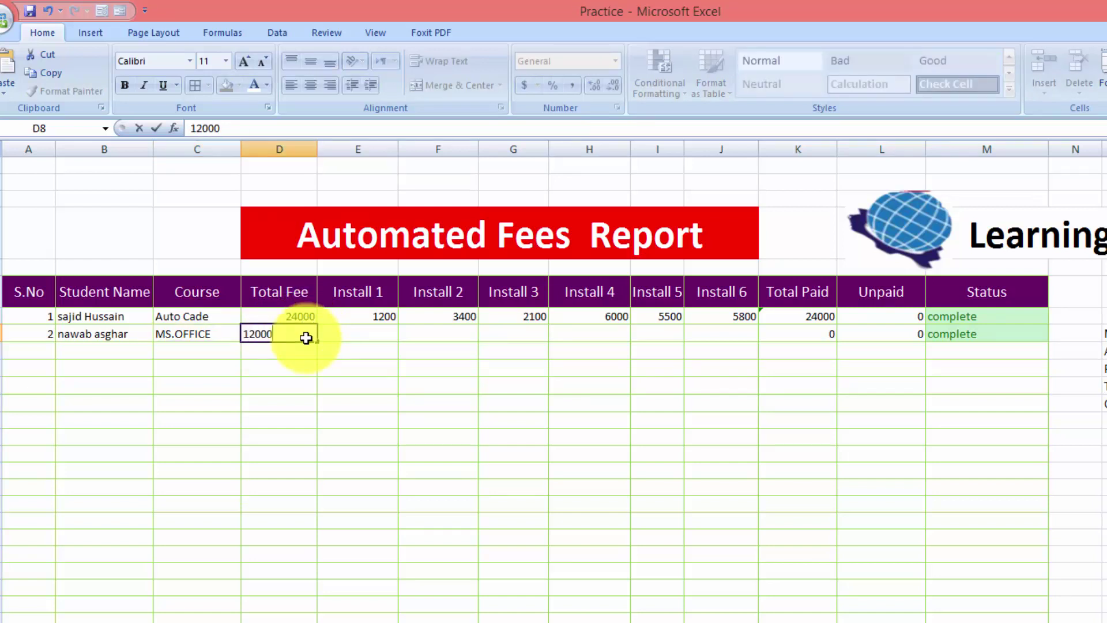
pyautogui.press('Tab')
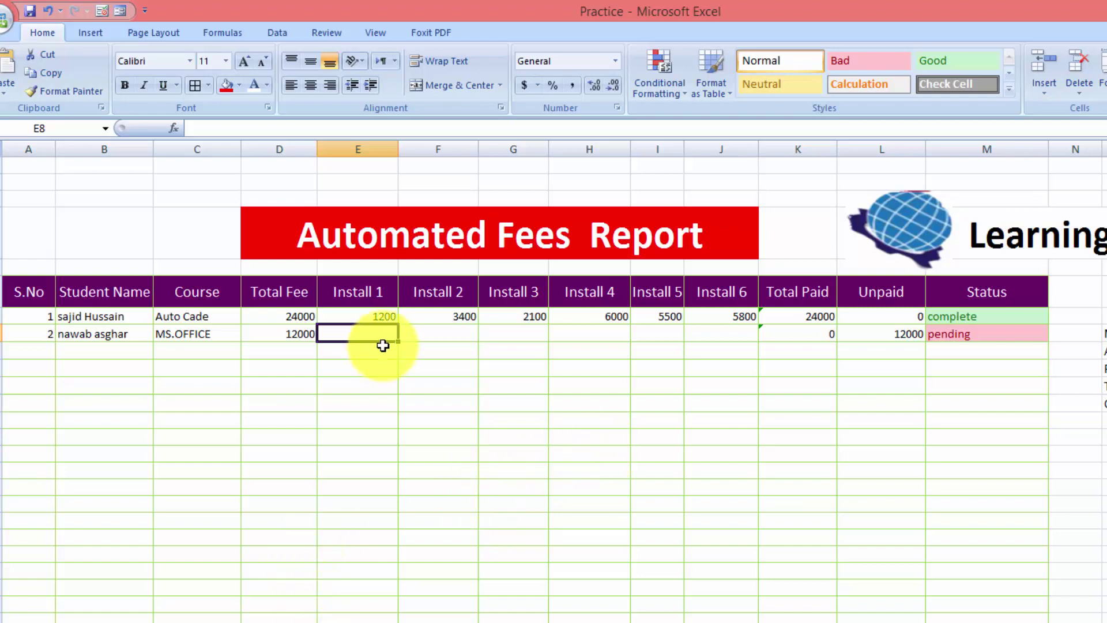
# Enter the second student's first three installments in row 8: 300 in E8, 4000 in F8 and 2500 in G8.
pyautogui.write('300')
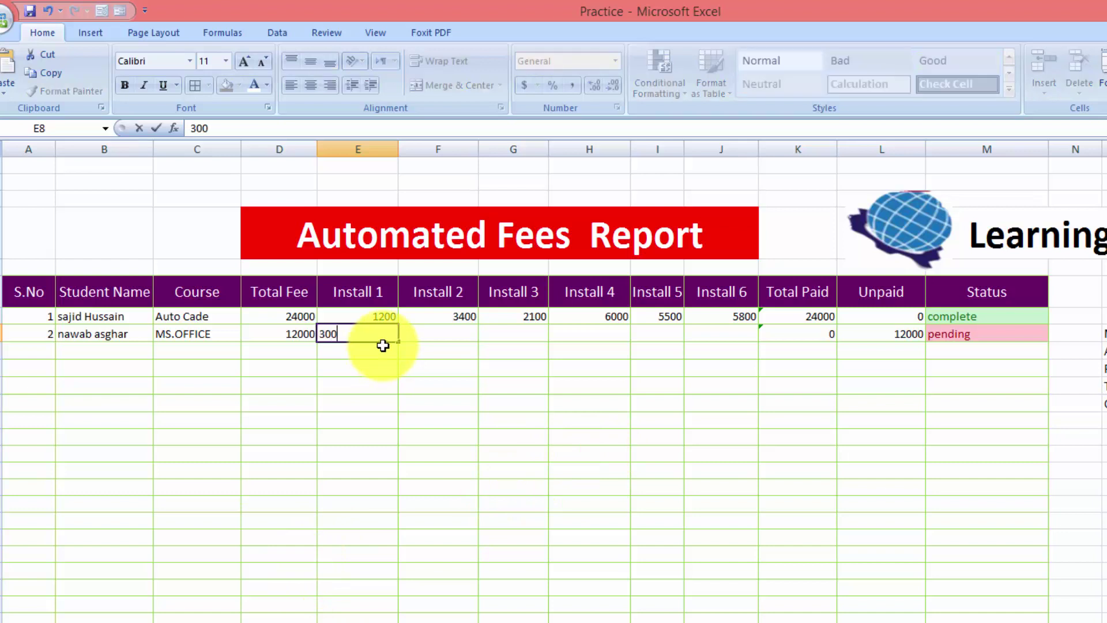
pyautogui.press('Tab')
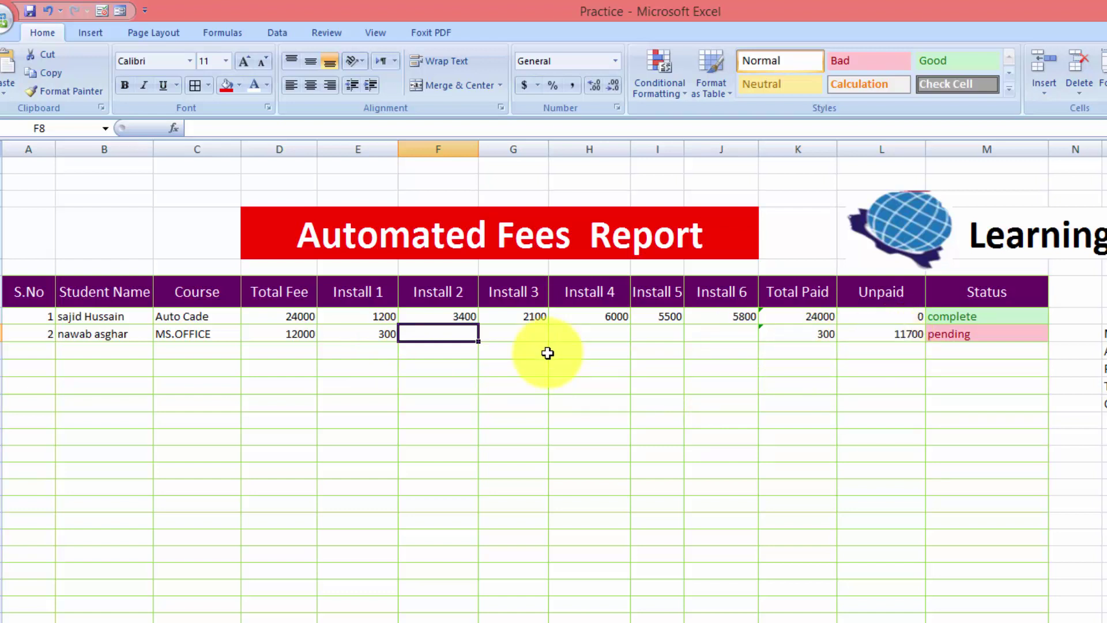
pyautogui.write('4000')
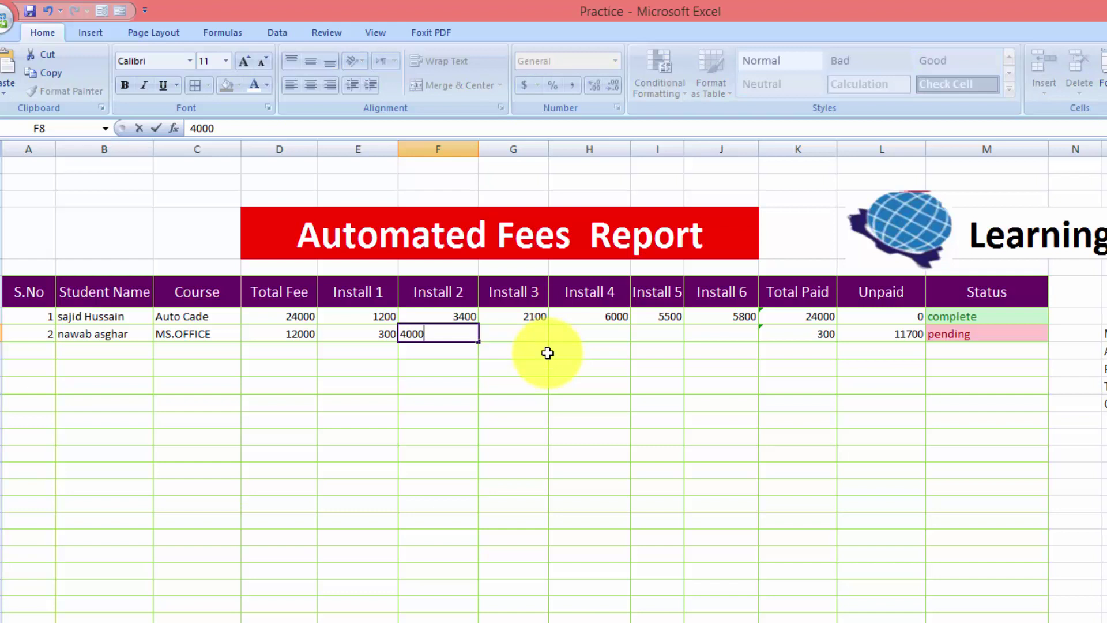
pyautogui.press('Tab')
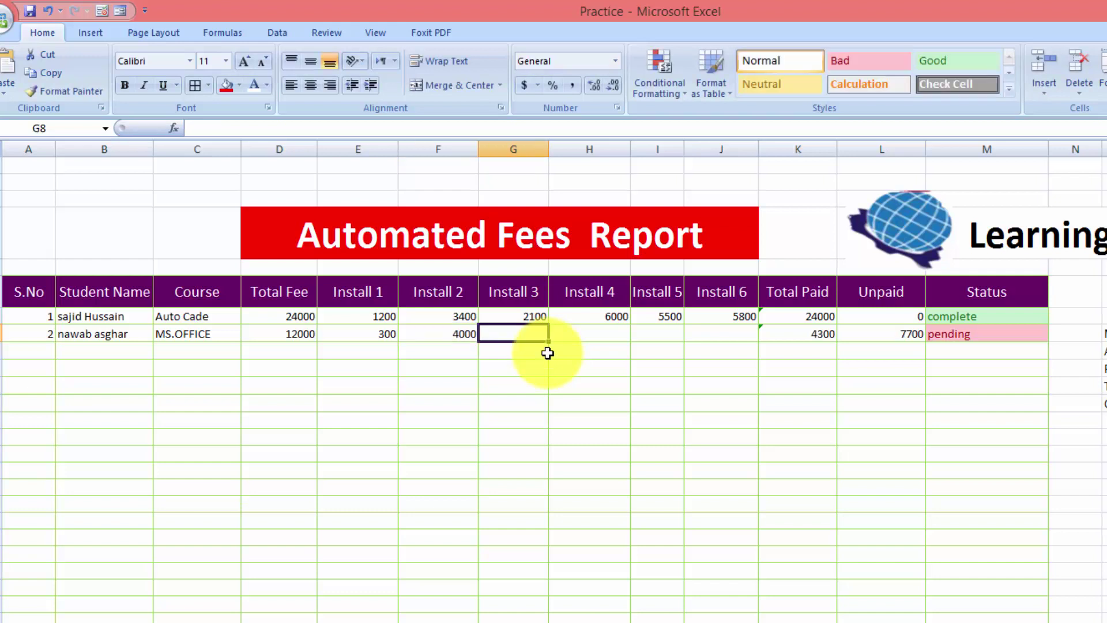
pyautogui.write('2500')
pyautogui.press('Tab')
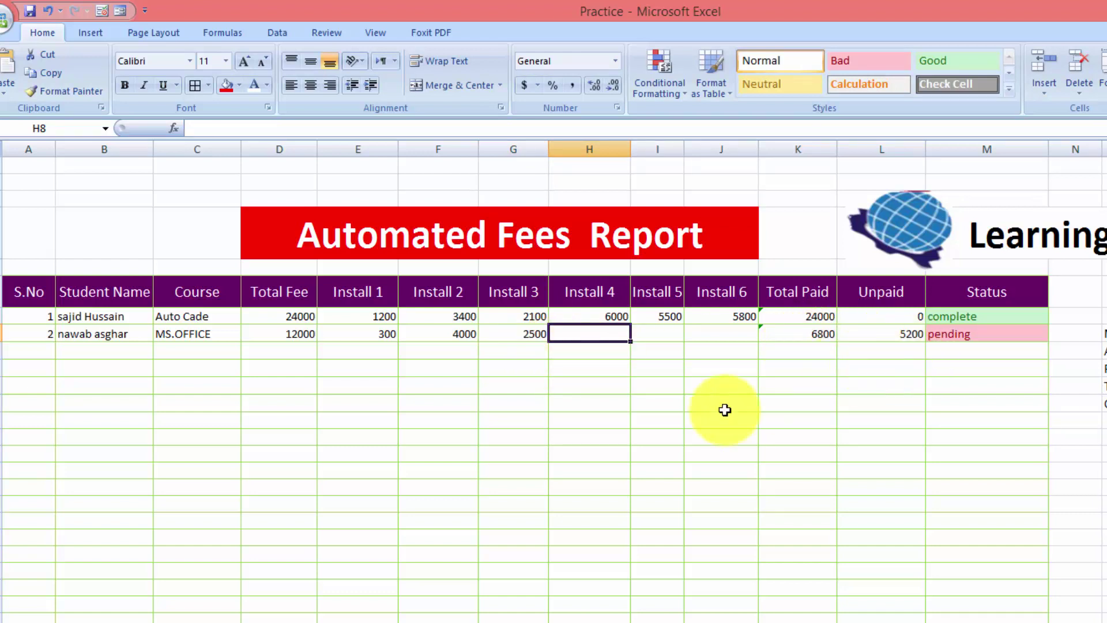
# Fill in the second student's Install 4 to Install 6 with 3400 in H8, 1200 in I8 and 600 in J8.
pyautogui.write('3400')
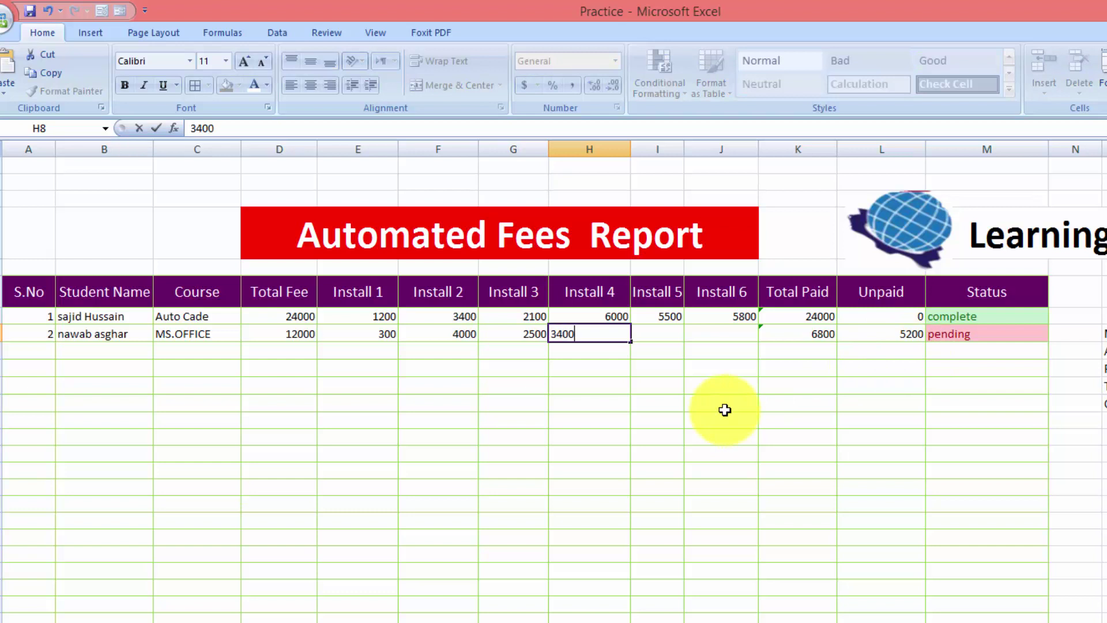
pyautogui.press('Tab')
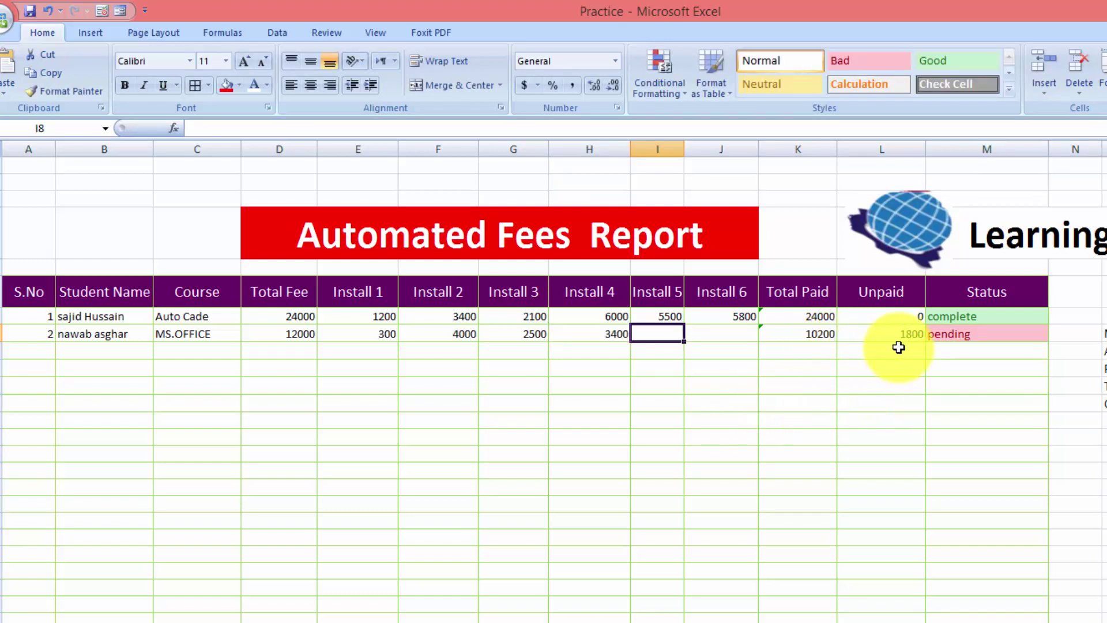
pyautogui.write('1200')
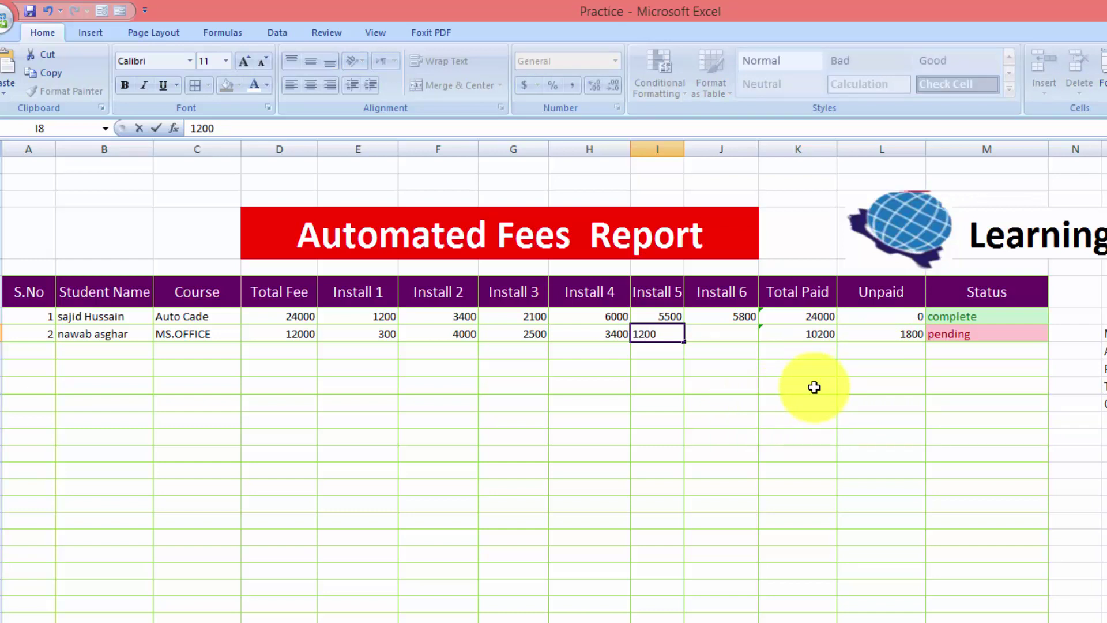
pyautogui.press('Tab')
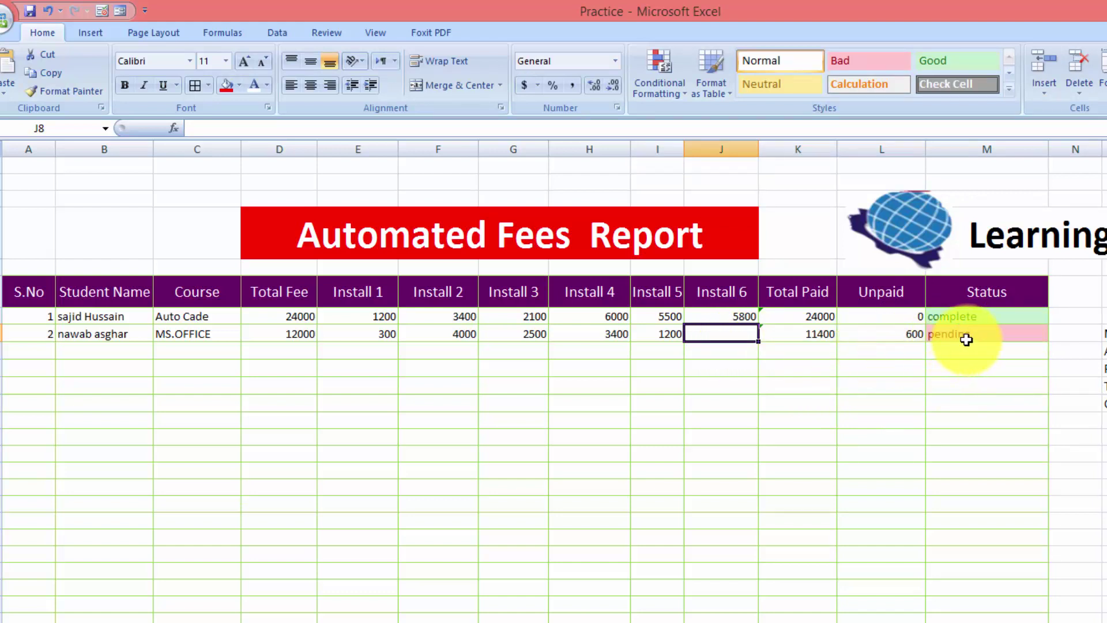
pyautogui.write('600')
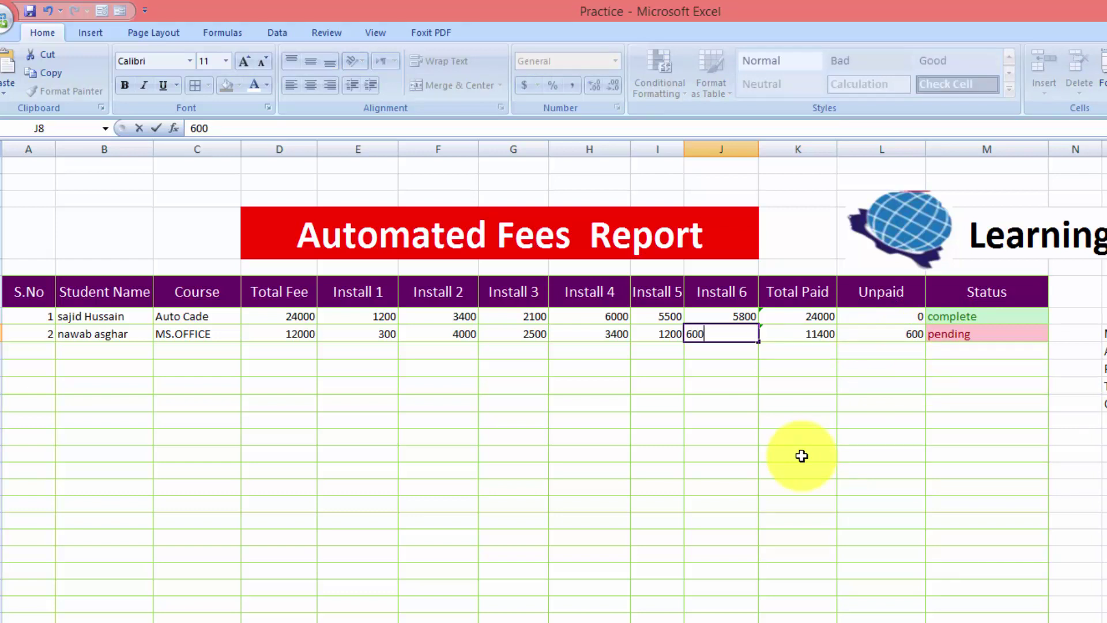
pyautogui.press('Tab')
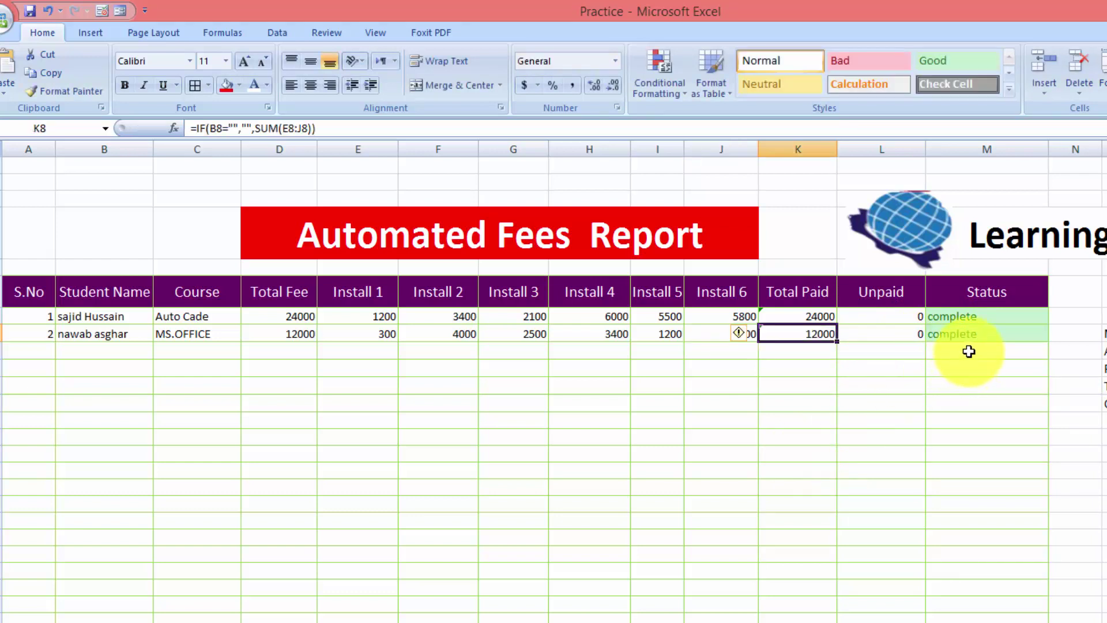